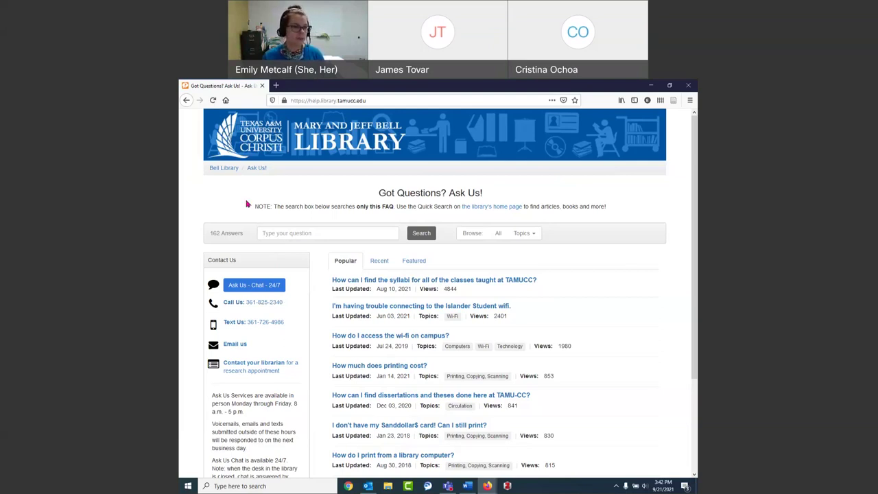
Return to the library home page, open the full list of library events, and review the upcoming workshops and readings.
click(187, 100)
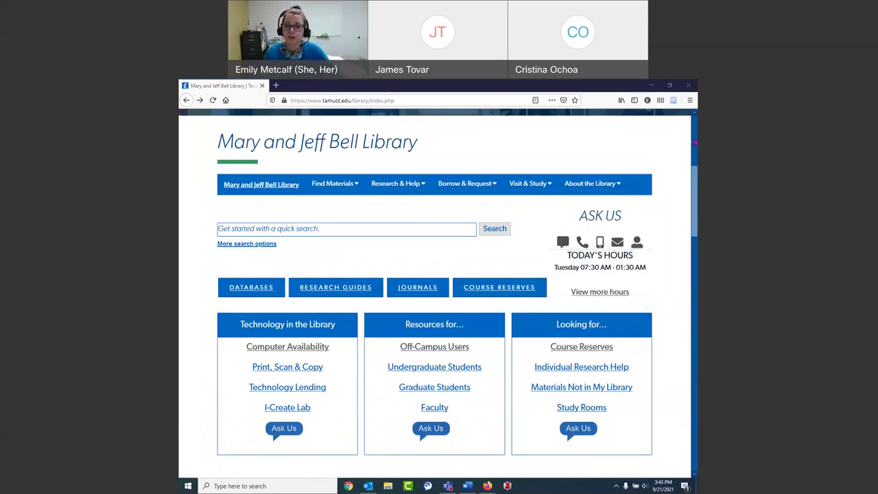
scroll(686, 144, down, 3)
scroll(686, 144, down, 5)
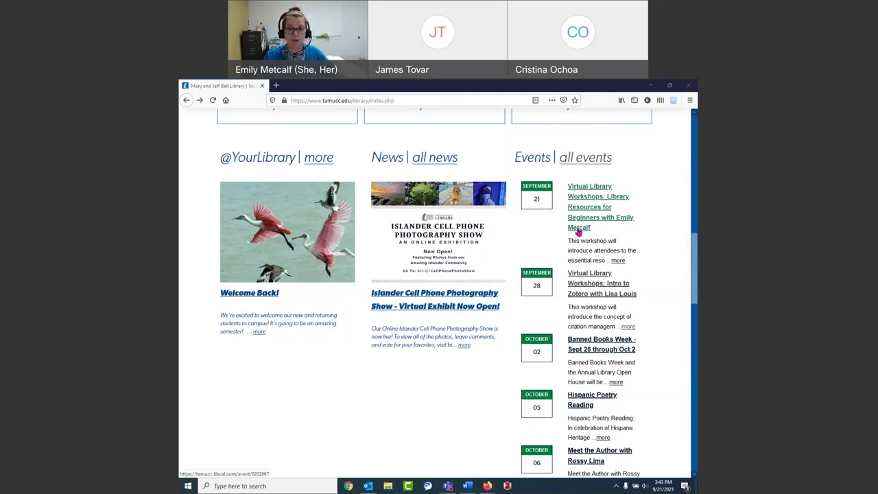
click(581, 159)
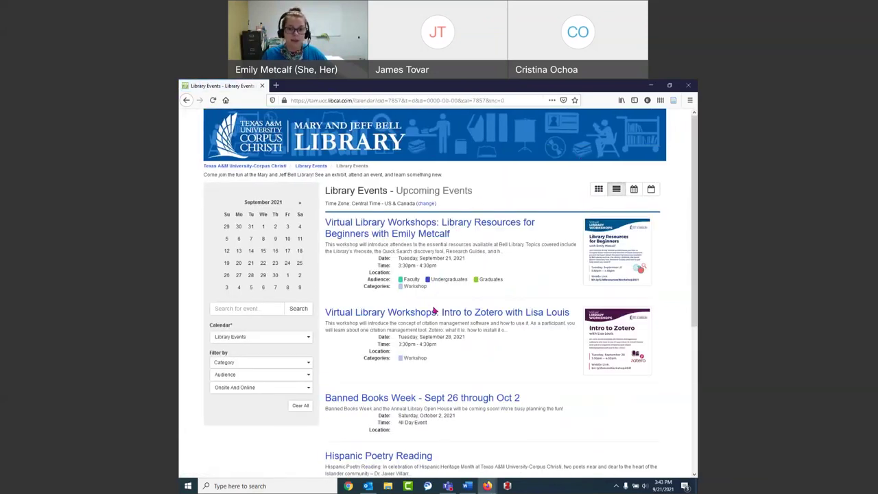
scroll(452, 403, down, 2)
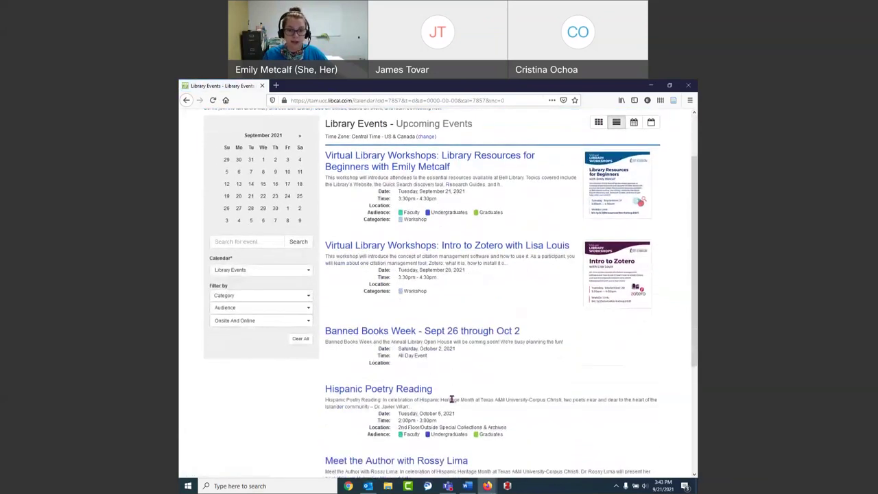
scroll(421, 382, down, 2)
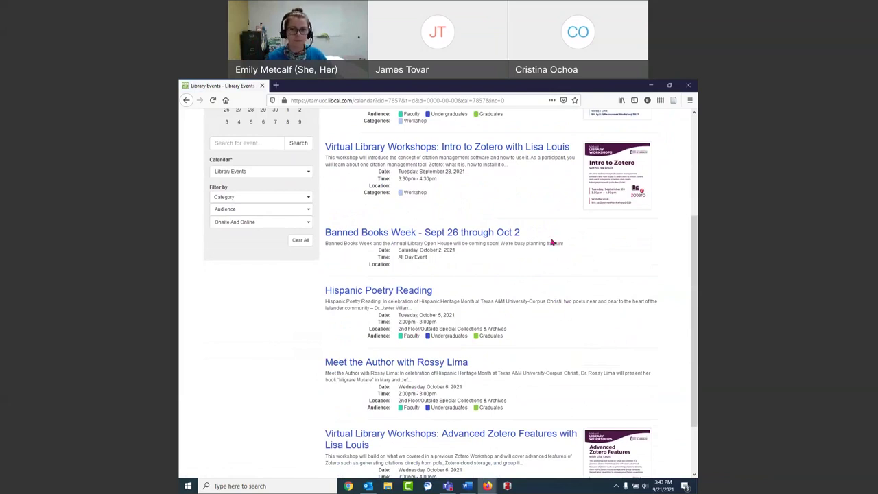
scroll(516, 153, up, 1)
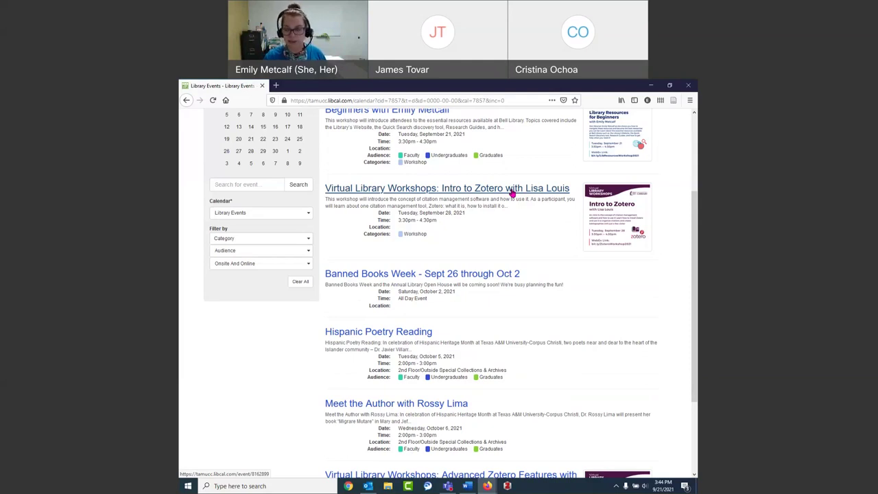
scroll(392, 381, up, 3)
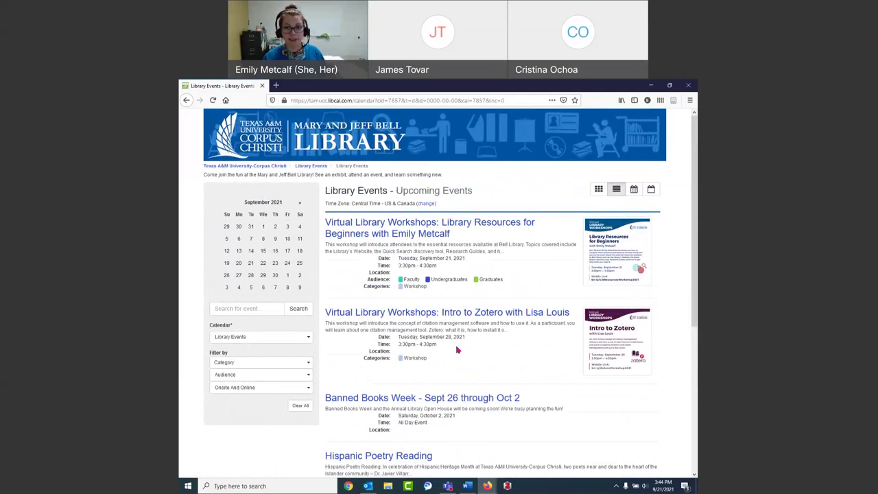
Go back from the events list to the library home page.
click(186, 101)
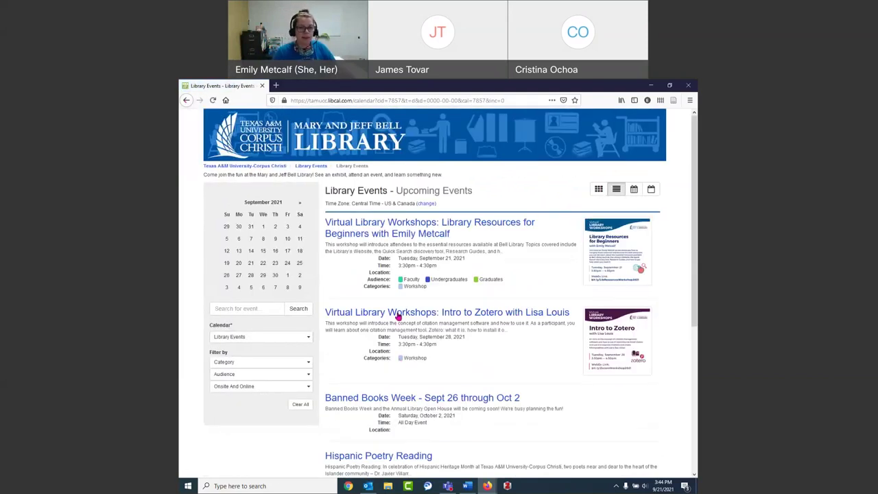
click(185, 100)
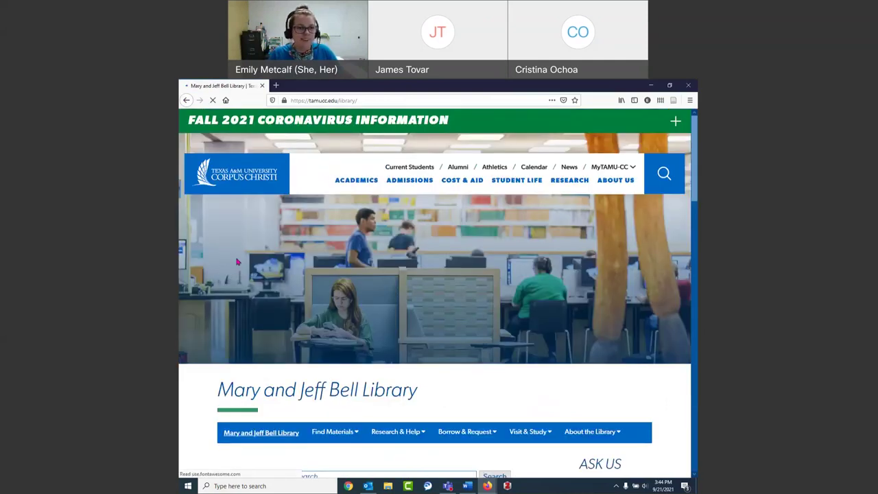
scroll(231, 261, down, 5)
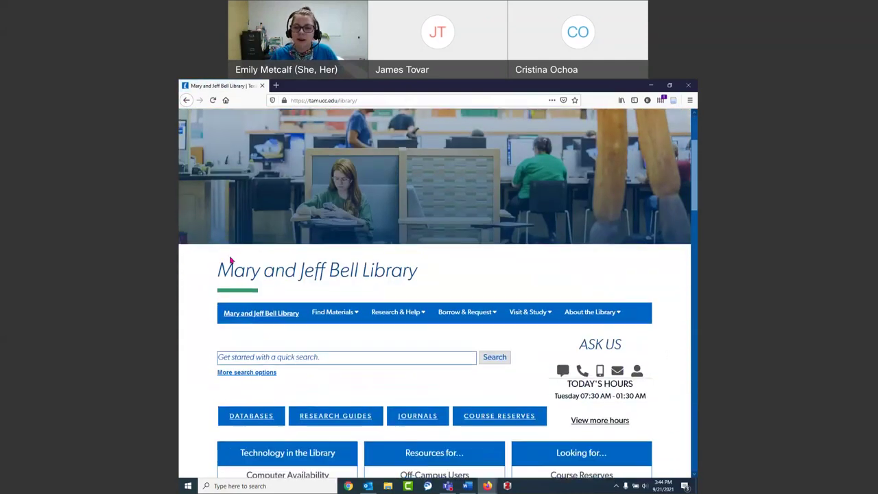
scroll(207, 265, down, 1)
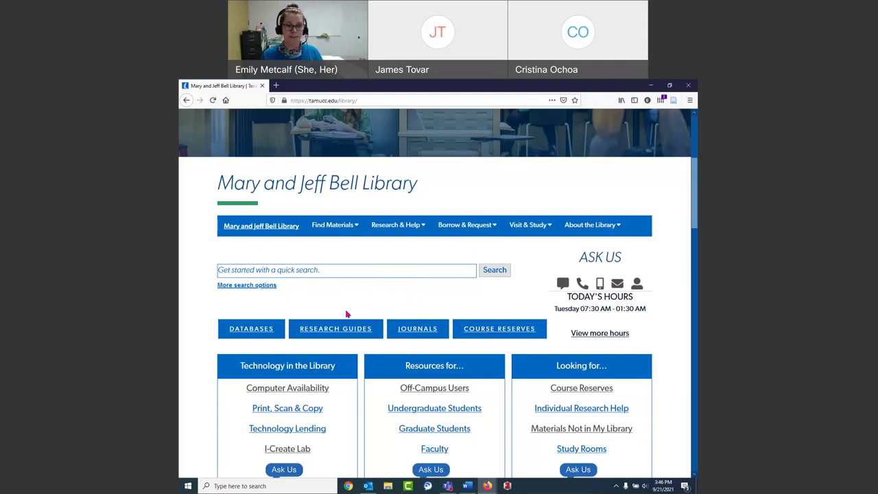
Run a quick search of the library for "Harry Potter" without any refinement options.
click(327, 272)
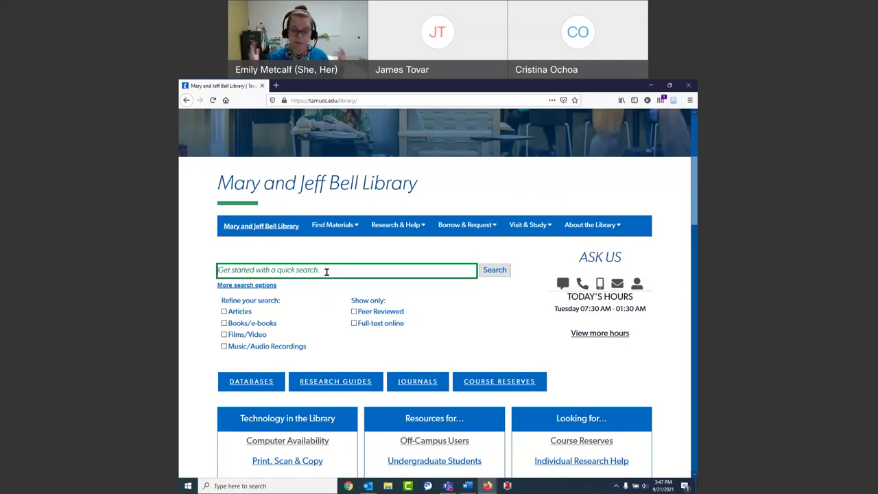
text(Mary)
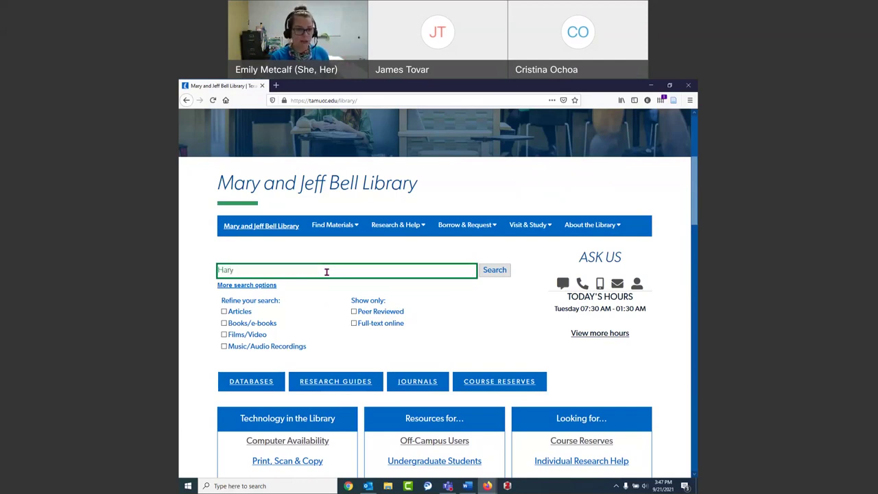
text(yt)
text( Potter)
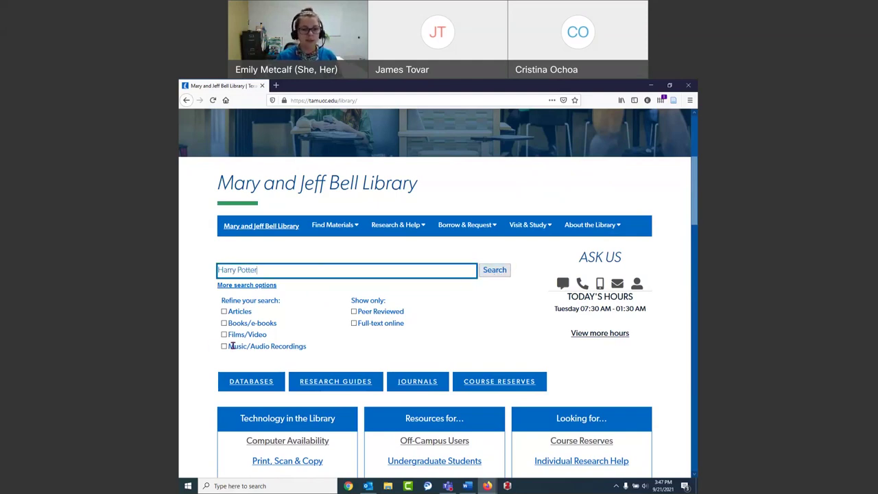
click(495, 271)
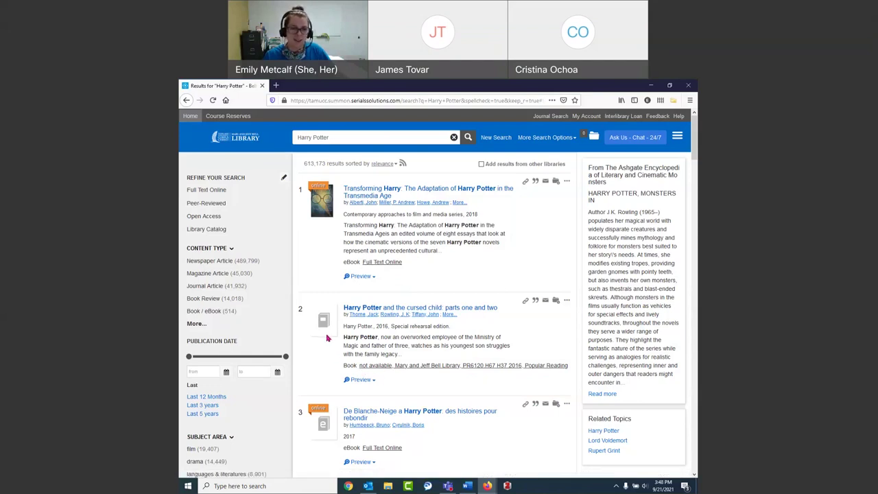
Examine the Harry Potter search results, checking the item types, online or shelf availability, and the available refinement categories.
scroll(328, 336, down, 3)
scroll(321, 333, down, 5)
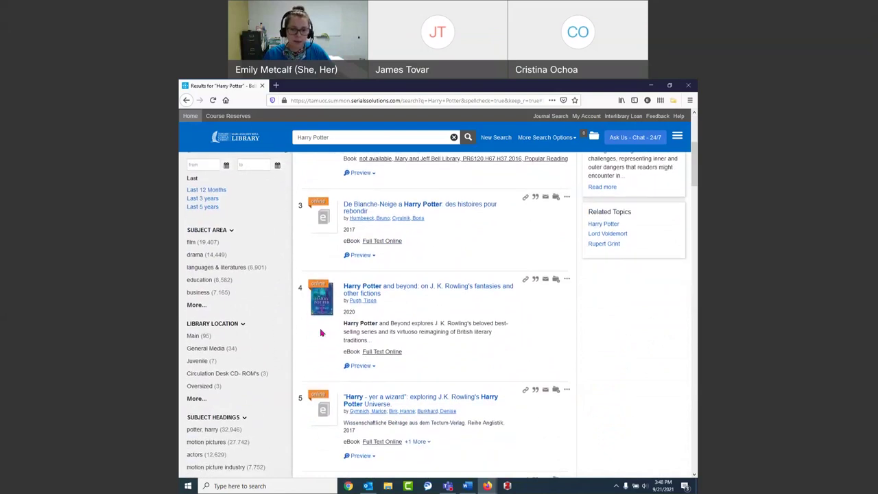
scroll(321, 332, down, 6)
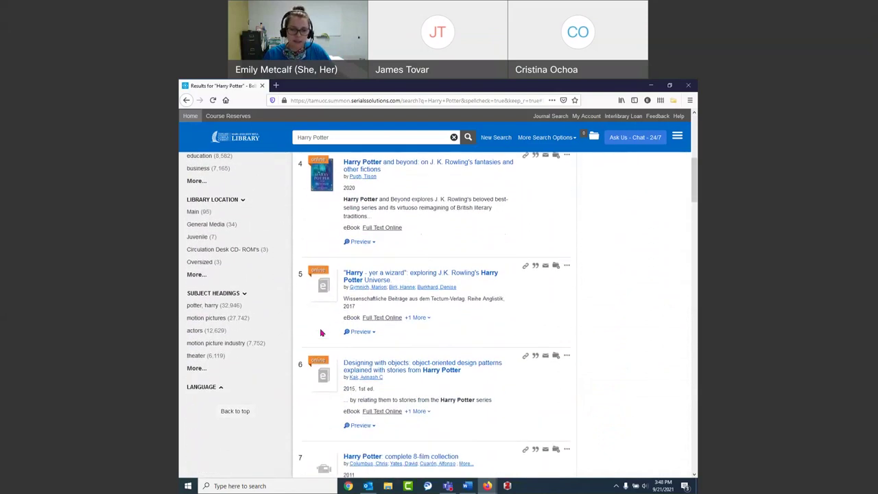
scroll(321, 333, down, 3)
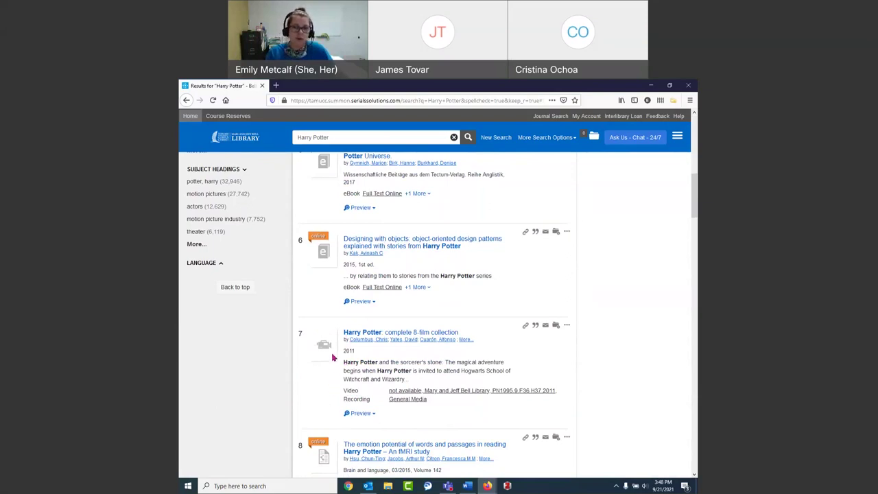
scroll(324, 357, up, 4)
scroll(324, 357, up, 6)
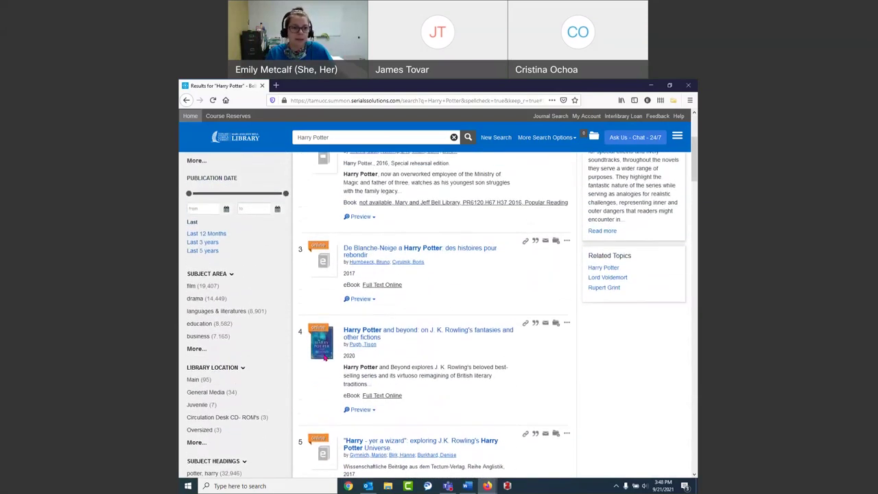
scroll(325, 372, up, 1)
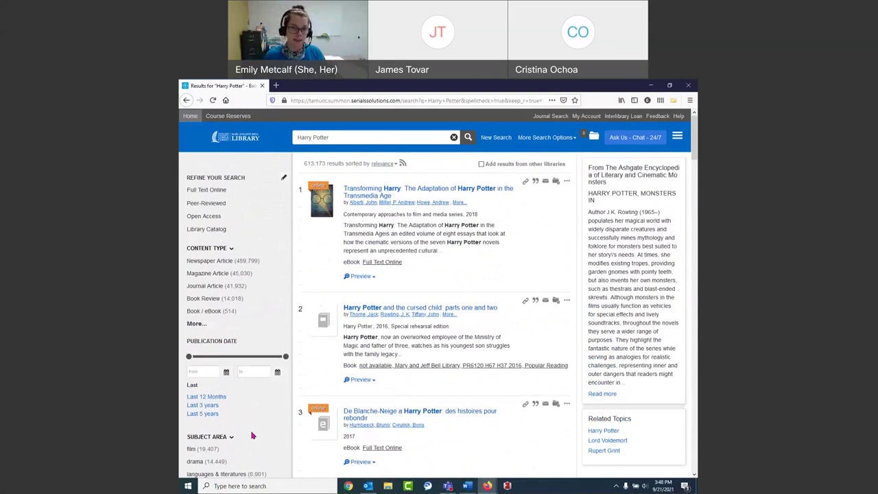
triple_click(328, 135)
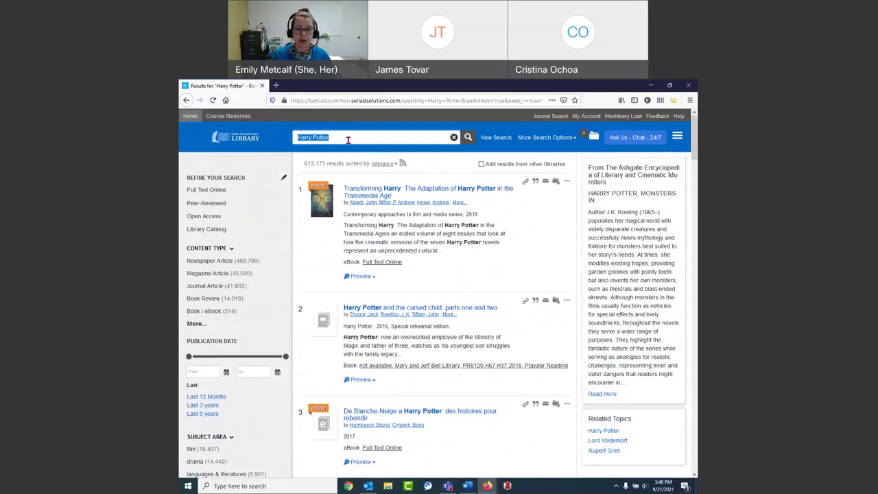
click(347, 140)
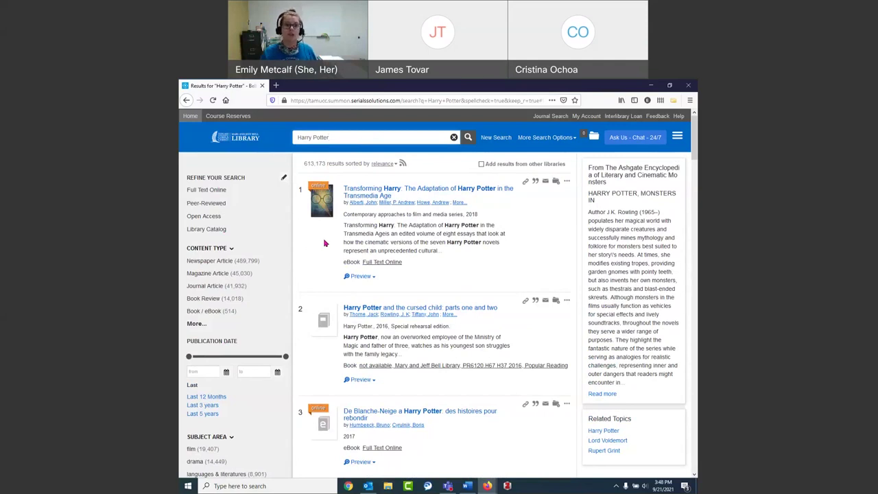
triple_click(358, 137)
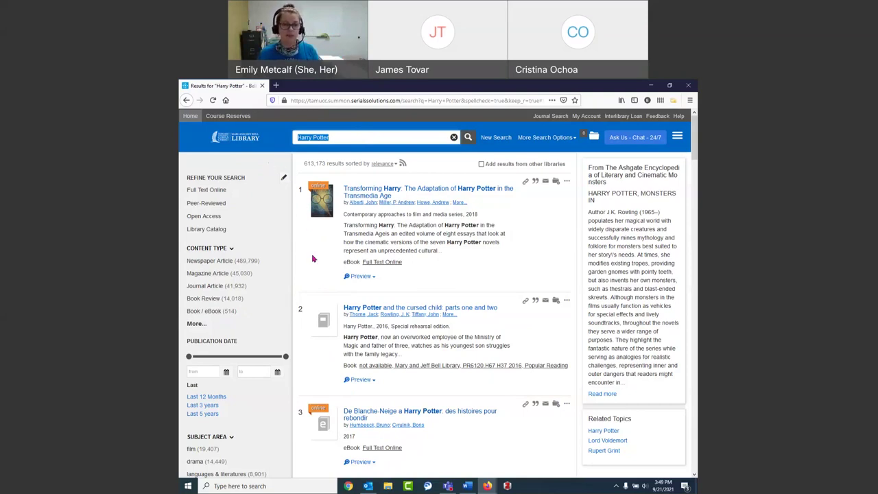
click(315, 259)
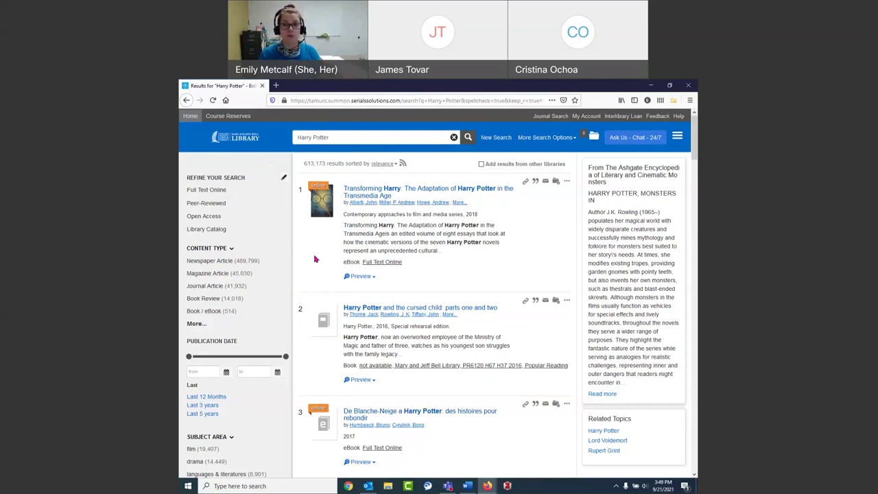
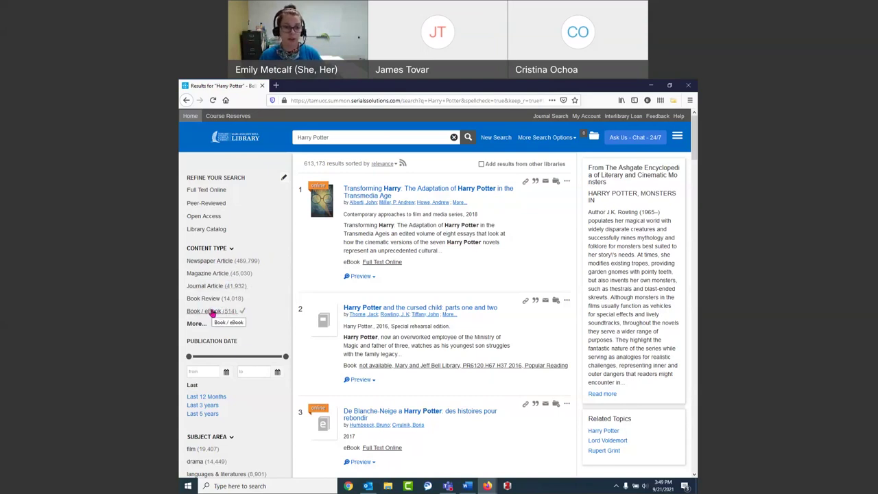
Filter the search results to the Book / eBook content type and look through the filtered list.
click(206, 311)
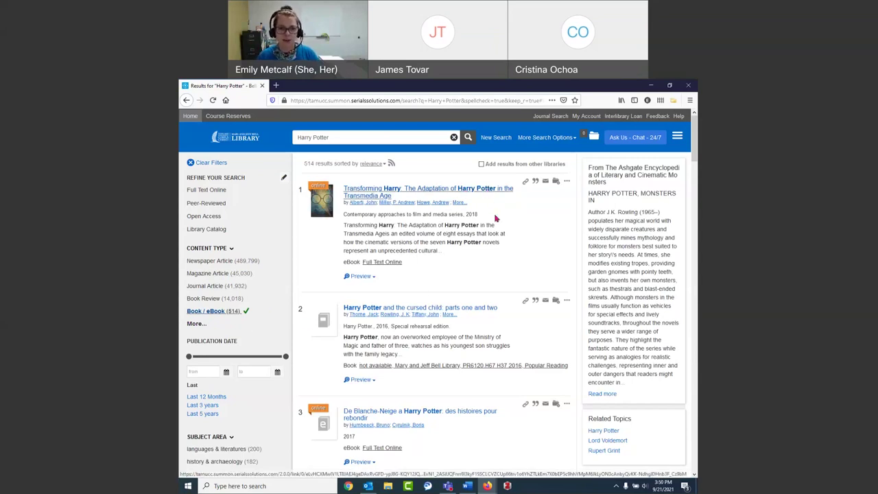
scroll(509, 243, down, 2)
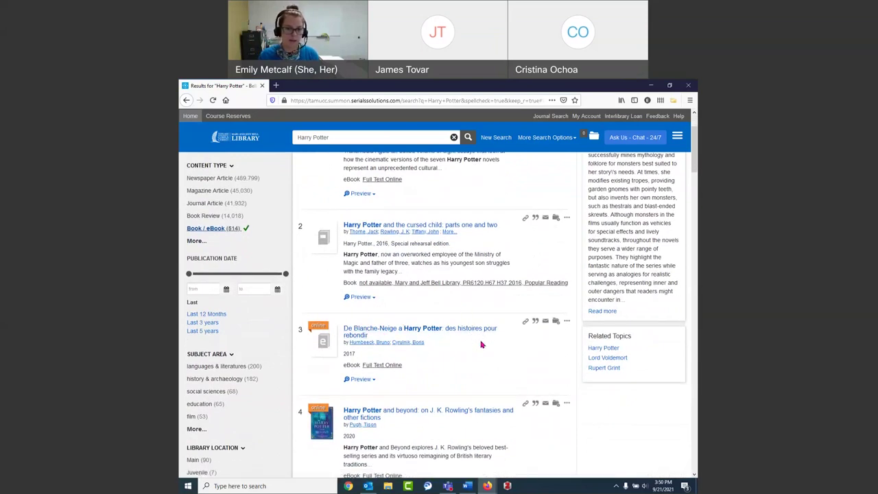
scroll(421, 333, down, 3)
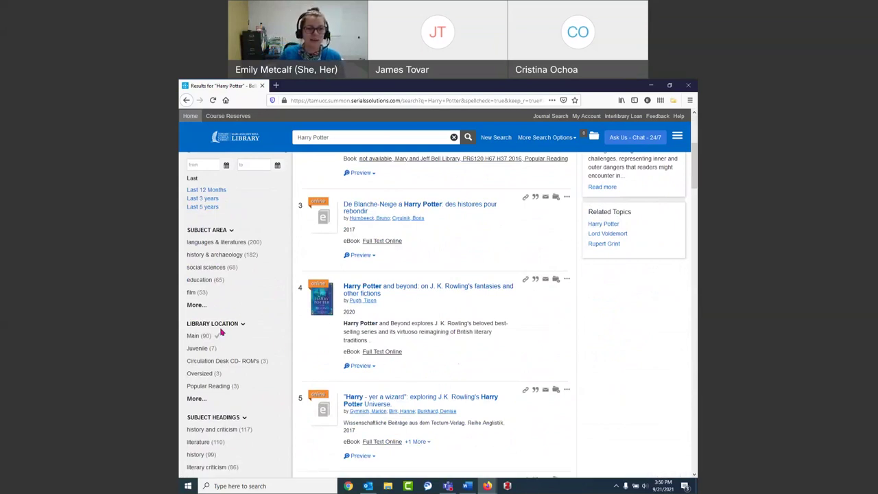
Limit the book results to the Main and Juvenile library locations.
scroll(220, 292, up, 2)
scroll(219, 293, up, 1)
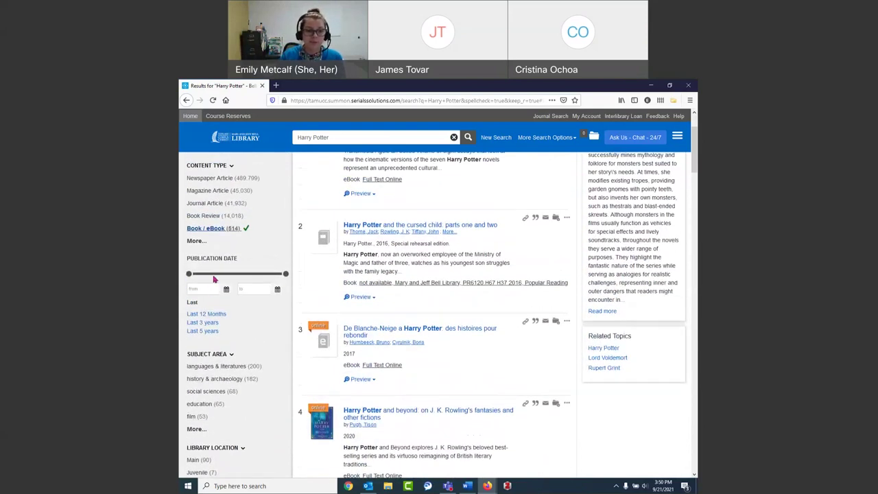
scroll(222, 273, down, 1)
scroll(221, 278, down, 3)
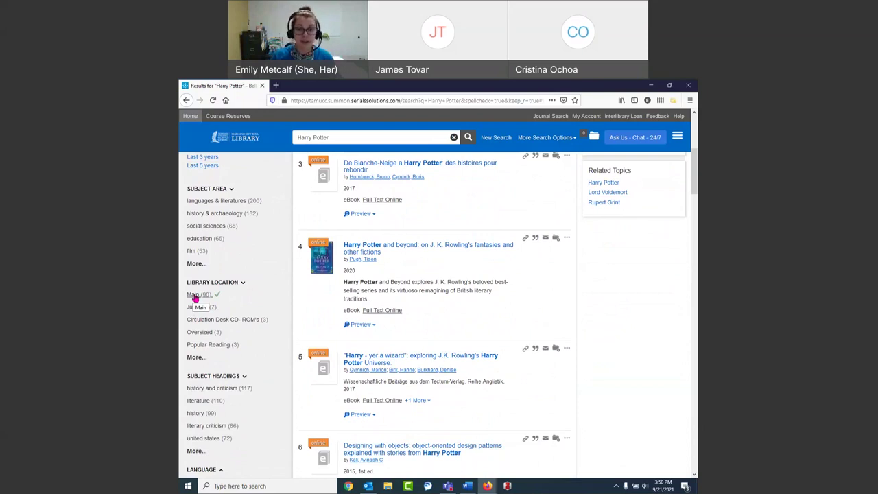
click(195, 297)
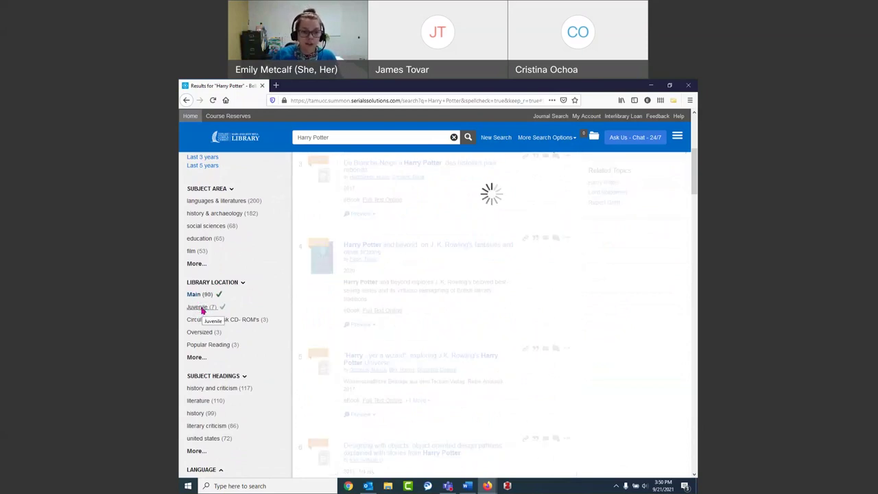
scroll(197, 322, down, 5)
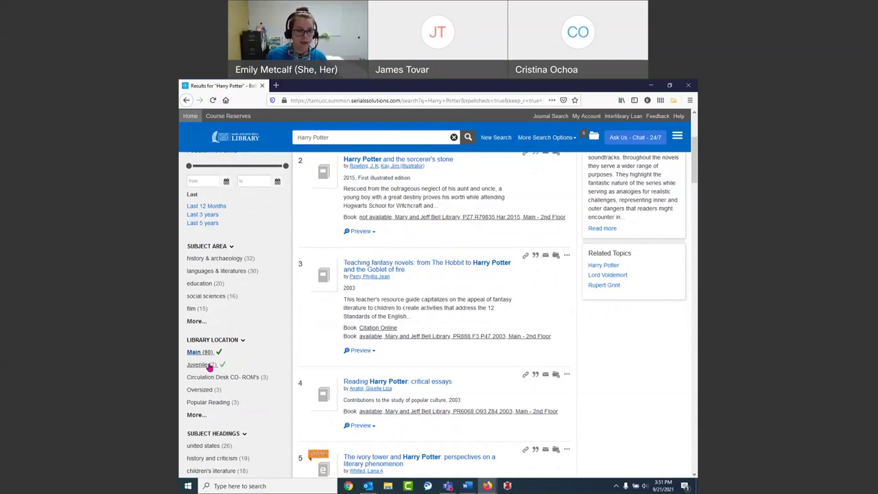
click(199, 364)
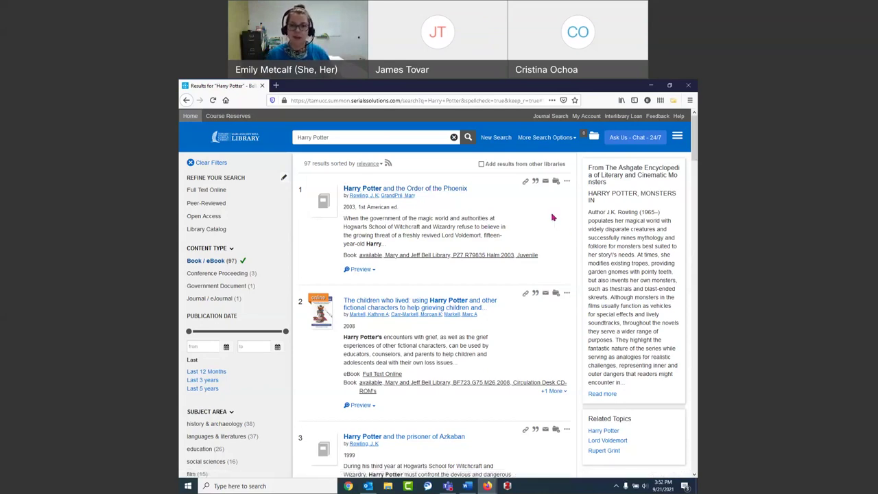
Highlight the call number and location of Harry Potter and the Order of the Phoenix, and open its catalog record.
drag(547, 258, 453, 262)
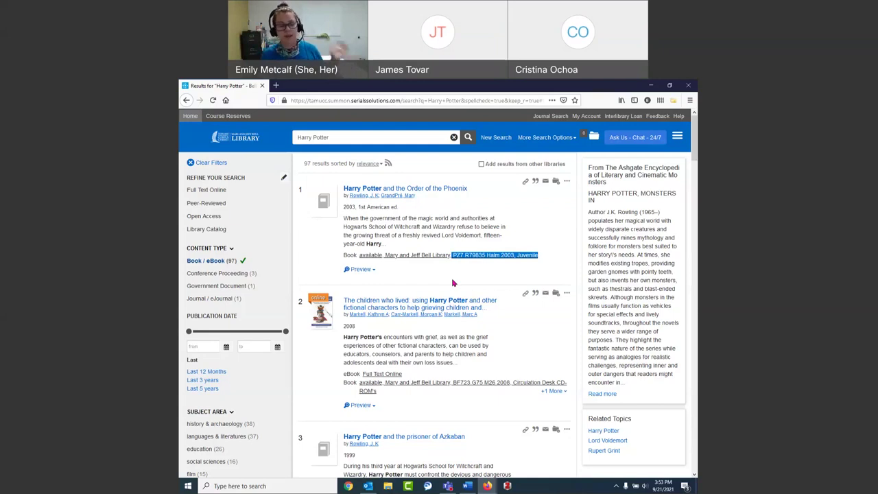
click(434, 189)
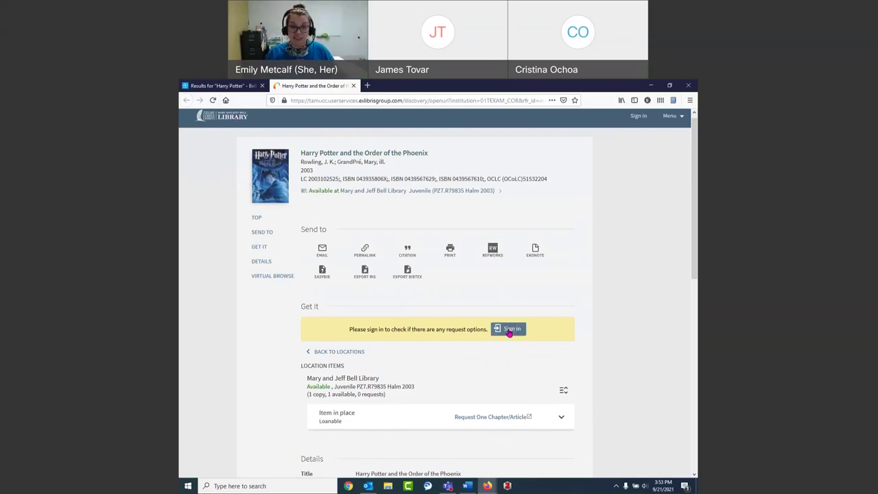
Sign in from the Order of the Phoenix record to show its request options, and close the record's page.
click(510, 330)
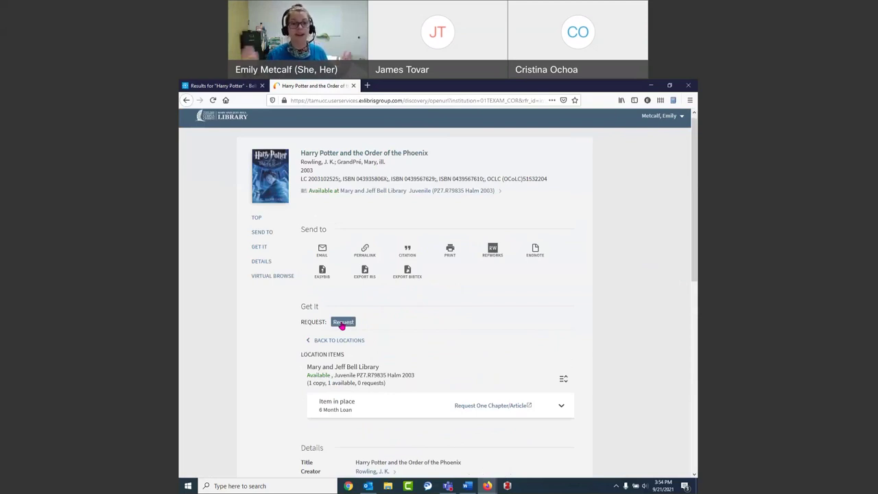
click(353, 85)
click(480, 275)
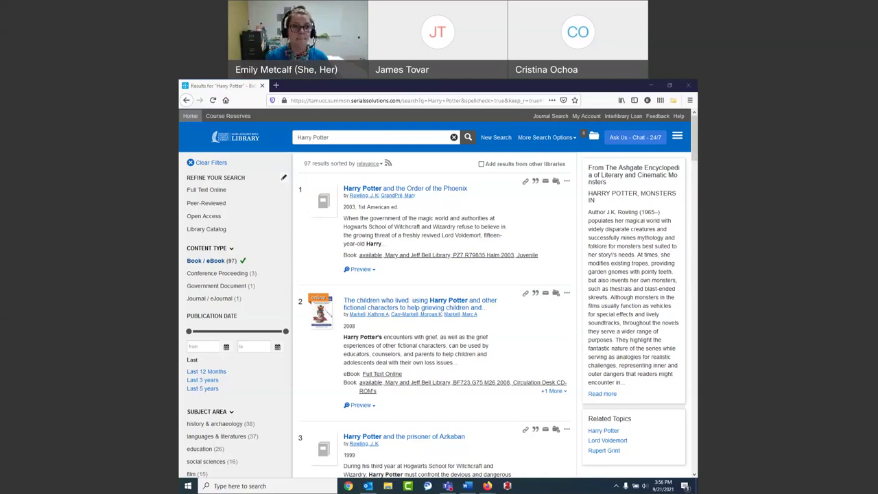
Open the library home page at tamucc.edu/library/ in a new browser tab.
click(275, 85)
text(tamucc.edu)
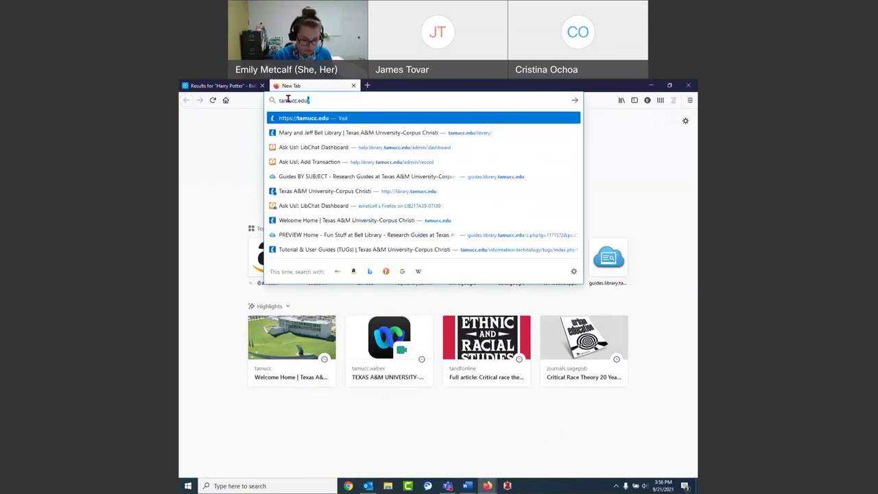
text(/library/)
key(Return)
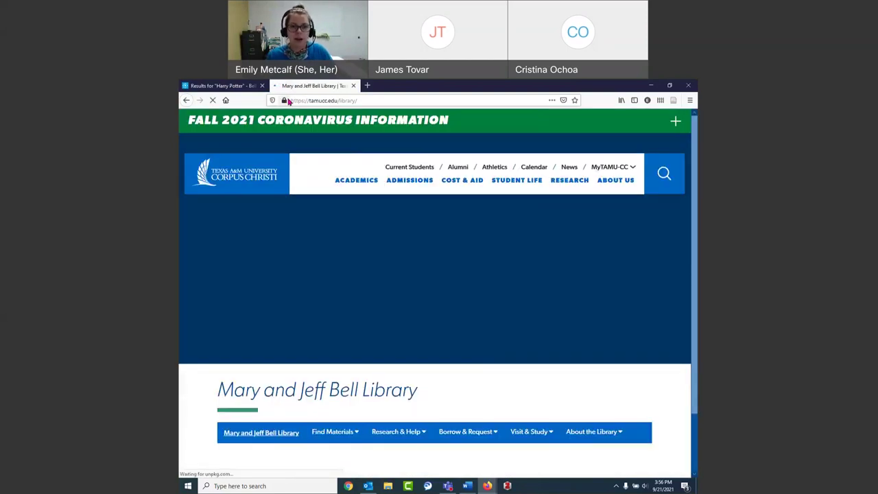
Open the Checkouts, Renewals & Fines page and examine the table of checkout lengths by borrower type.
scroll(517, 245, down, 3)
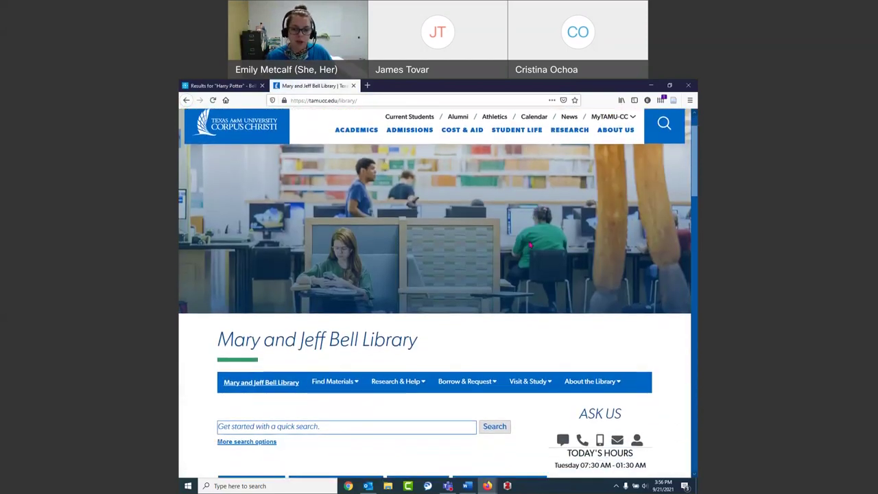
scroll(517, 246, down, 1)
click(475, 309)
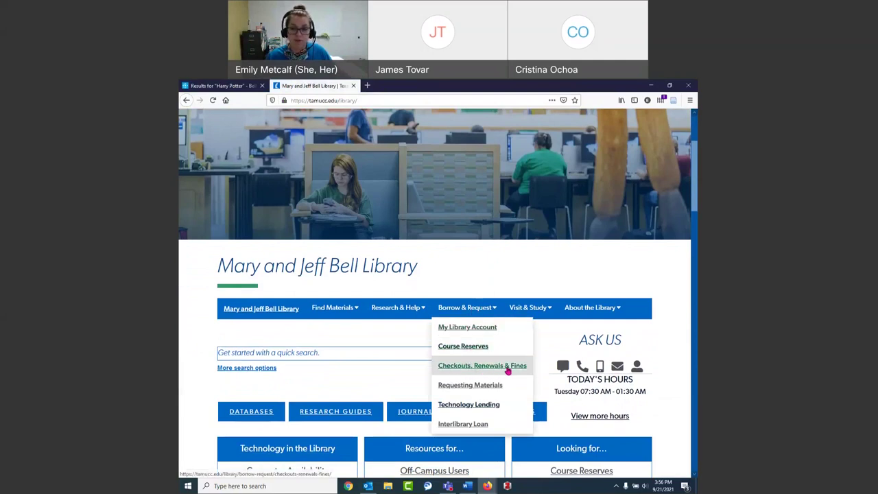
click(508, 370)
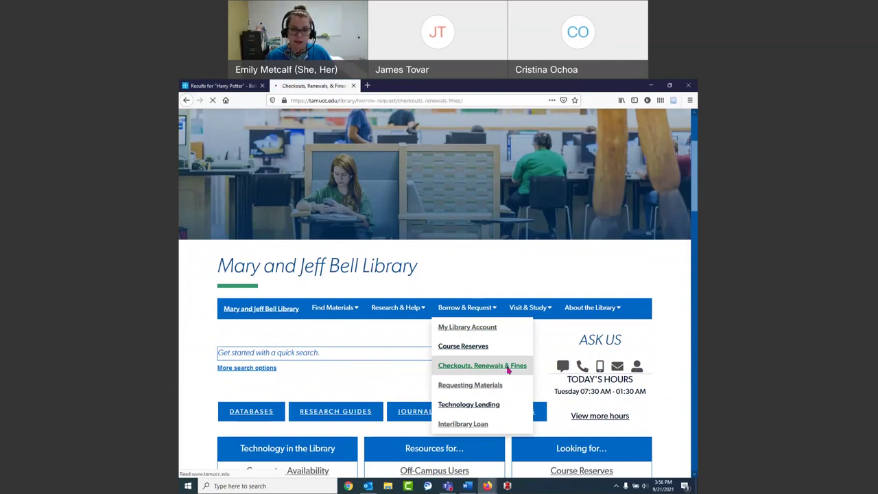
scroll(508, 369, down, 5)
scroll(508, 369, down, 8)
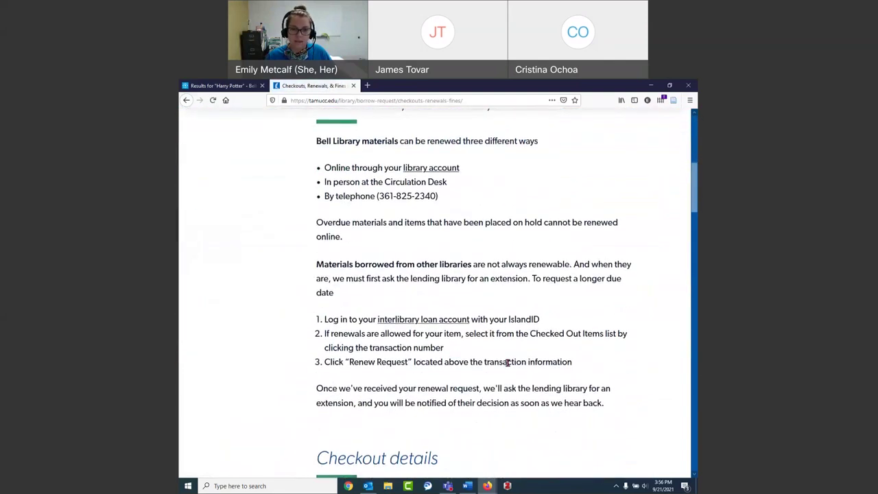
scroll(254, 245, down, 2)
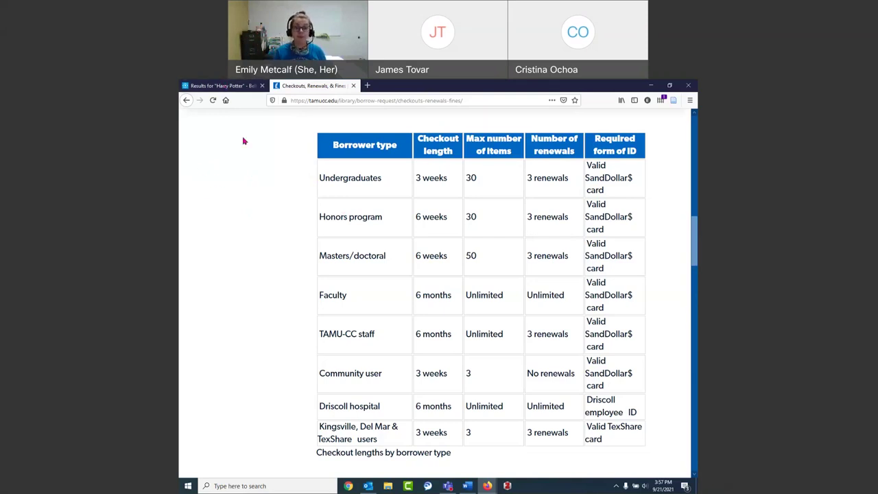
Load tamucc.edu/library/ in another new tab, keeping the checkout details page open.
click(367, 85)
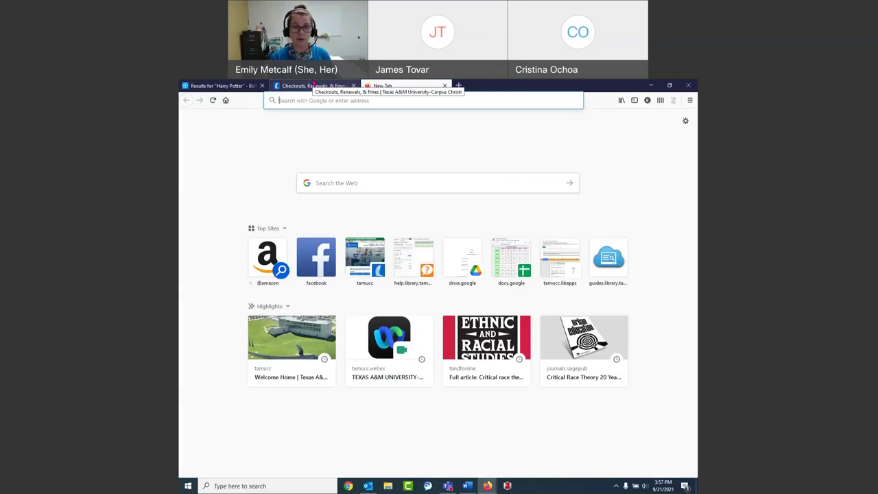
text(tamucc.ed)
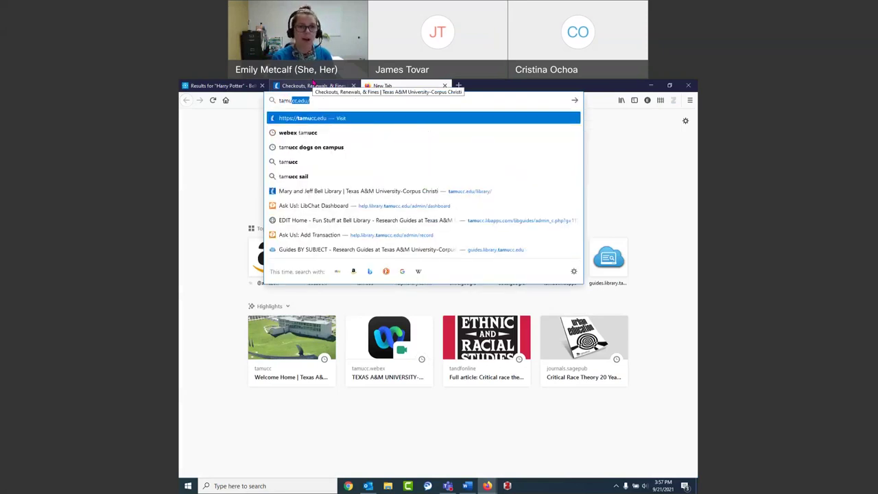
text(u/)
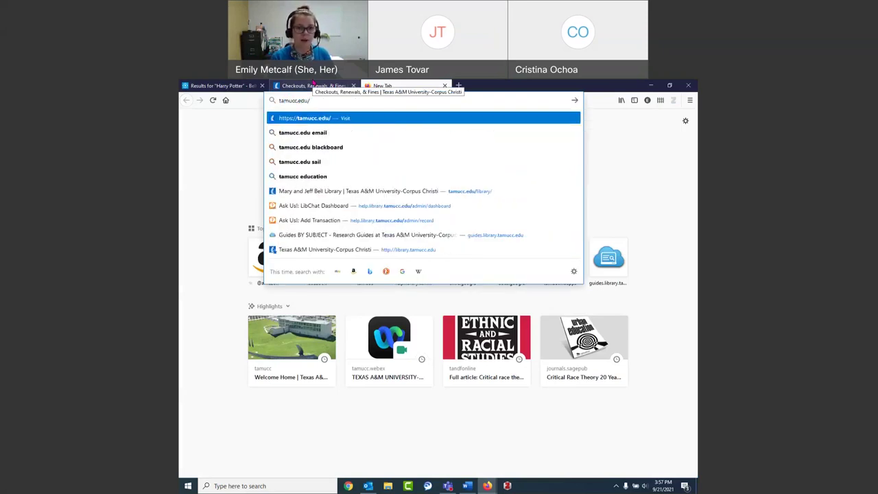
text(library/)
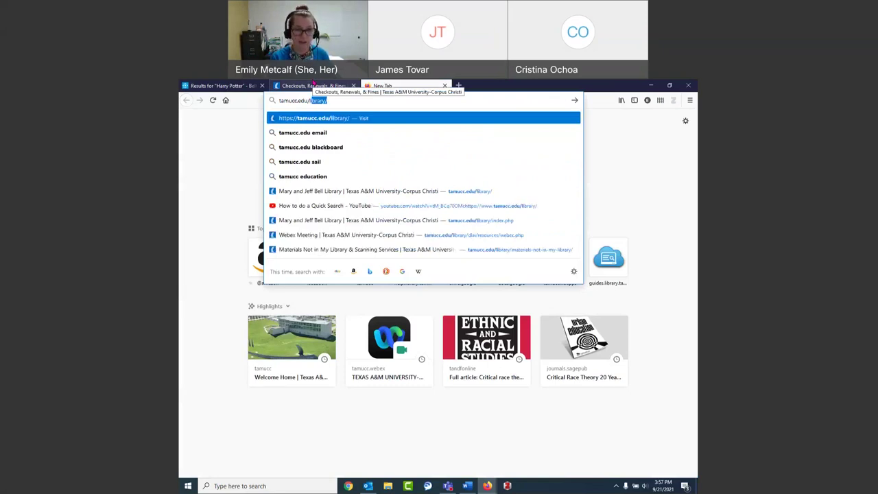
key(Return)
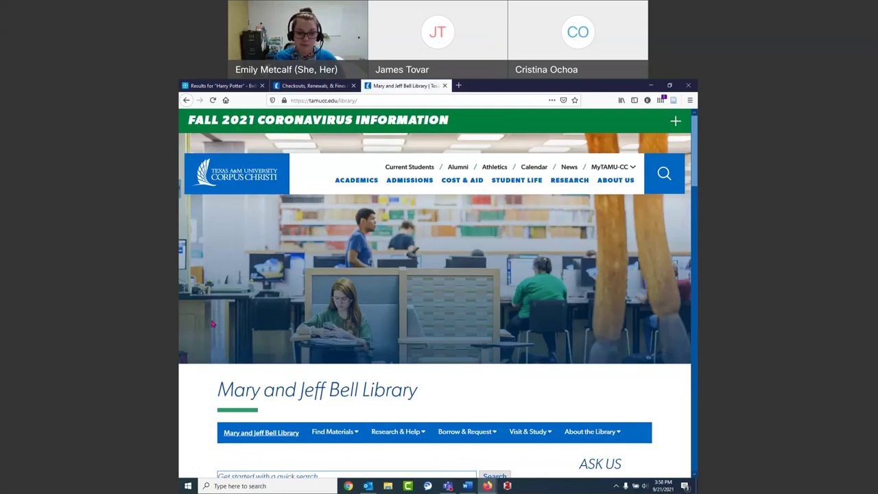
Open My Library Account from the library's Borrow & Request options.
scroll(214, 325, down, 3)
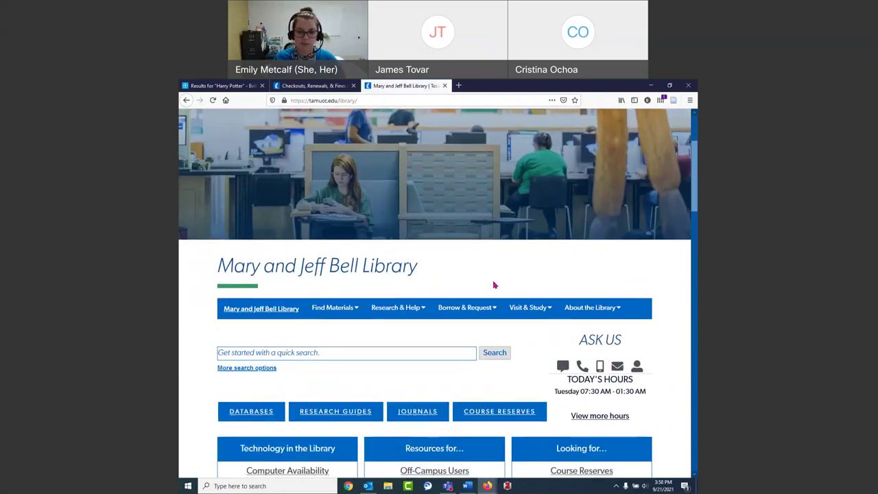
click(492, 309)
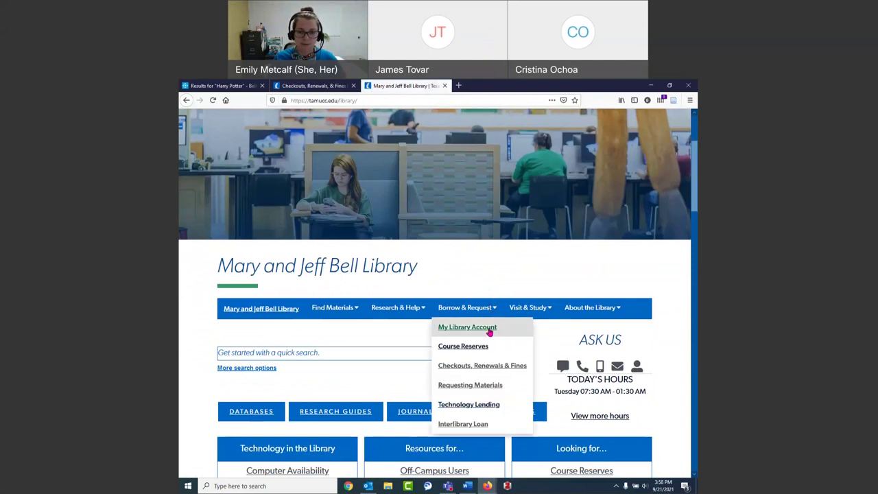
click(477, 334)
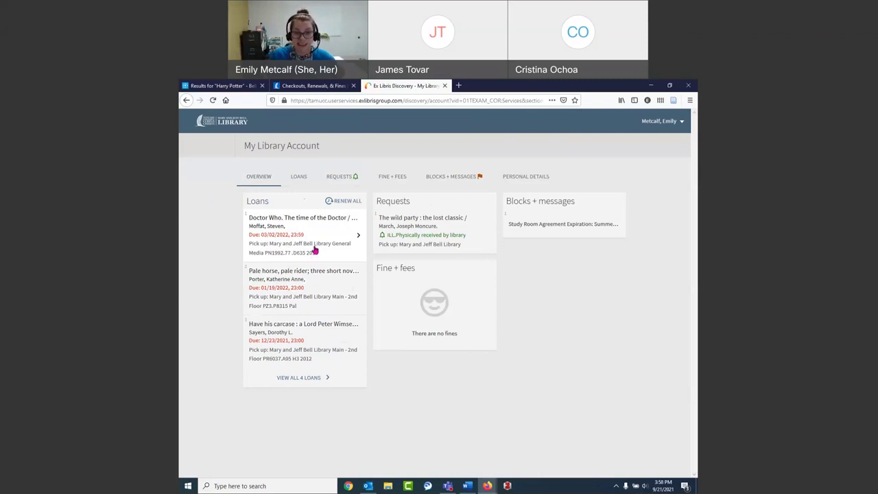
View the loan details for Pale horse, pale rider, highlight its due date, and return to the account overview.
click(322, 291)
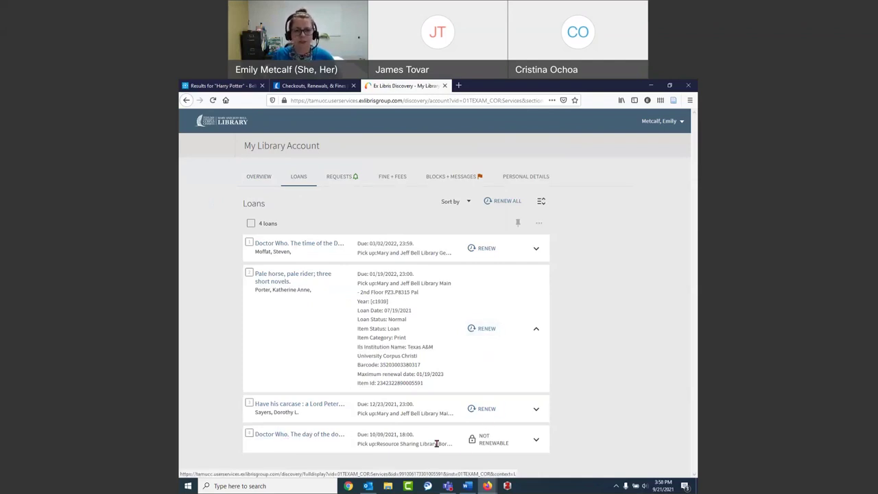
mouse_move(503, 450)
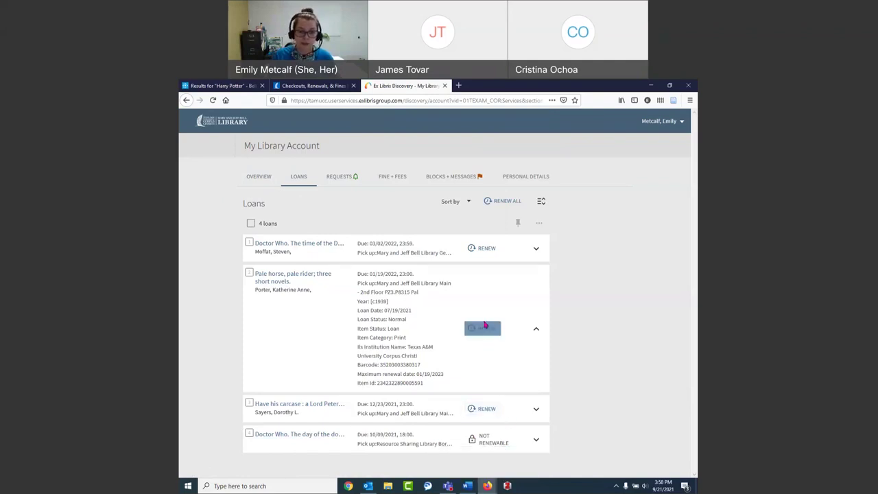
drag(414, 274, 369, 275)
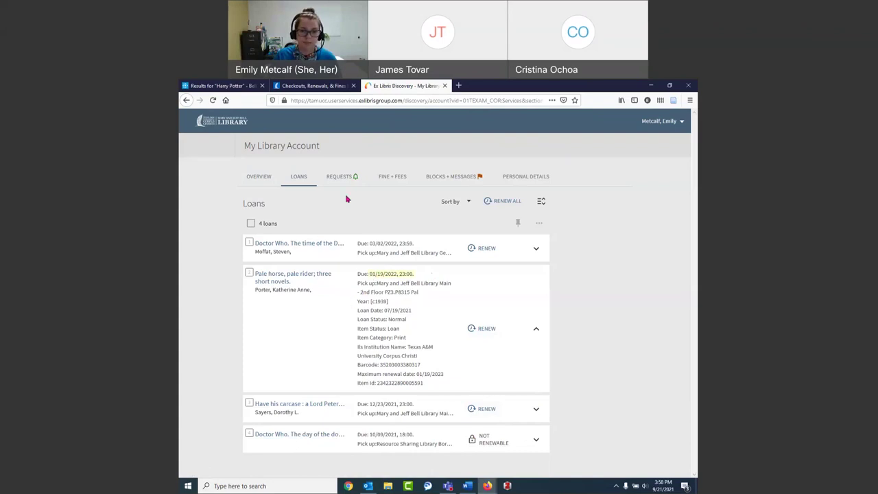
click(264, 178)
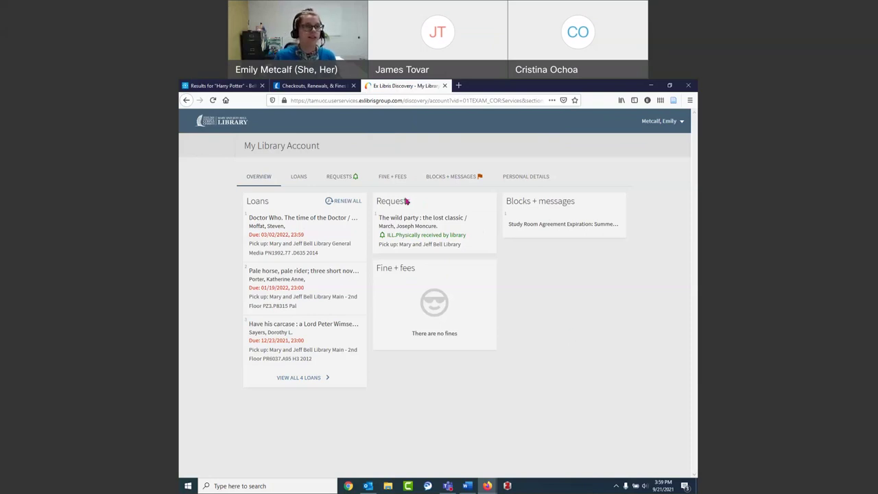
Return from the Harry Potter results to the library home page and open Interlibrary Loan under Borrow & Request.
click(203, 84)
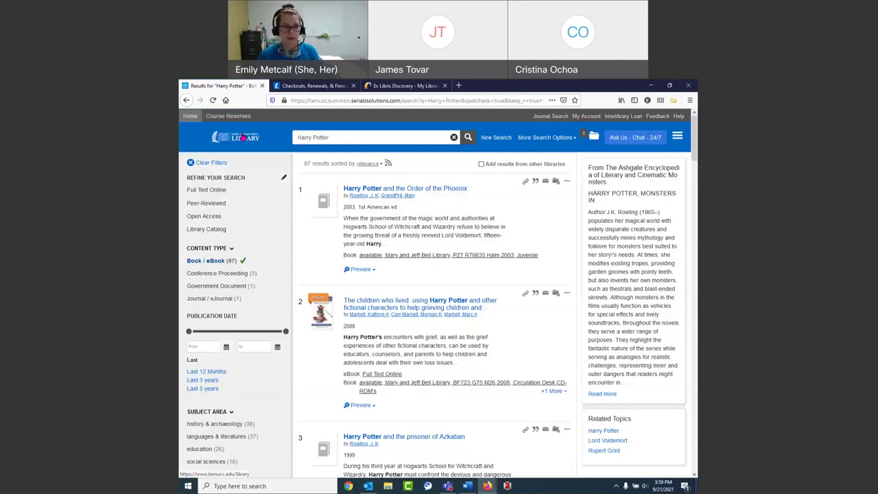
click(242, 138)
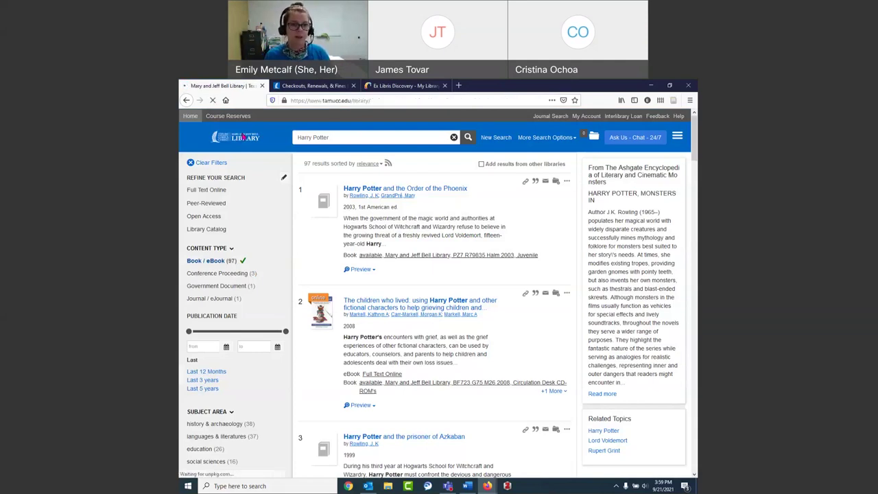
scroll(392, 291, down, 5)
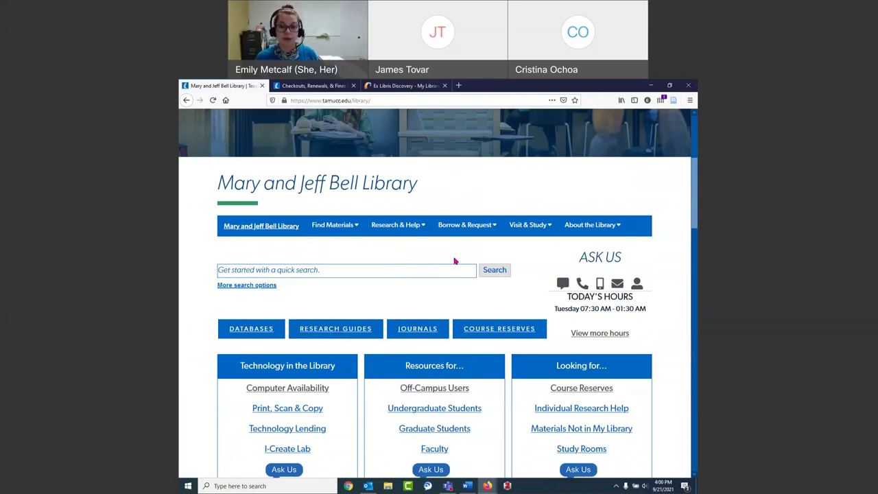
mouse_move(479, 232)
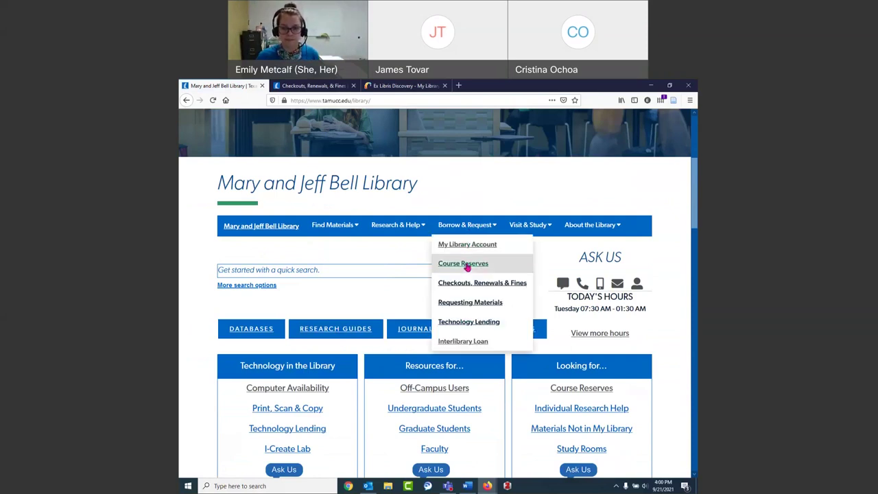
click(473, 348)
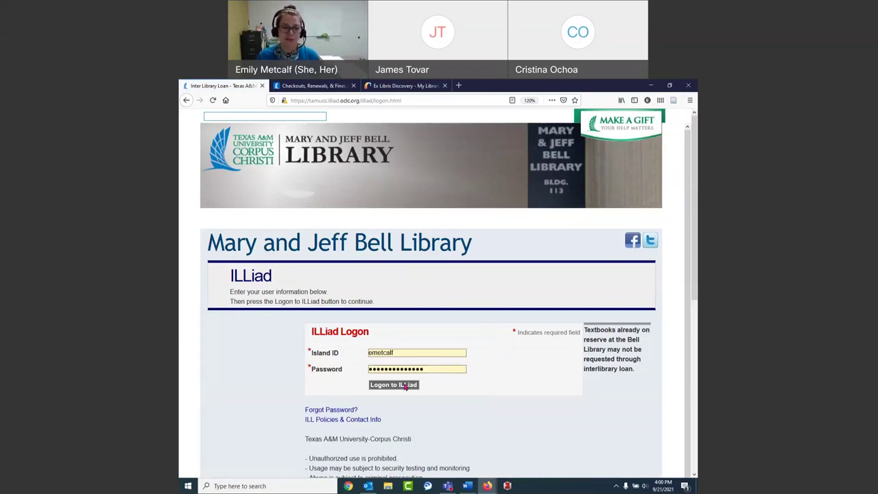
Highlight the ILLiad name on the logon form and log on with the saved Island ID and password.
double_click(321, 331)
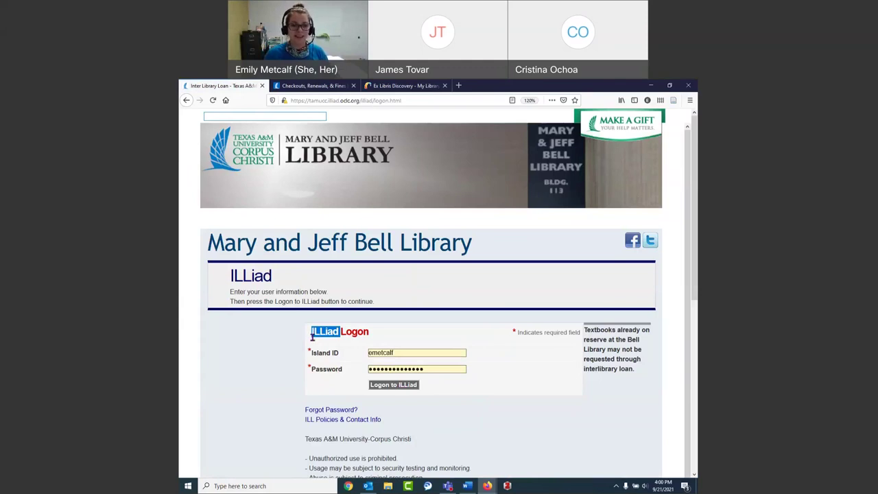
click(313, 355)
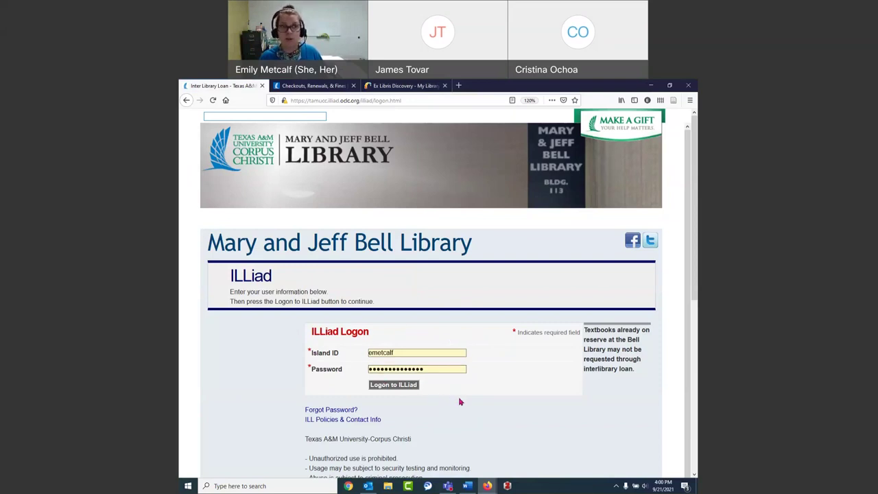
click(404, 388)
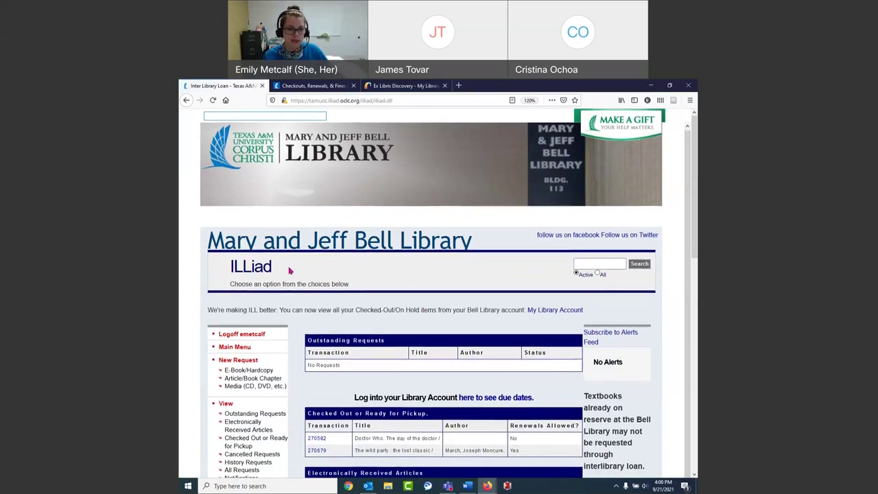
Open a new Article/Book Chapter request in ILLiad and go to the journal and article title fields.
scroll(274, 269, down, 1)
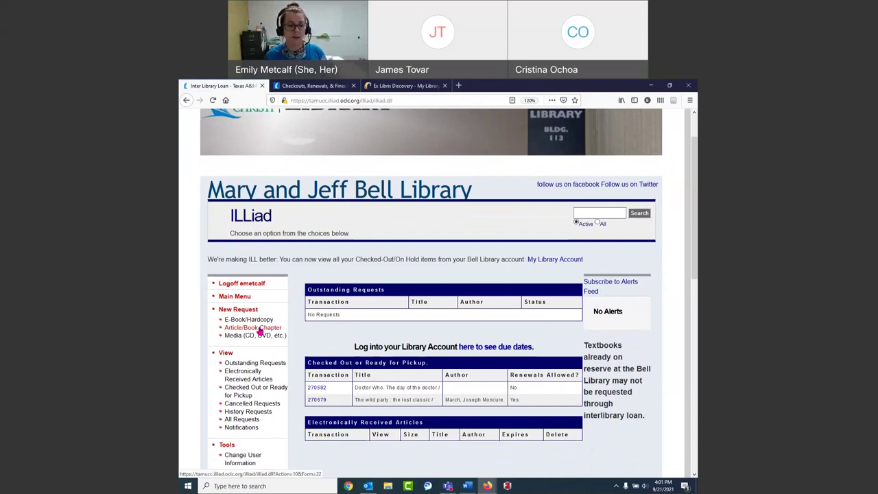
click(260, 329)
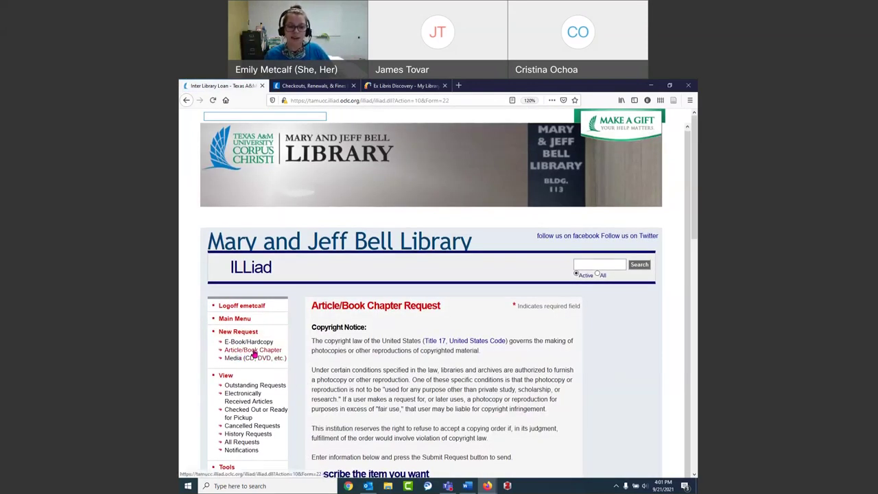
scroll(310, 341, down, 5)
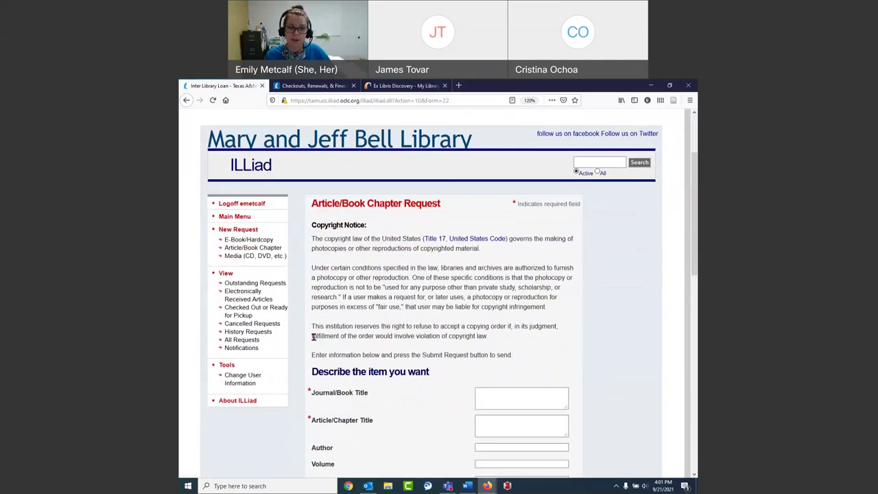
scroll(314, 343, down, 1)
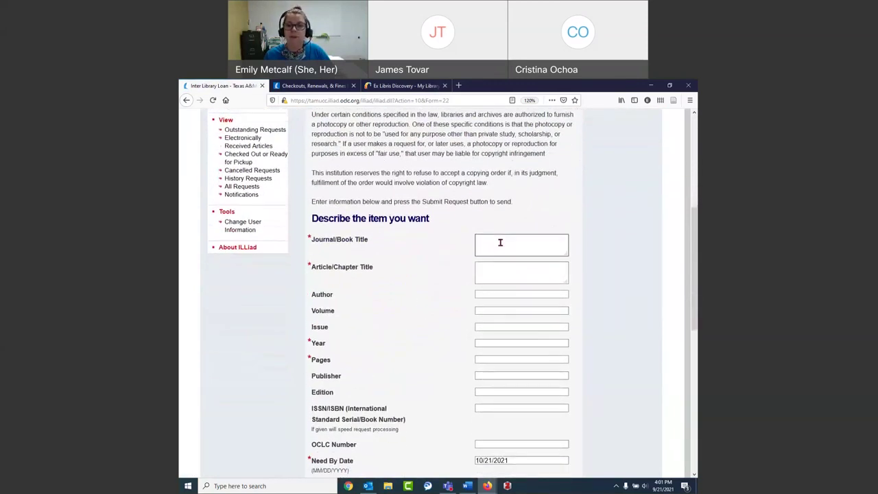
click(502, 265)
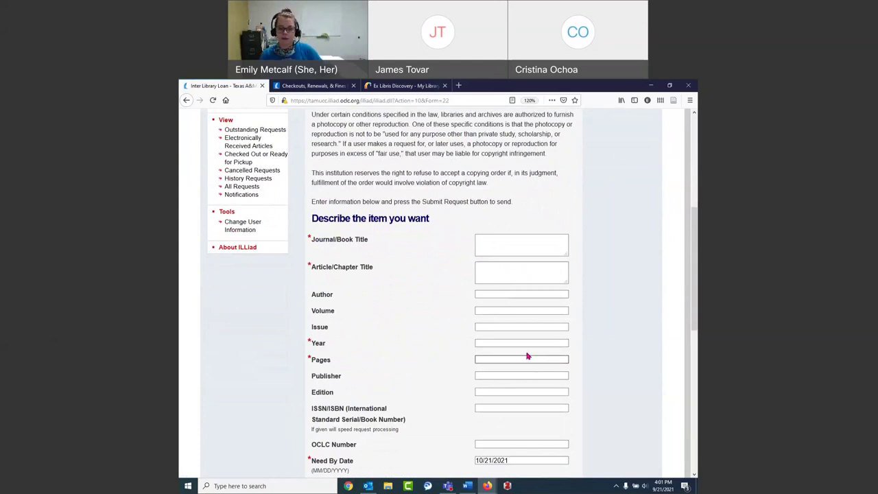
Highlight the Need By Date in the Article/Book Chapter request form.
scroll(590, 314, down, 4)
click(510, 308)
triple_click(511, 307)
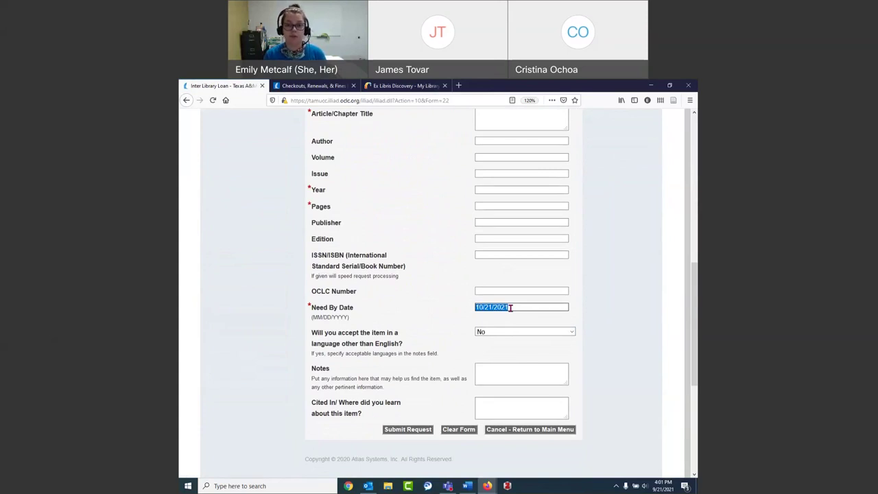
Set the Need By Date of the Article/Book Chapter request to 12/30/2021.
click(510, 308)
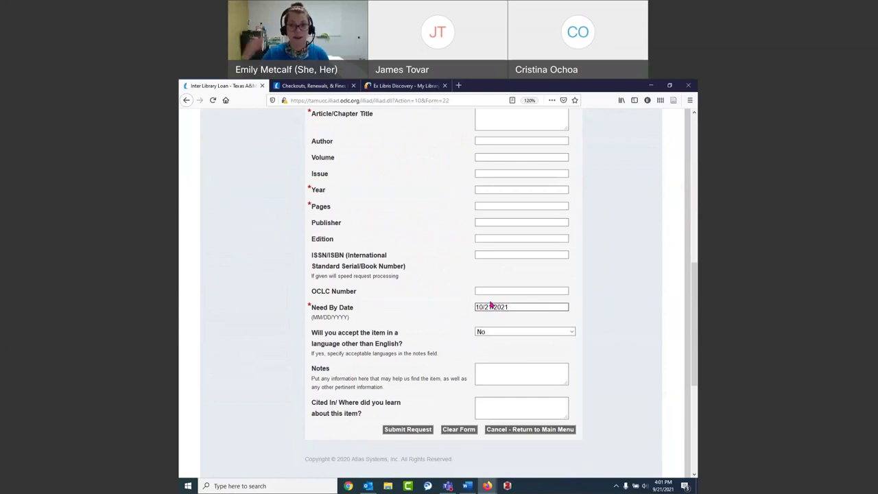
triple_click(494, 307)
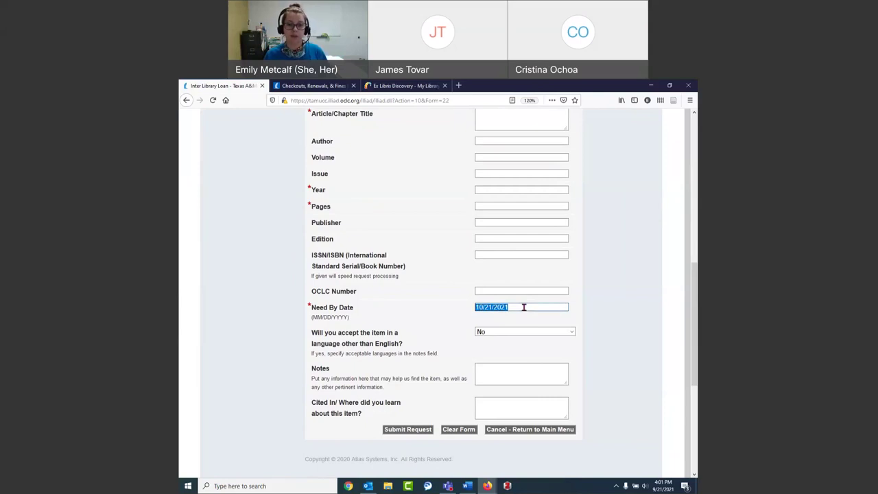
click(523, 307)
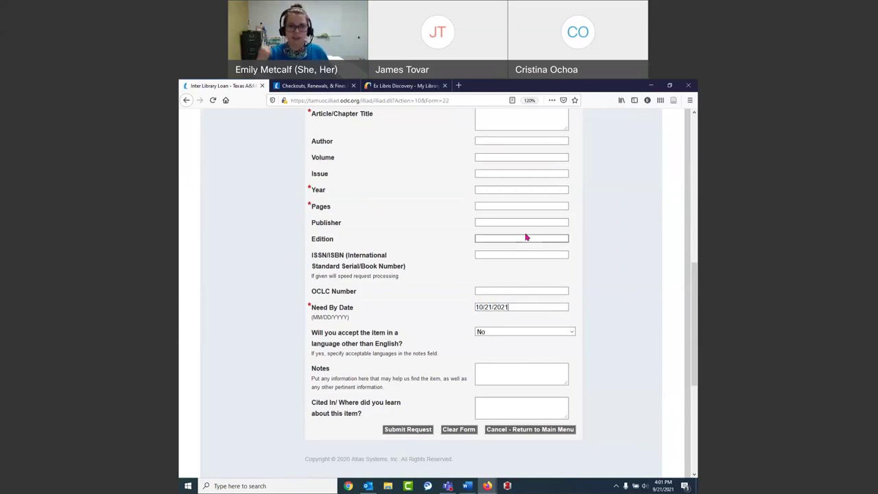
drag(480, 307, 549, 325)
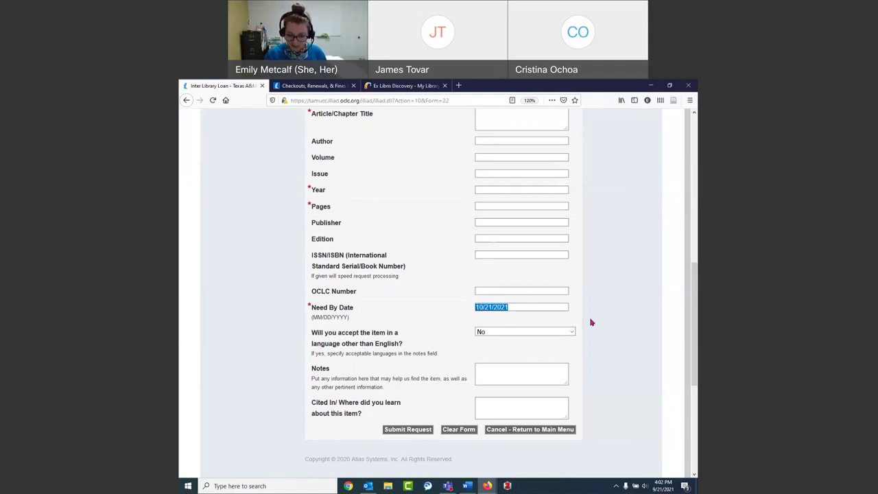
text(12)
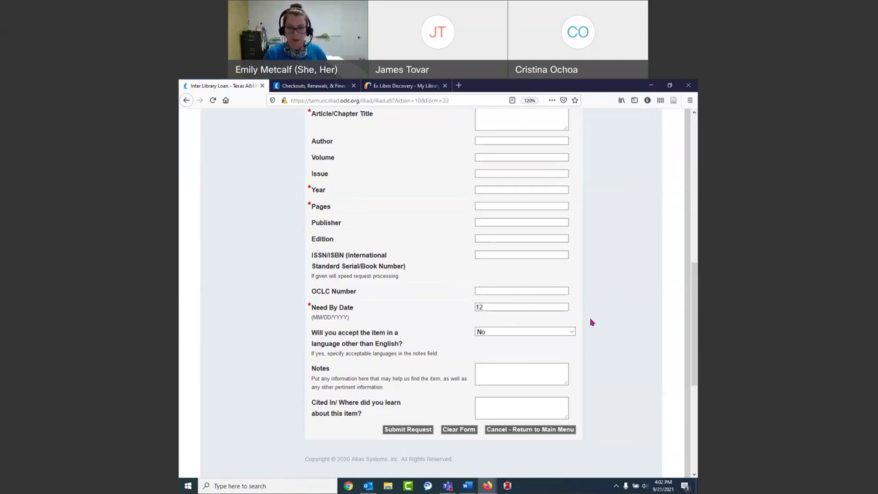
text(/30/21)
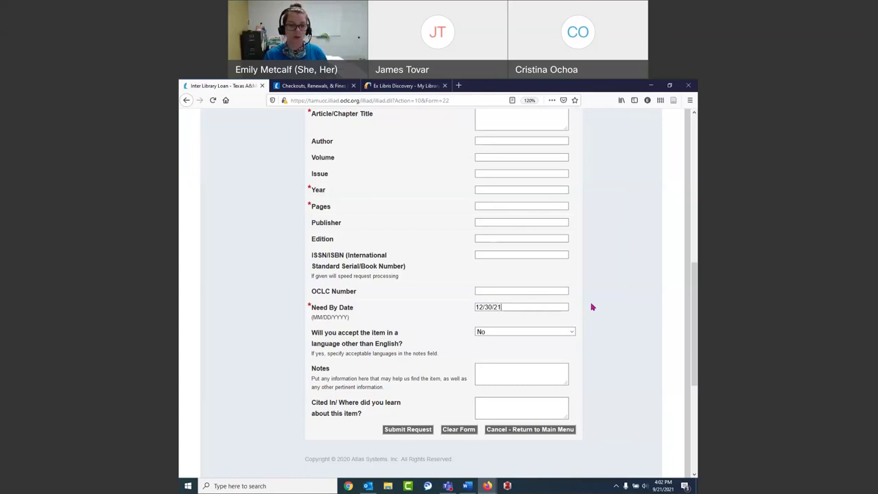
key(BackSpace)
text(021)
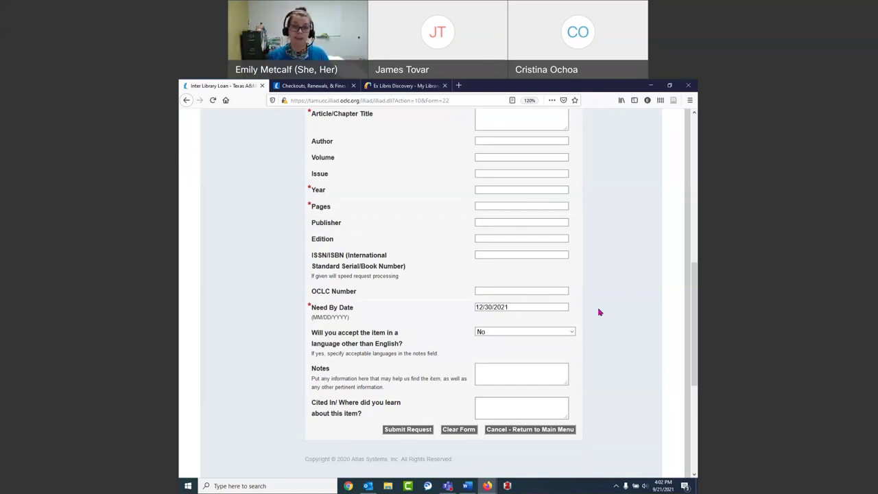
triple_click(491, 309)
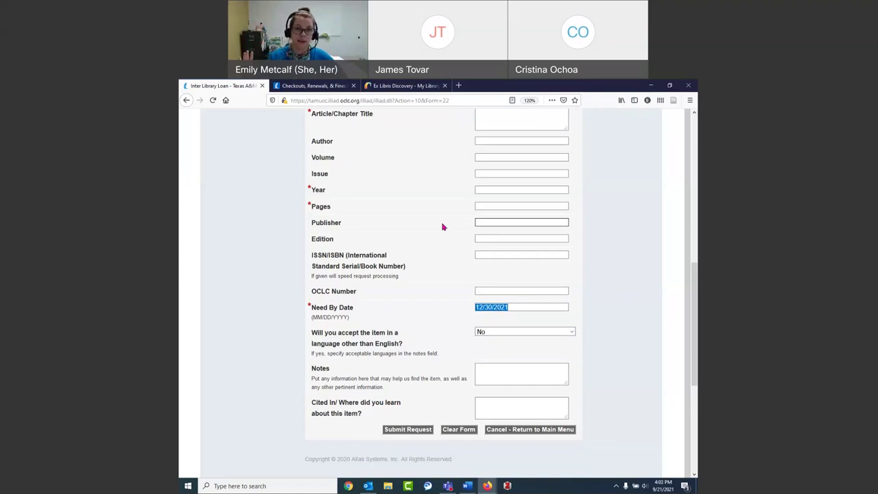
Leave the unsubmitted request form and return to the ILLiad main menu with its outstanding and checked-out request lists.
scroll(316, 296, up, 1)
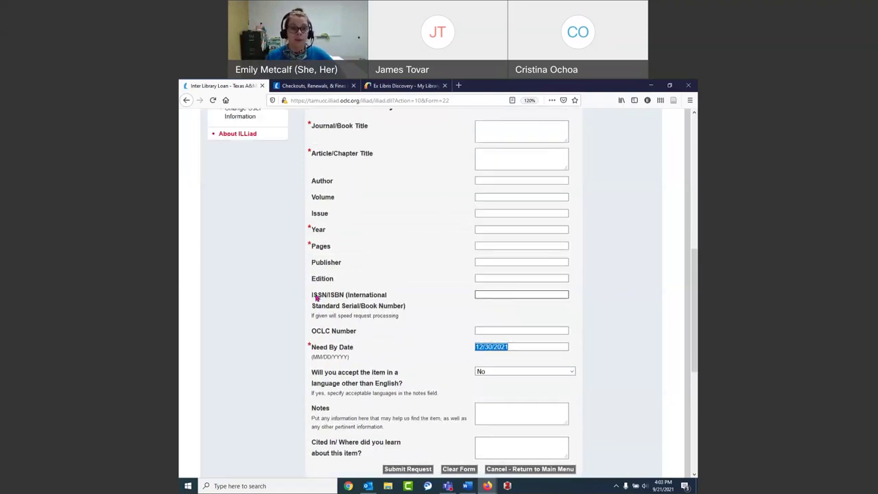
scroll(316, 297, up, 5)
click(255, 308)
click(371, 394)
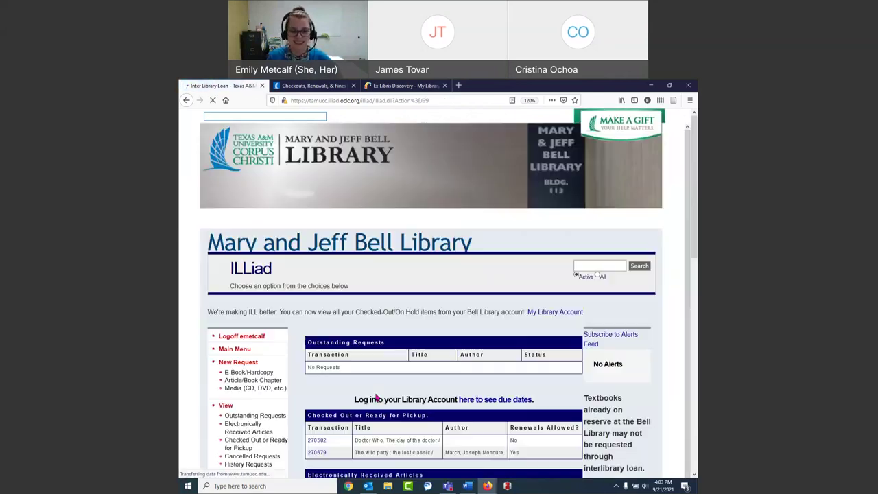
scroll(371, 384, down, 3)
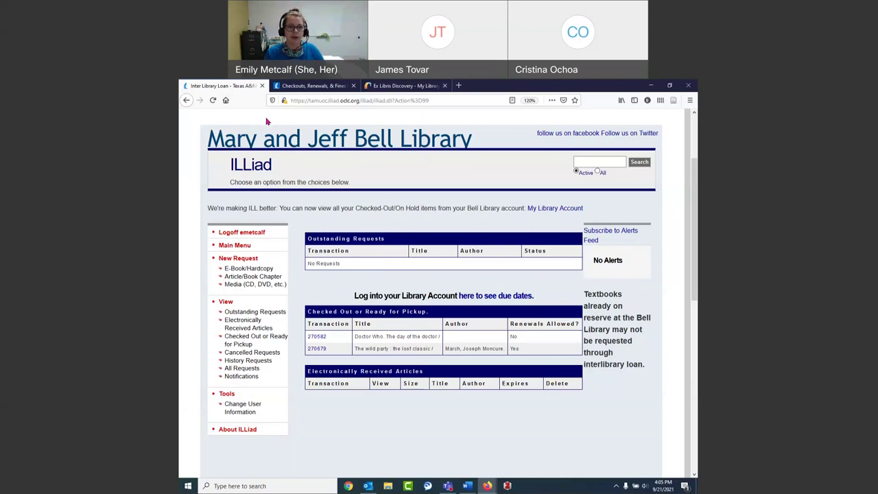
Open the library home page at tamucc.edu/library/ and go to its quick search.
click(306, 102)
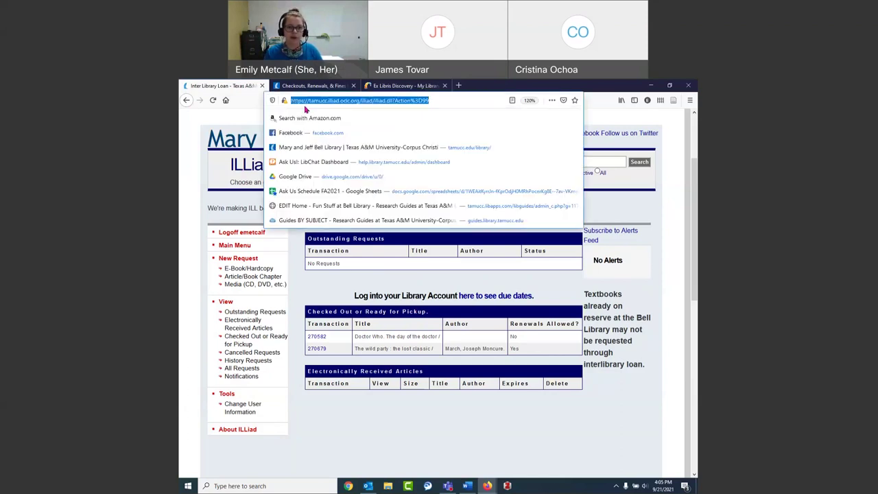
text(tamucc.edu/library/)
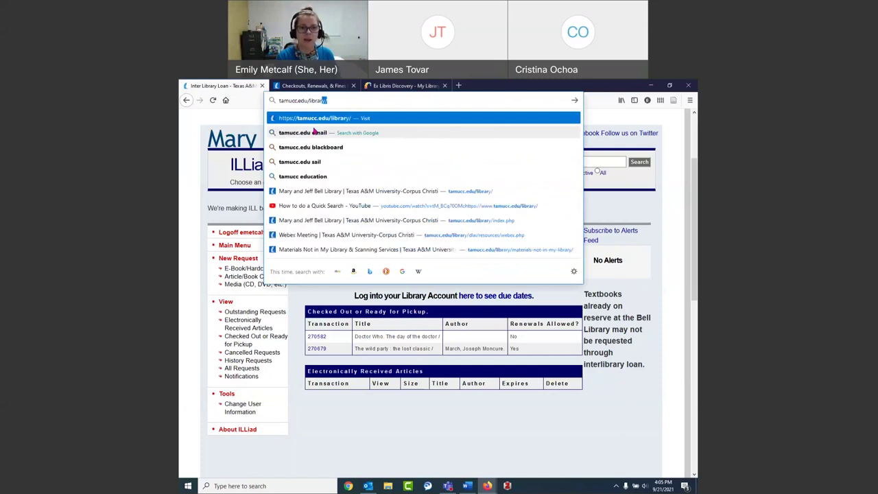
key(Return)
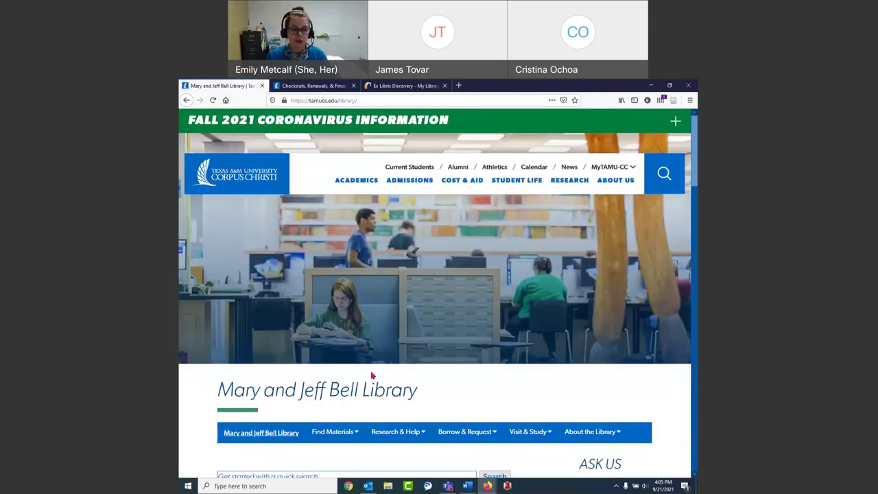
scroll(403, 305, down, 2)
scroll(402, 305, down, 3)
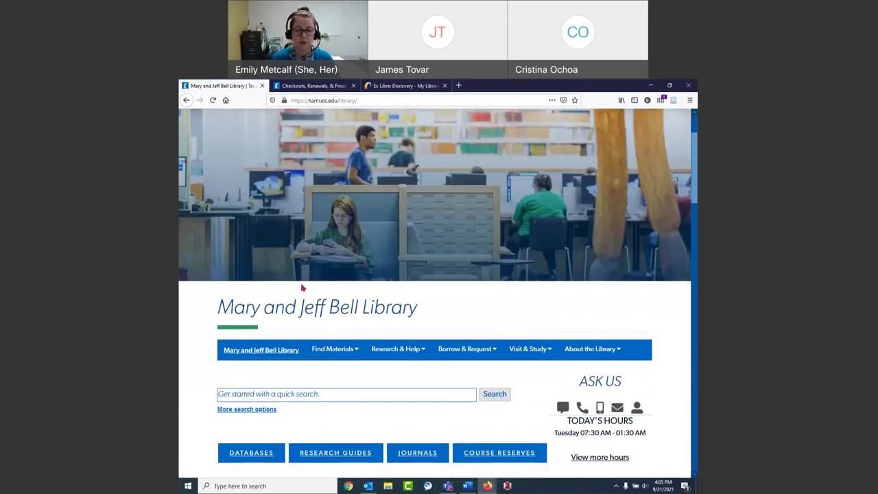
Enter "probation AND social work" in the library's quick search.
click(268, 353)
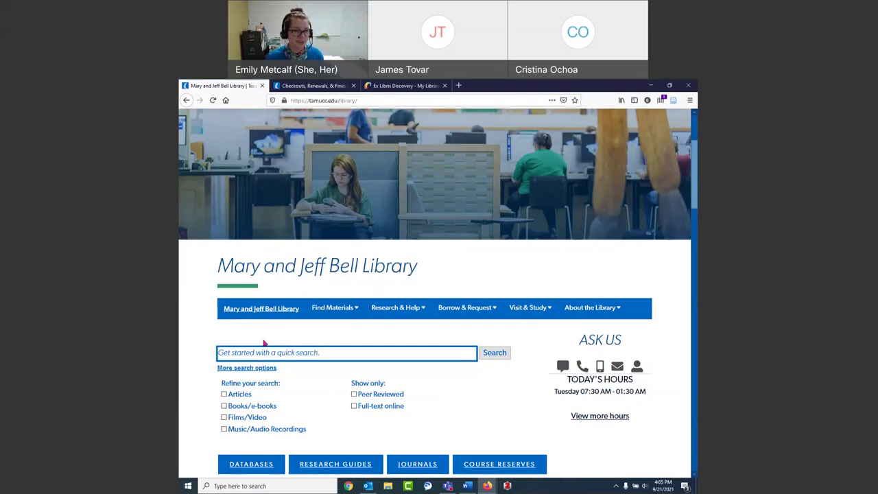
click(297, 352)
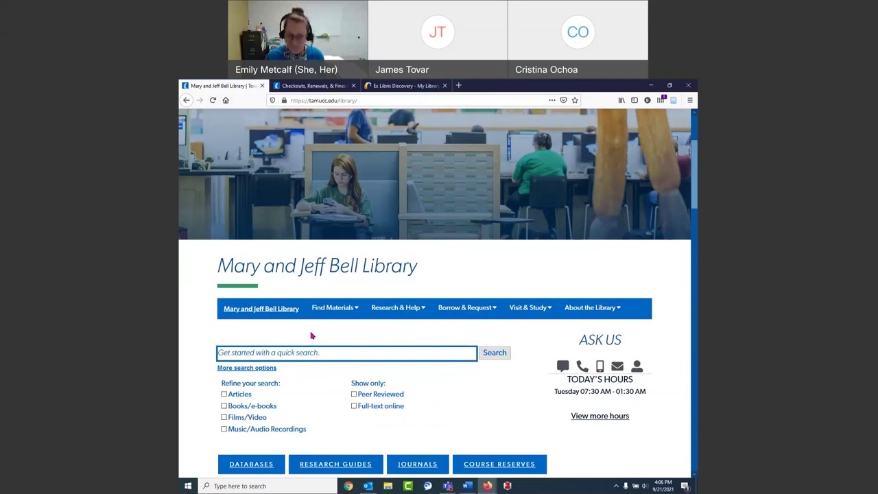
click(293, 352)
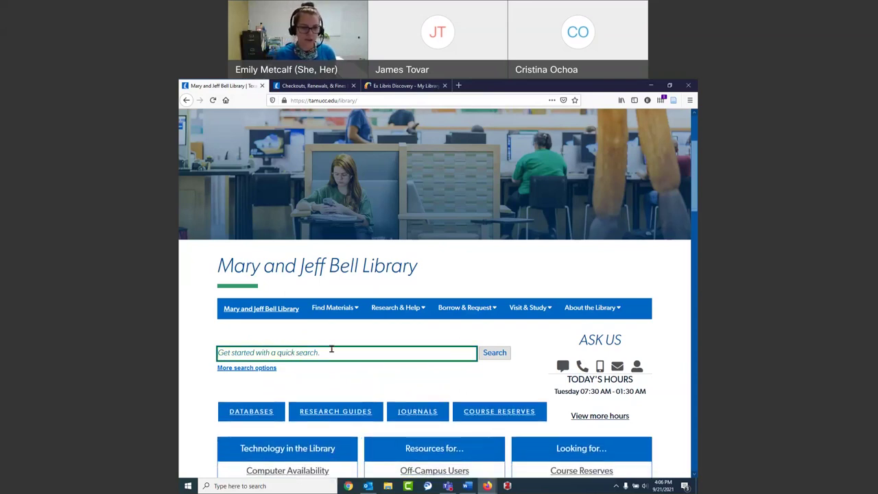
text(probation)
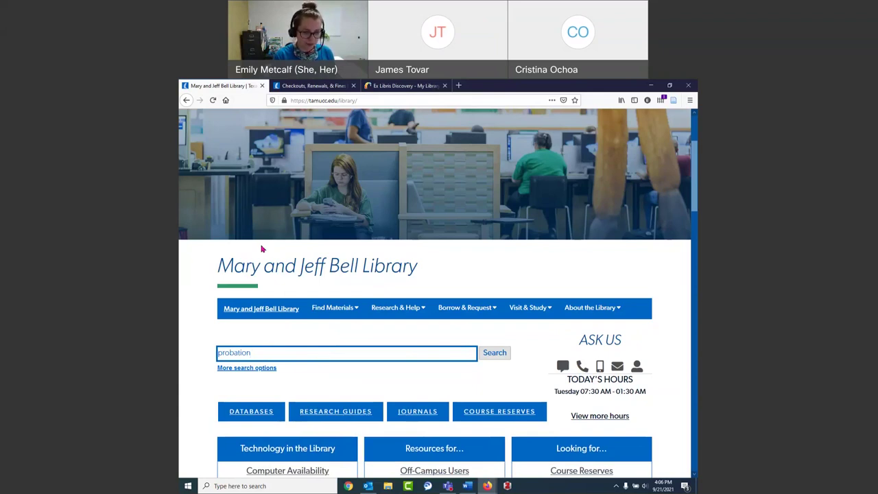
text(A)
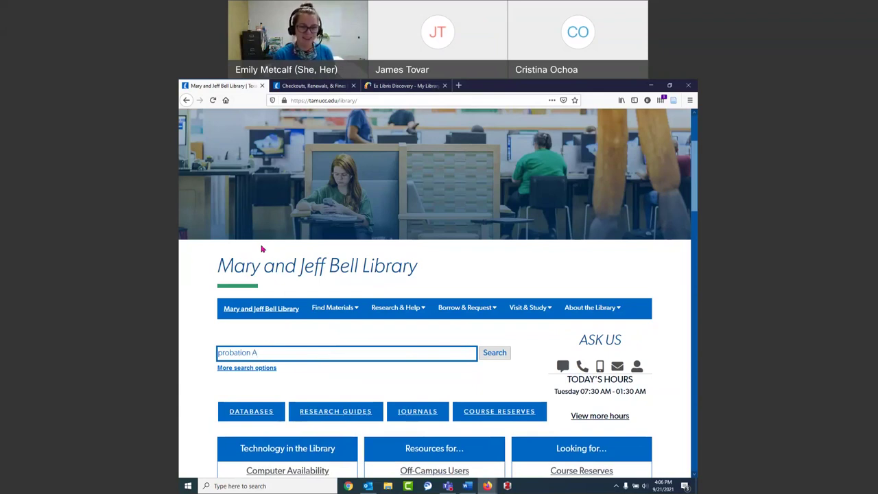
text(ND so)
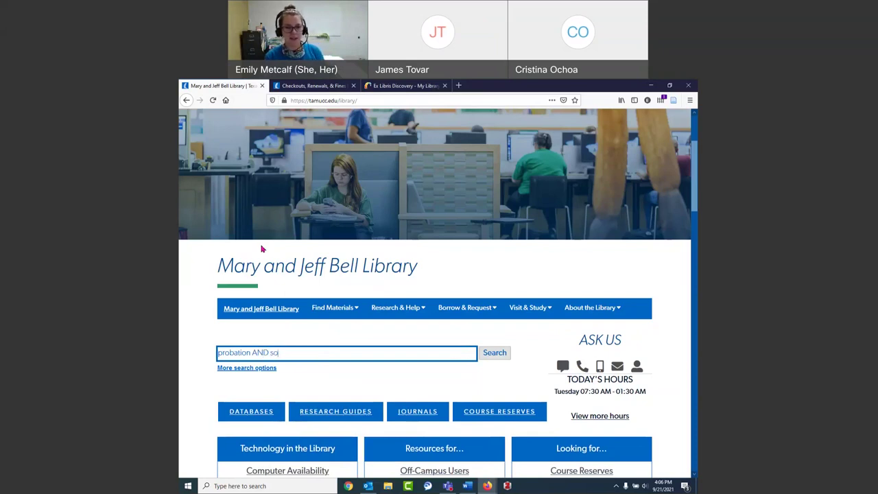
text(cial work)
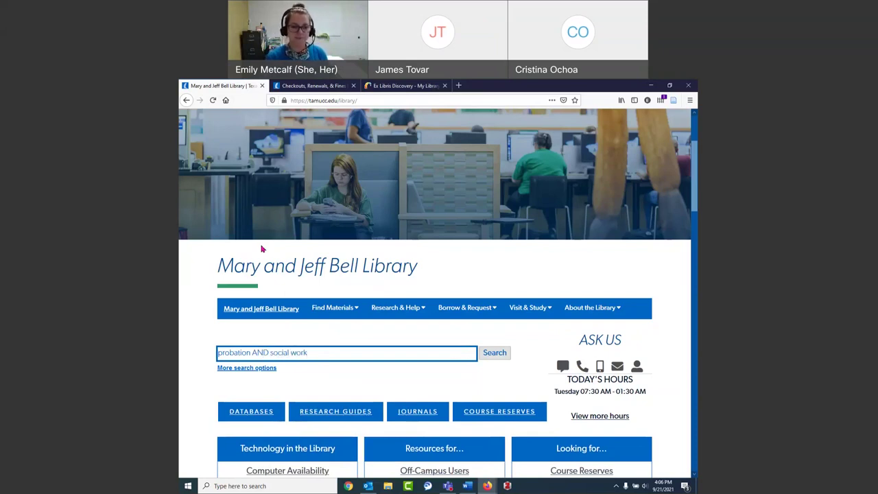
Highlight the AND operator between the two search terms.
double_click(260, 353)
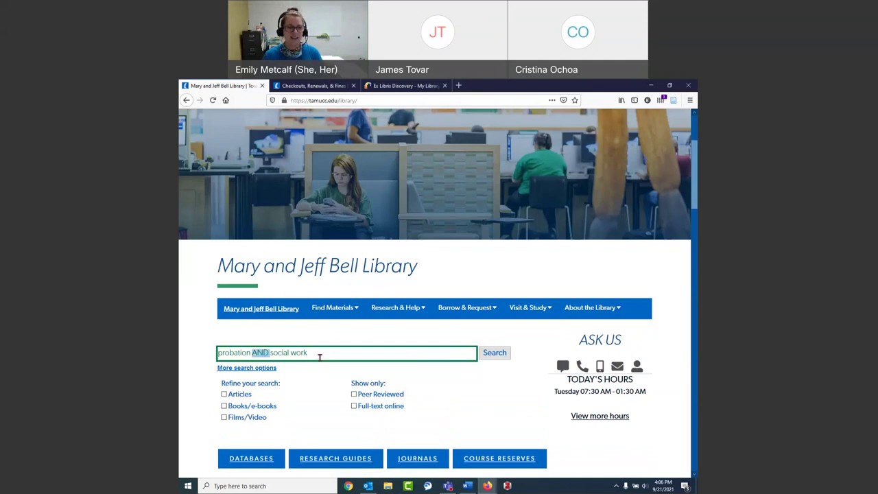
click(341, 353)
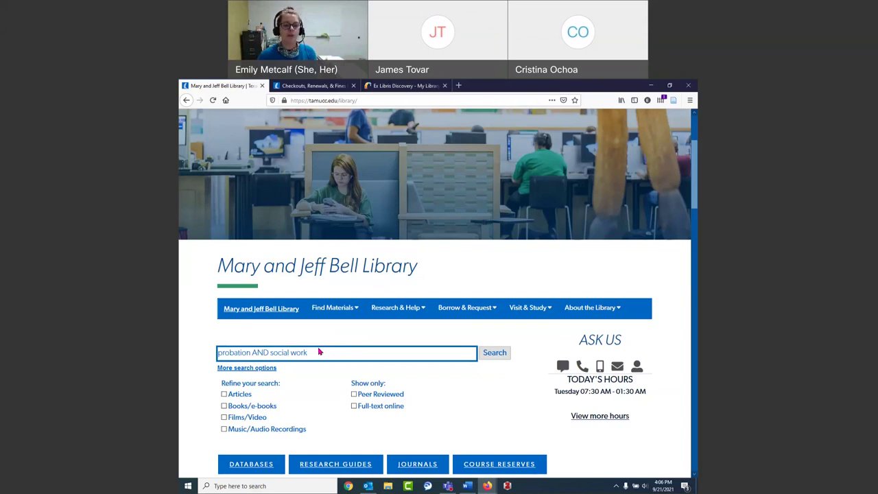
double_click(253, 354)
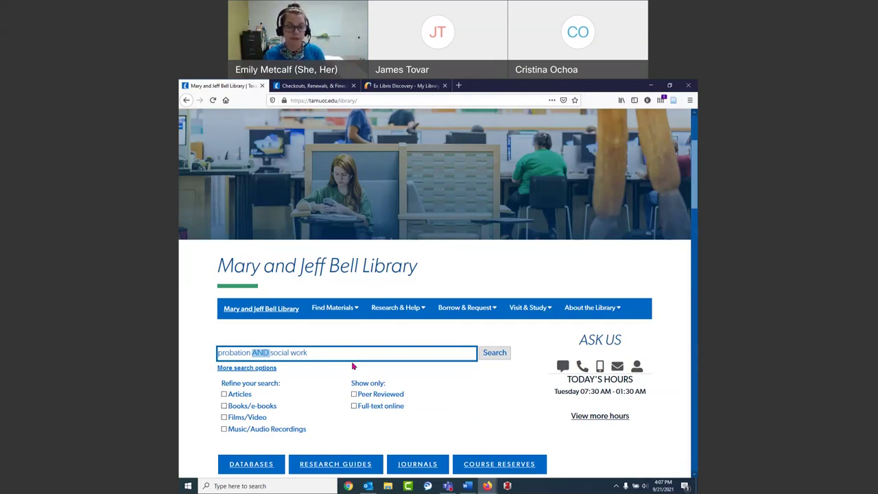
click(262, 357)
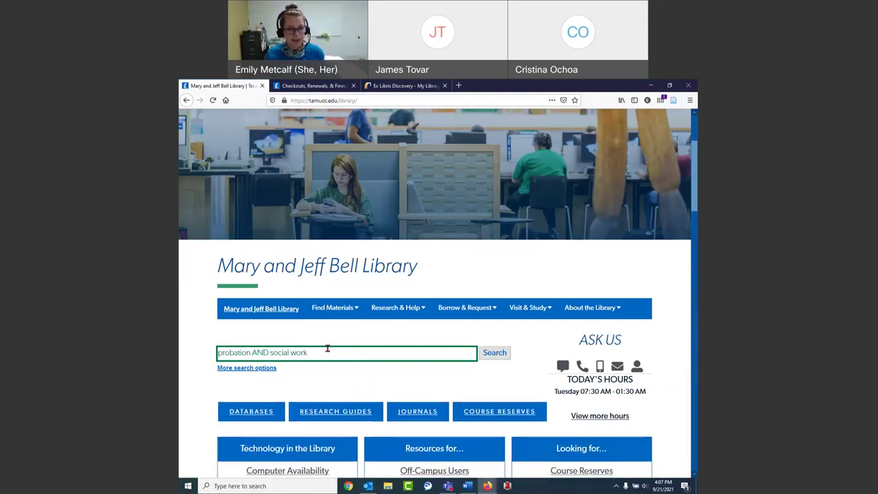
Run the quick search and highlight the number of results found.
click(327, 350)
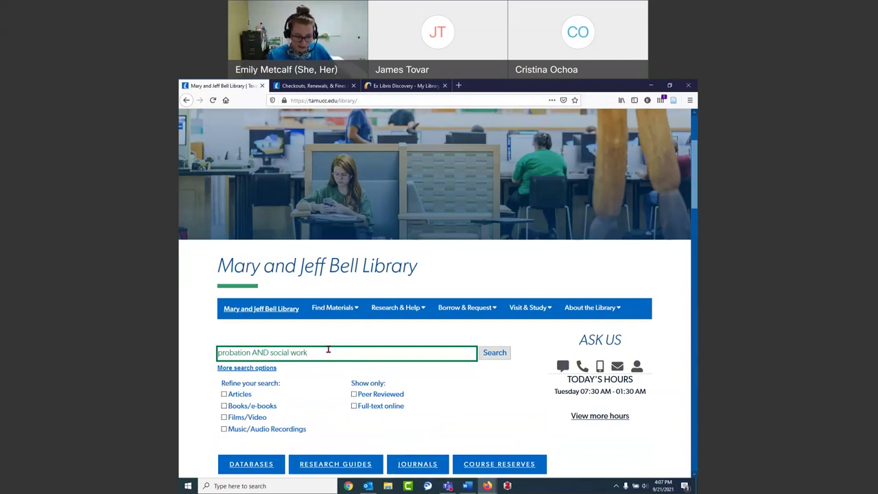
key(Return)
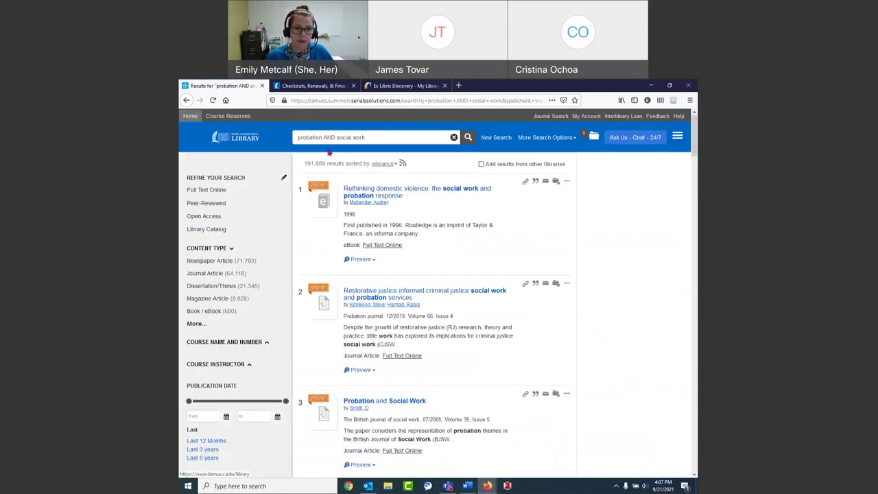
drag(325, 163, 303, 164)
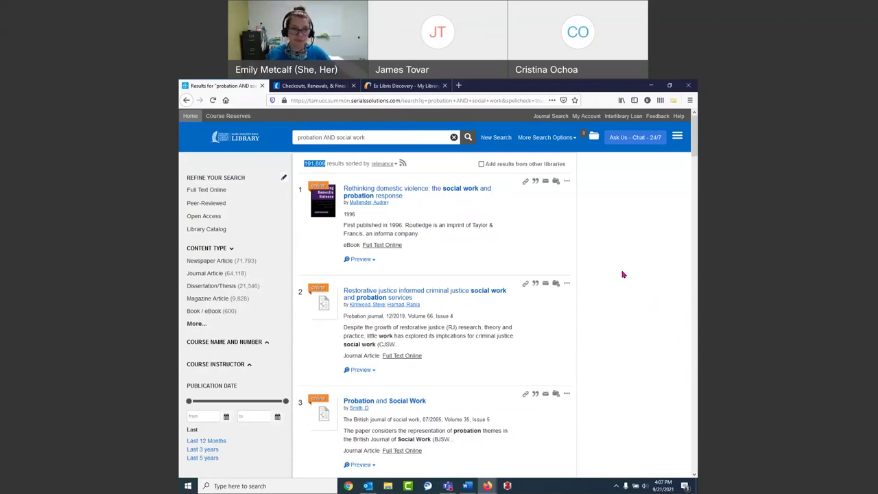
click(623, 274)
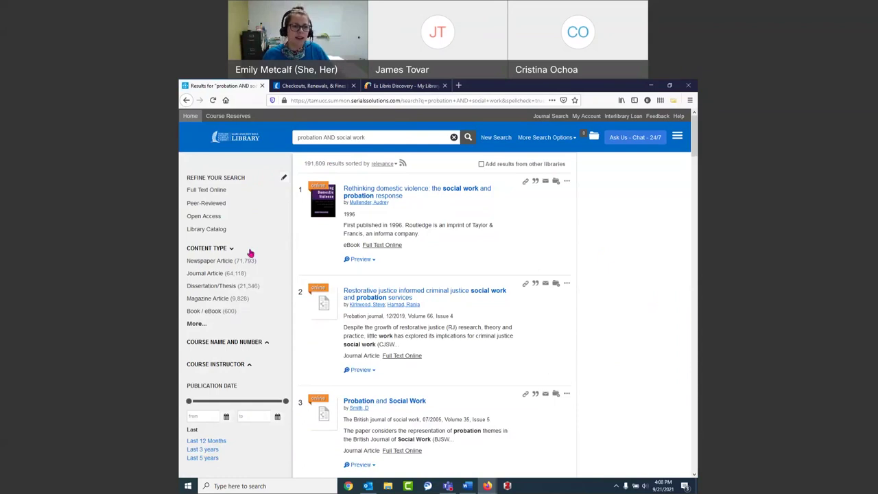
Limit the results to journal articles with full text online and point out the first article's publication details.
click(217, 274)
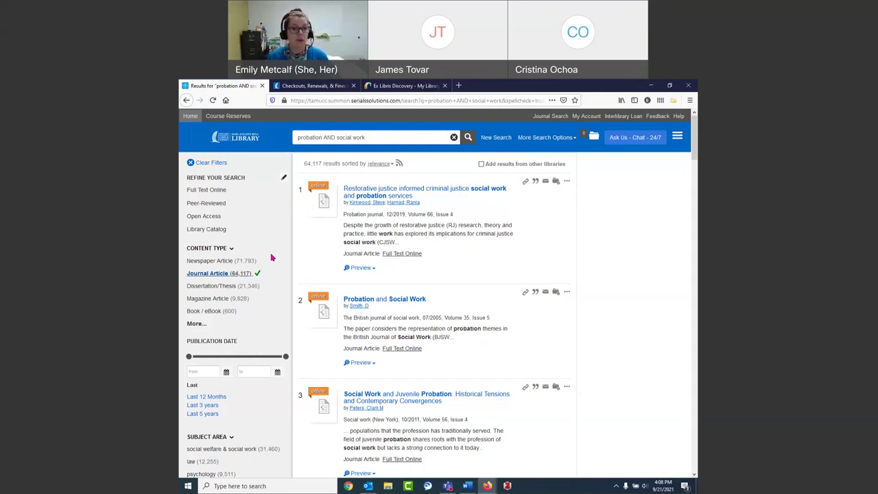
click(207, 192)
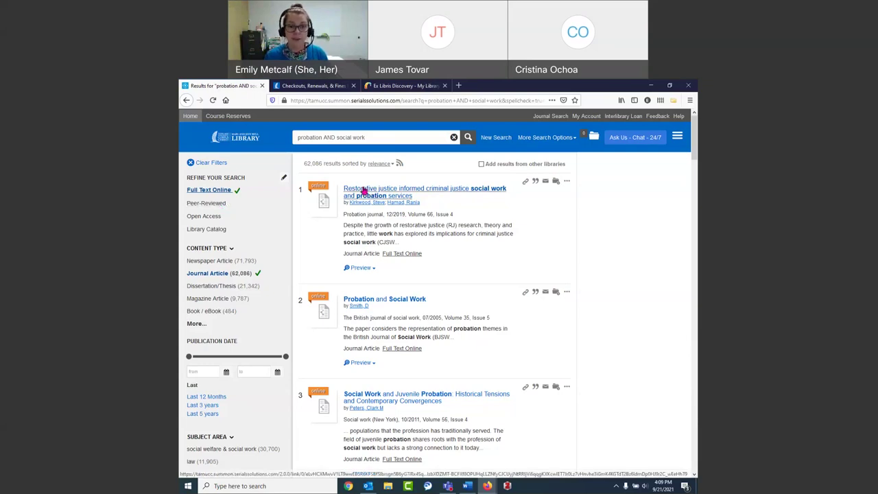
drag(357, 214, 368, 214)
click(390, 214)
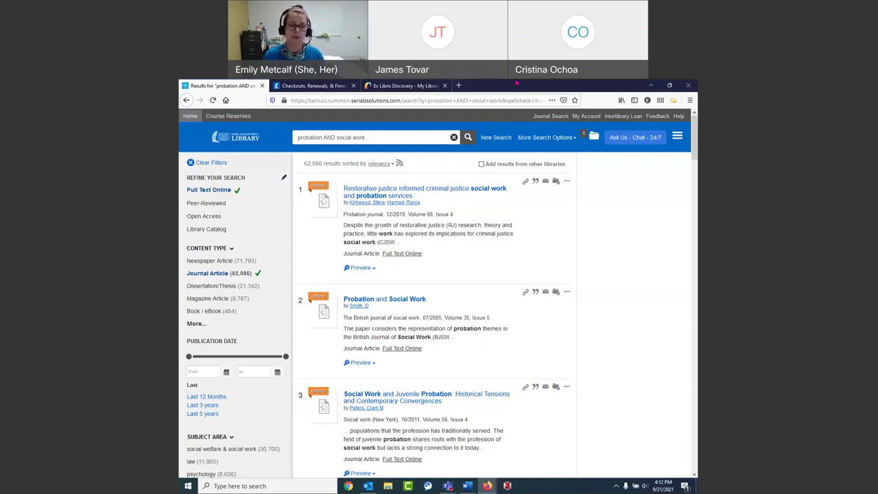
Limit the search results to peer-reviewed articles published in the last 5 years.
click(212, 204)
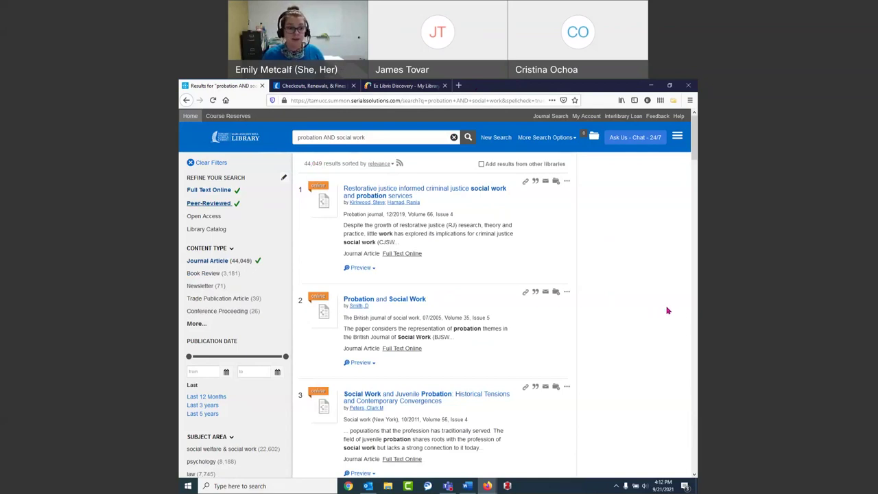
scroll(668, 309, down, 3)
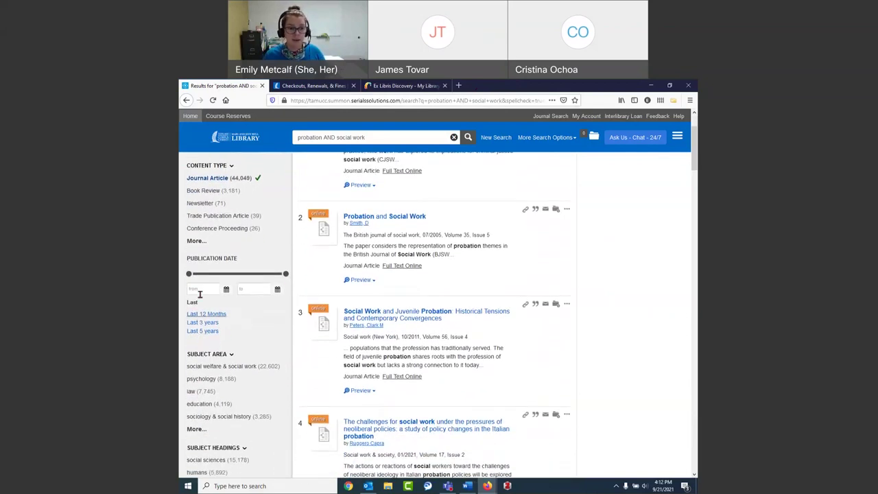
click(208, 332)
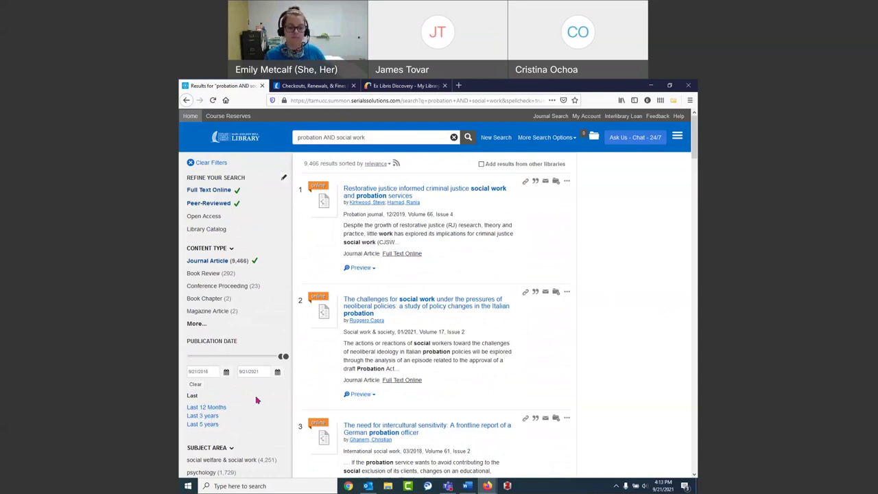
Look over the filtered results and highlight the number of results found.
scroll(281, 371, down, 1)
scroll(281, 371, down, 5)
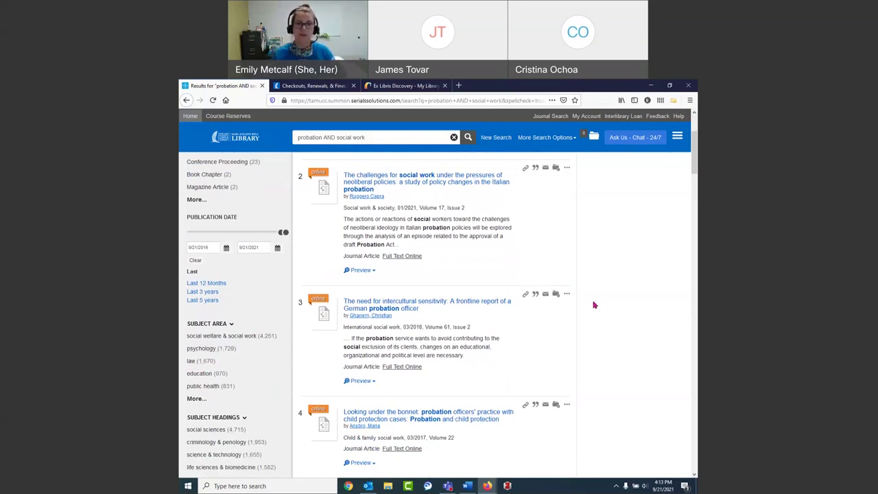
scroll(587, 300, up, 3)
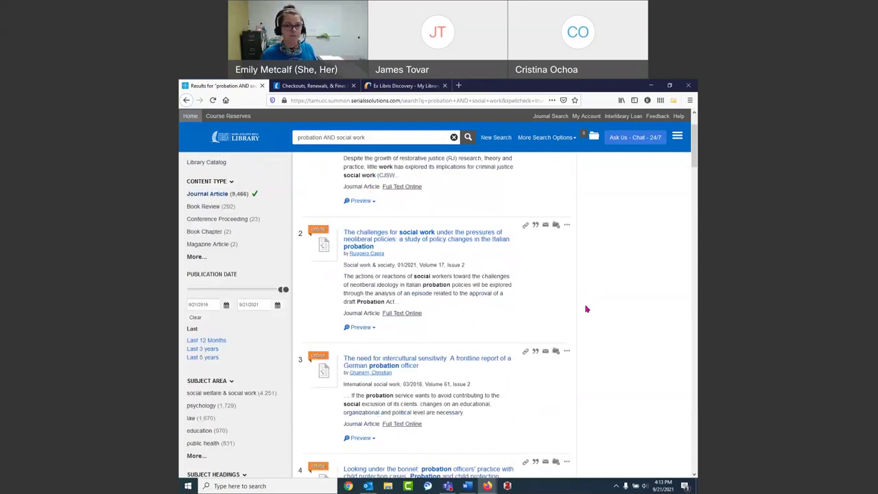
drag(320, 163, 303, 164)
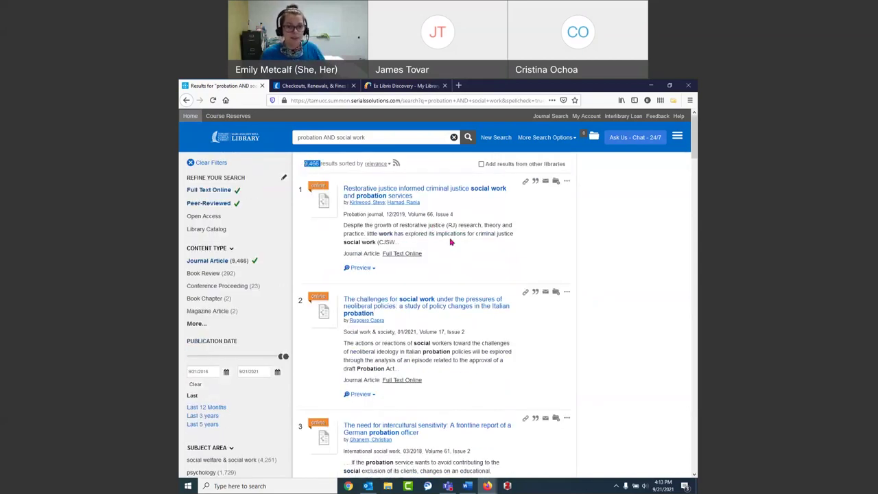
click(625, 231)
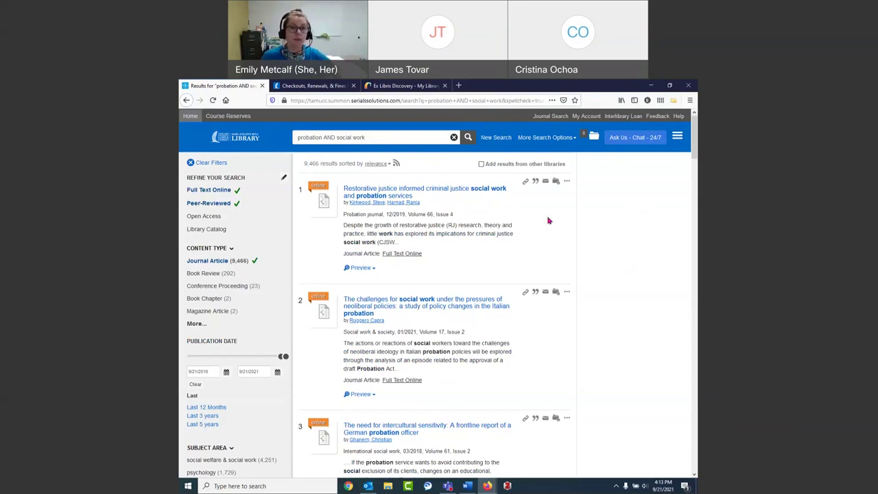
Extend the search to "probation AND social work AND Texas" and run it.
triple_click(403, 137)
click(404, 137)
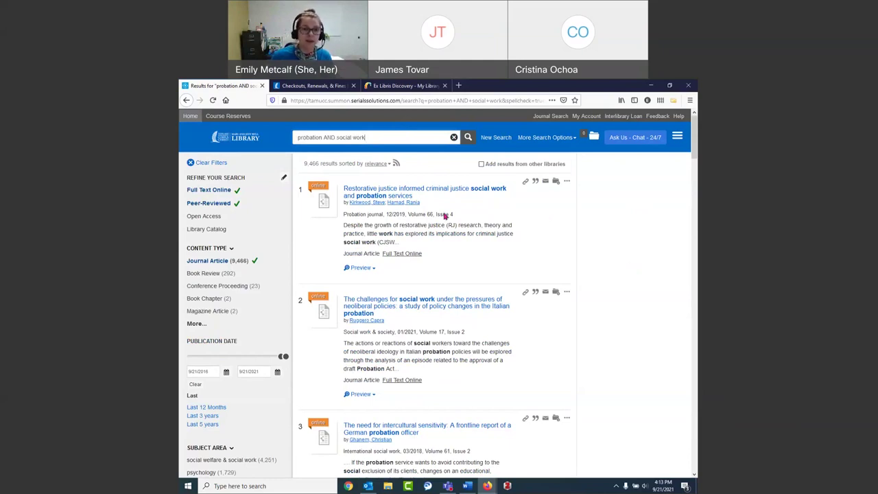
text(AND Te)
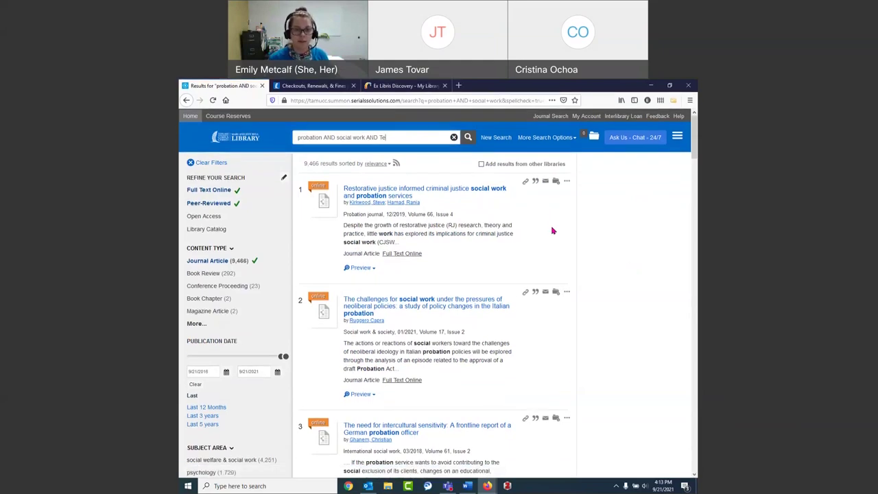
text(xas)
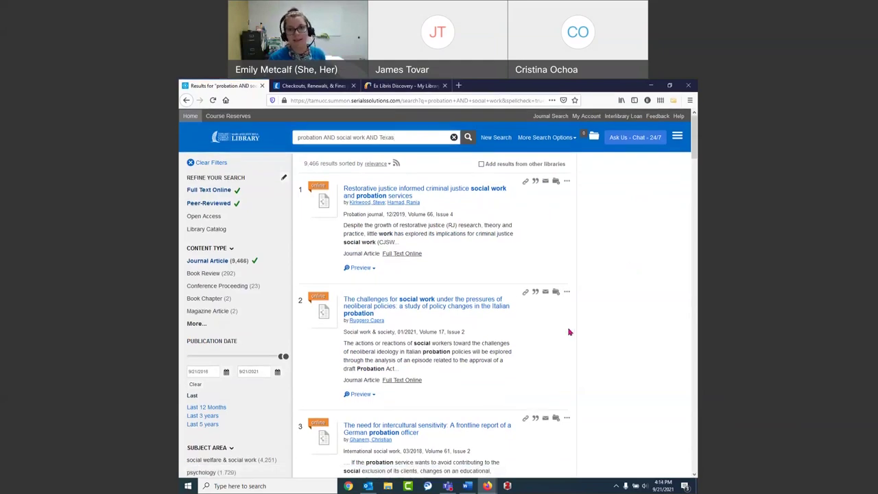
key(Return)
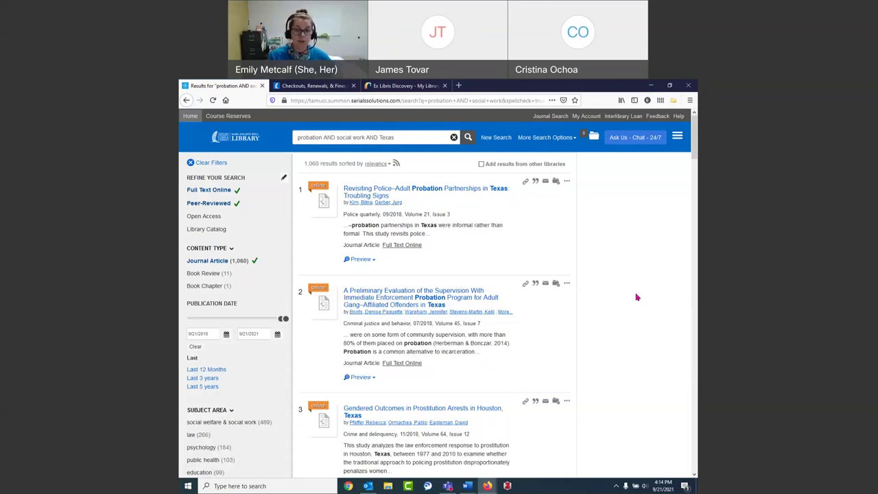
Open the journal article "Devolution, not decarceration: The limits of juvenile justice reform in Texas" from the results.
scroll(621, 318, down, 2)
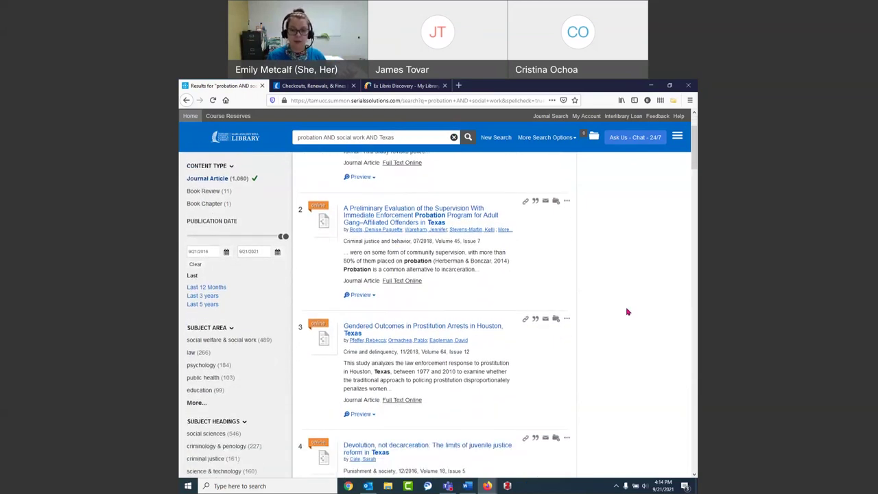
scroll(629, 310, down, 1)
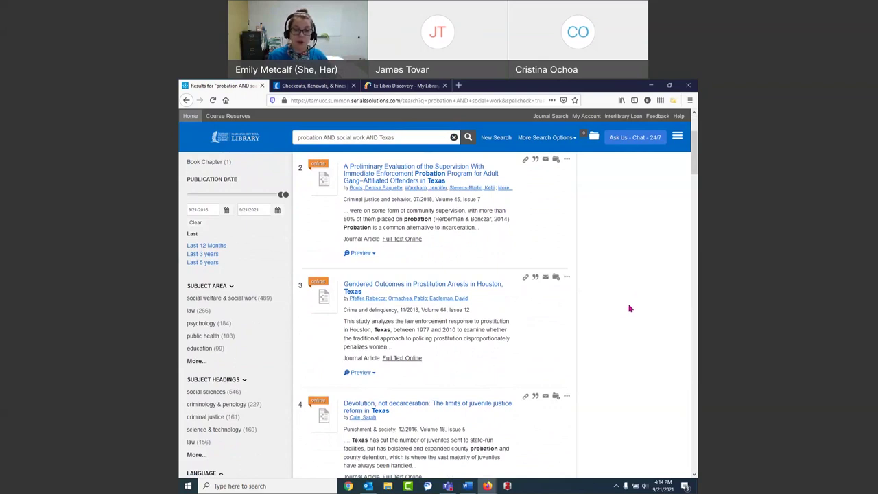
scroll(607, 306, down, 3)
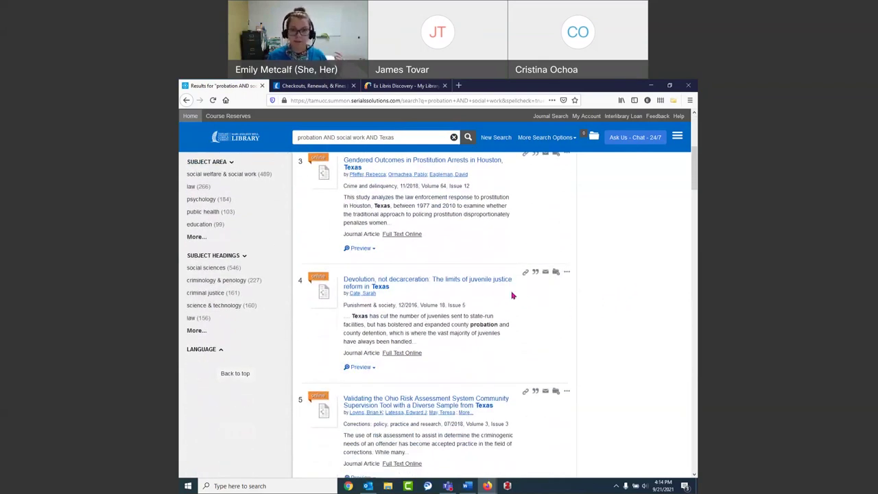
click(450, 283)
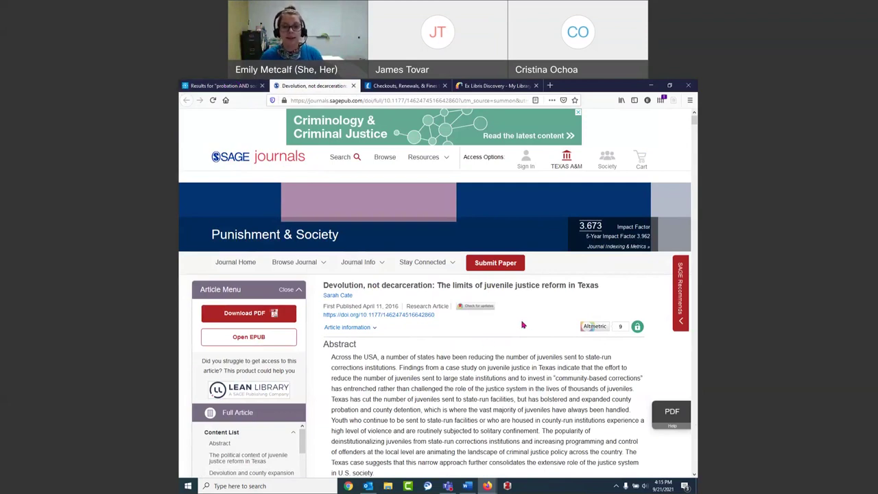
Highlight the article's whole abstract, then clear the highlight.
scroll(526, 308, down, 2)
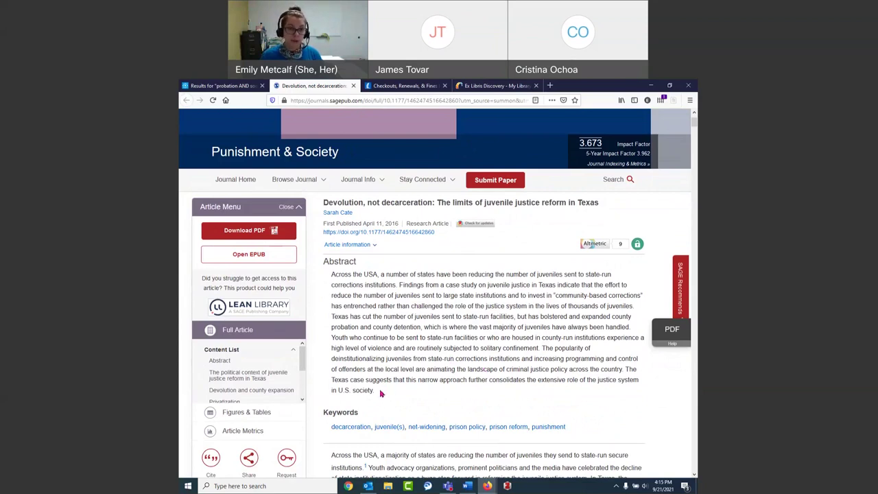
drag(381, 394, 328, 271)
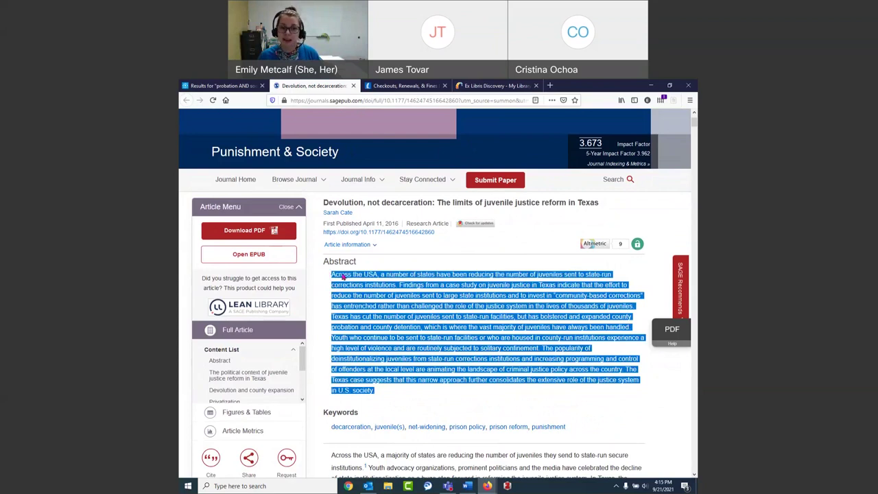
click(426, 390)
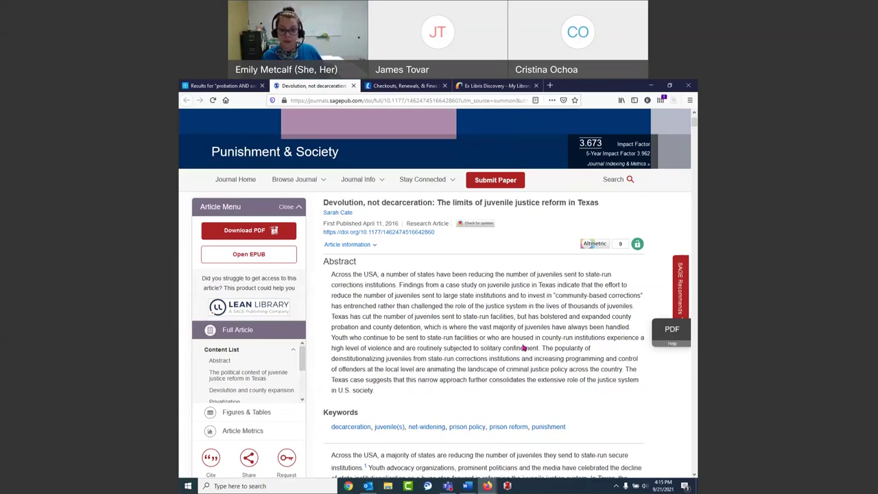
Look through the article's full text, point out its PDF download option and return to the abstract.
scroll(516, 305, down, 2)
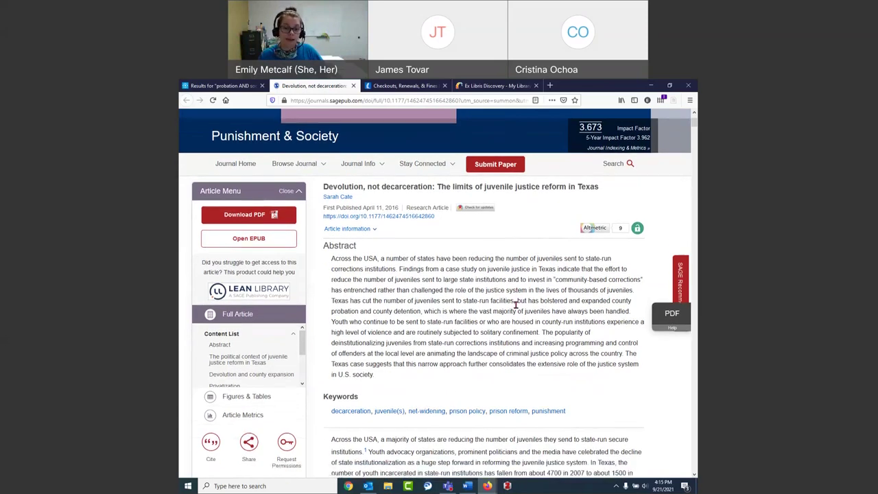
scroll(515, 306, down, 3)
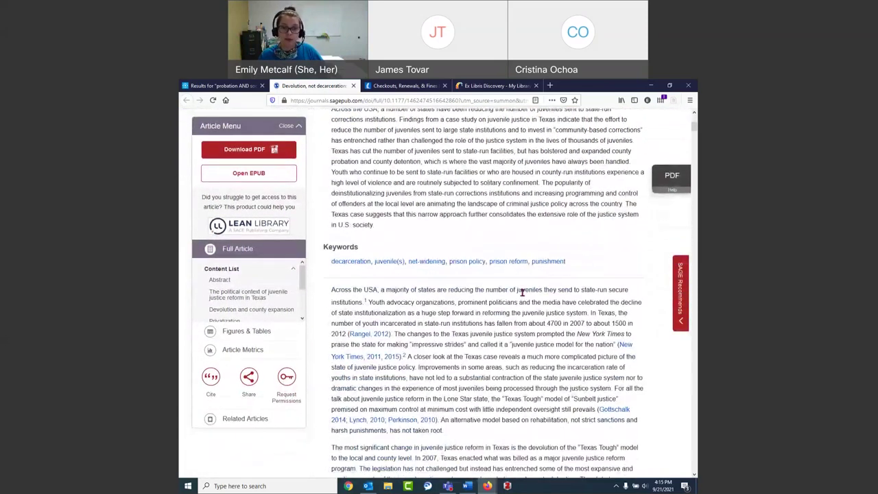
scroll(521, 292, down, 2)
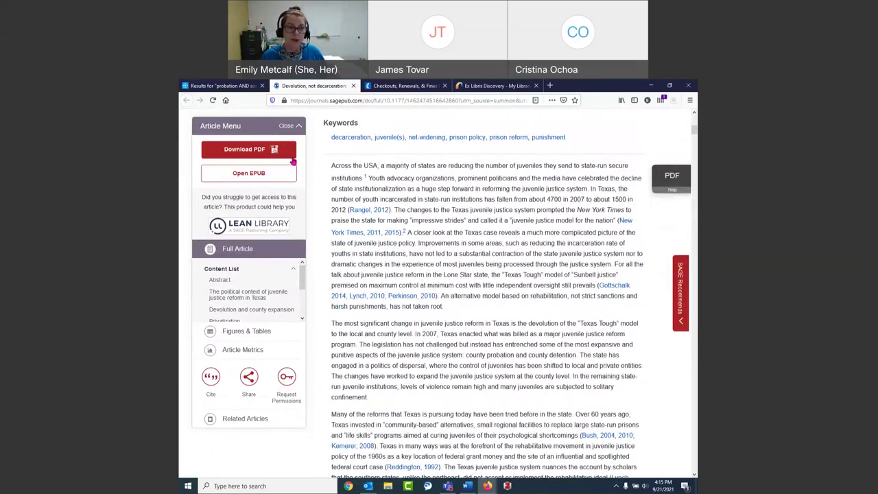
click(279, 146)
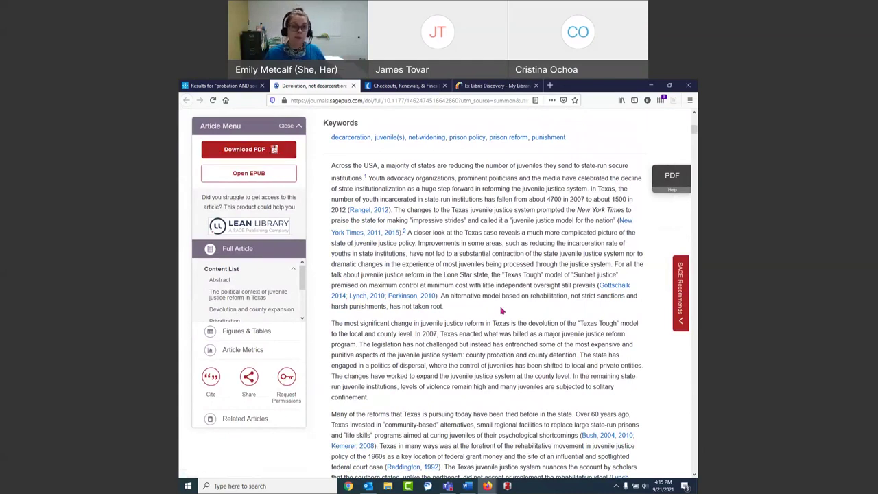
scroll(517, 296, up, 5)
scroll(518, 295, up, 2)
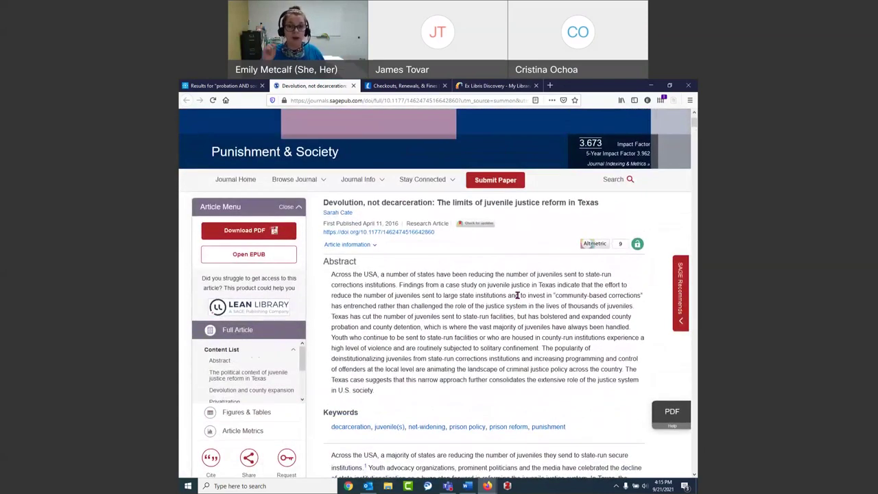
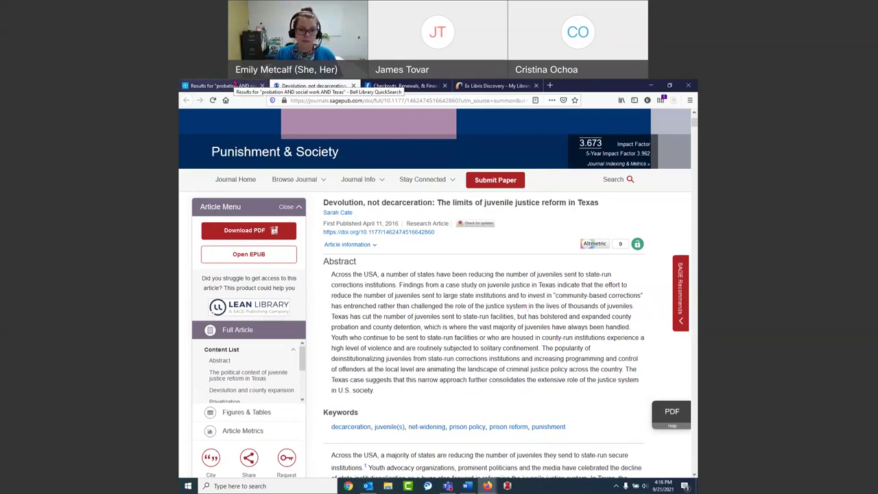
Return to the search results and generate an APA 7th Edition citation for the article on juvenile justice reform in Texas.
click(235, 83)
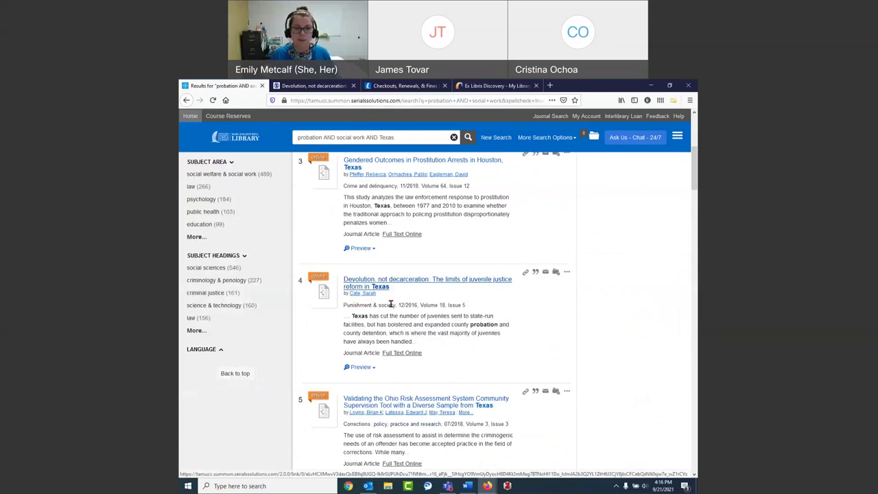
click(536, 274)
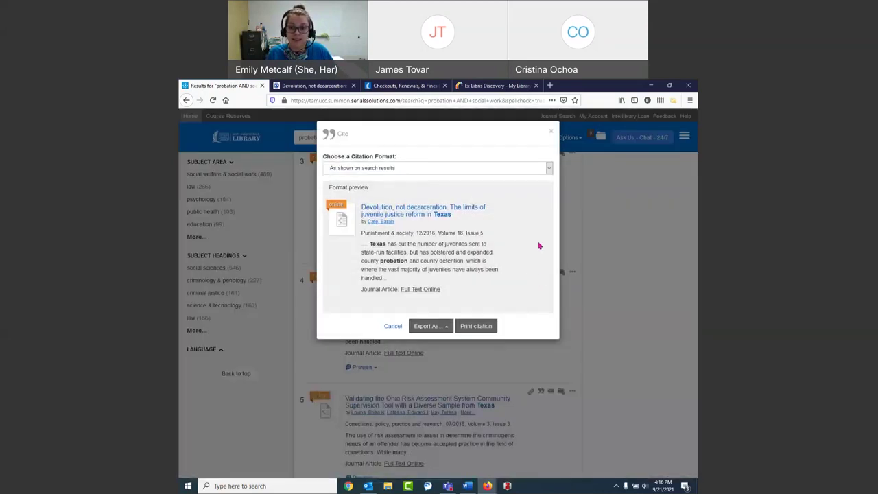
click(552, 134)
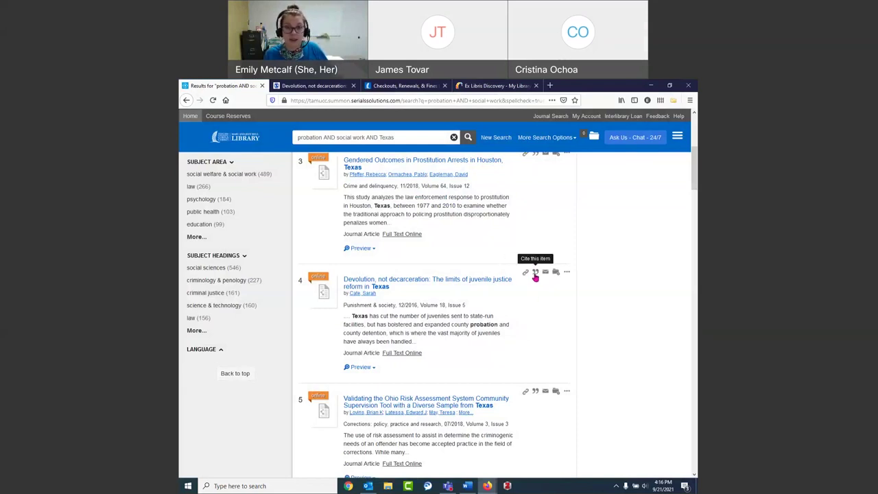
click(535, 275)
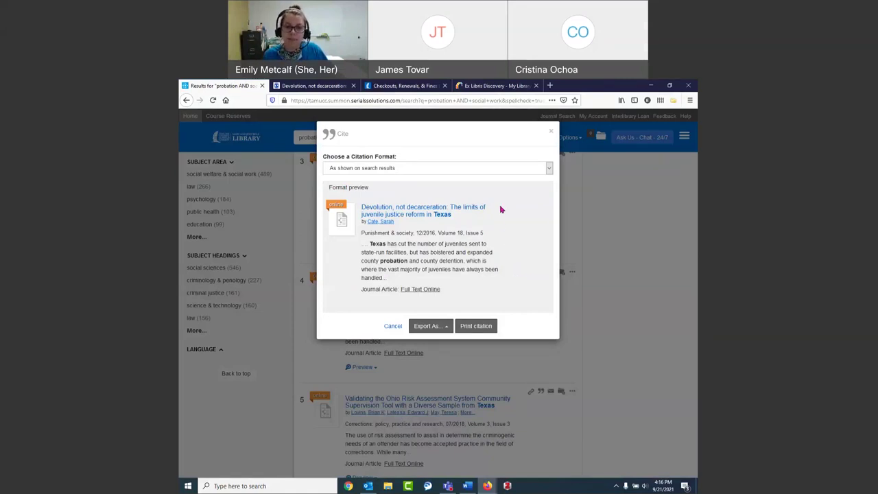
click(549, 168)
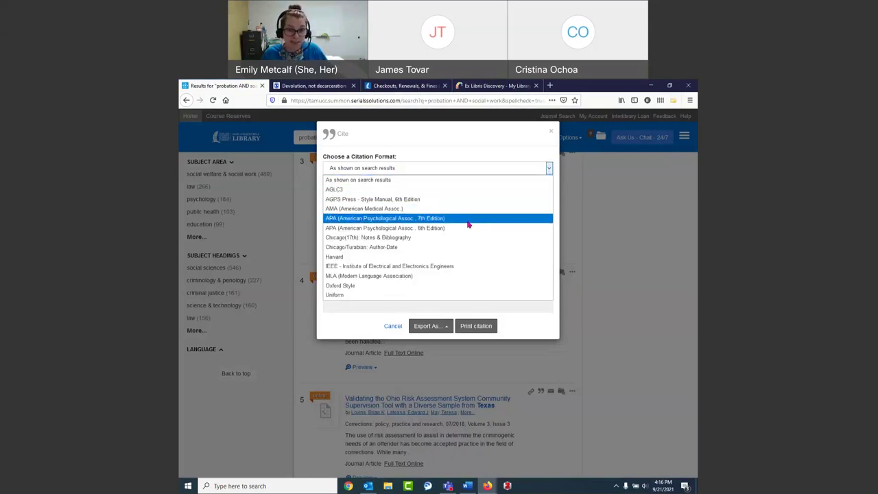
click(358, 220)
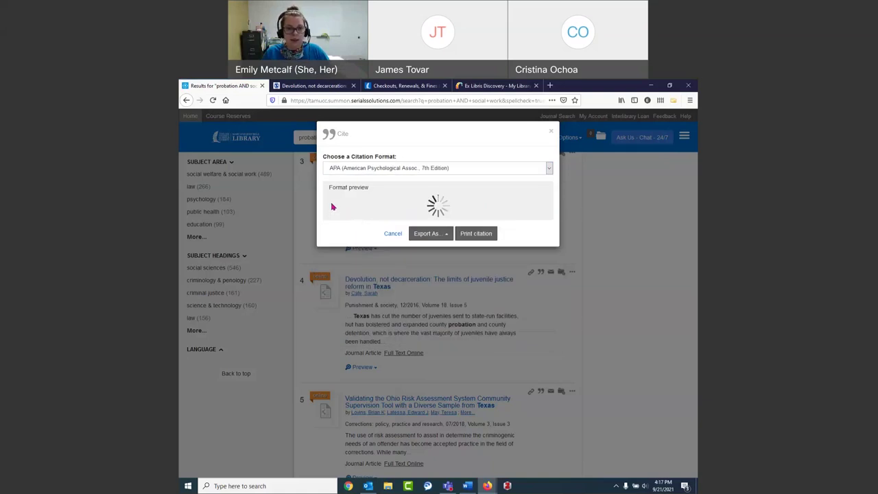
Highlight the complete APA citation in the format preview and close the citation dialog.
drag(328, 199, 405, 220)
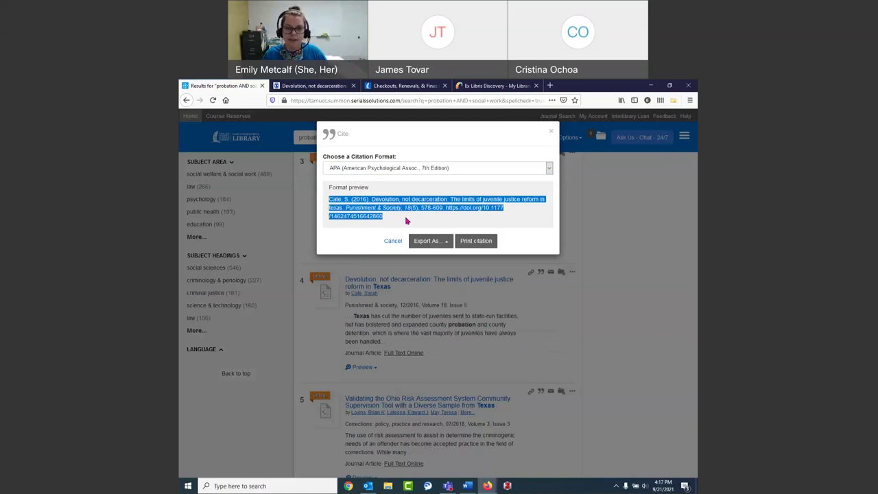
click(407, 221)
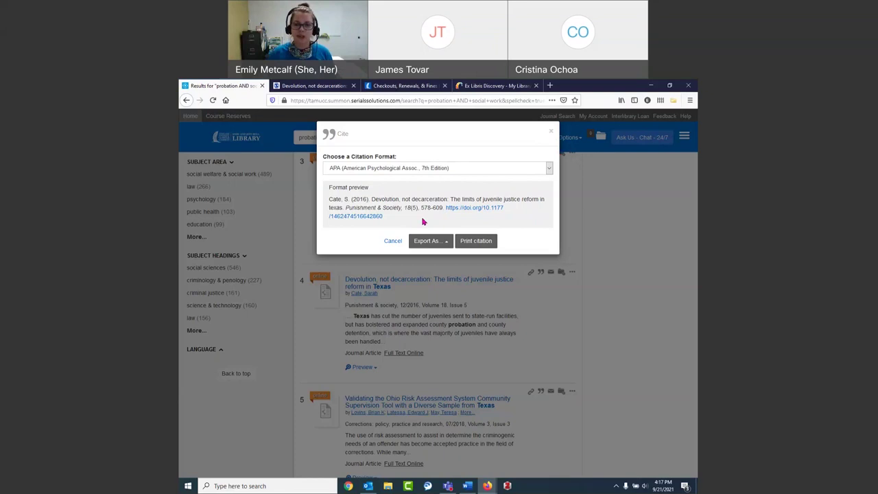
drag(384, 217, 322, 202)
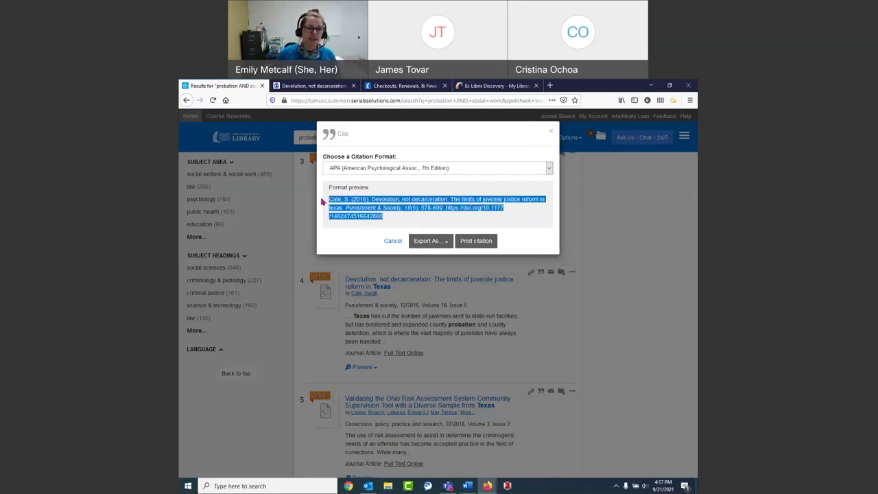
click(405, 216)
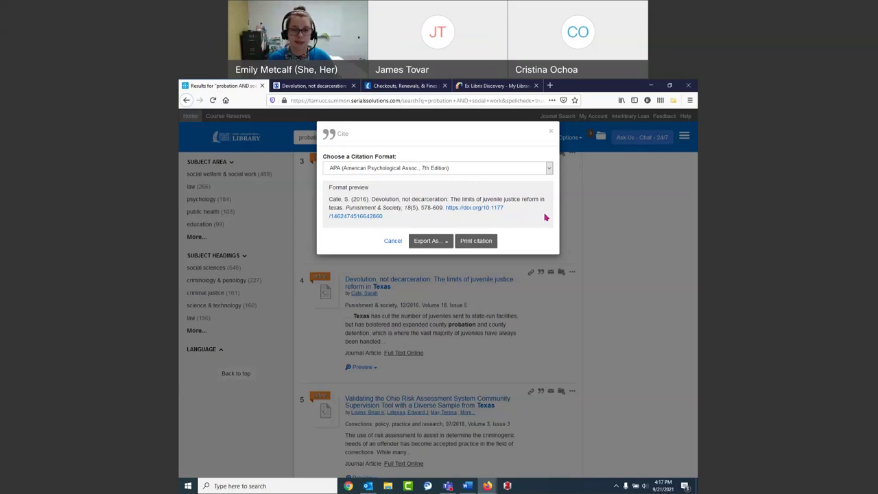
click(550, 134)
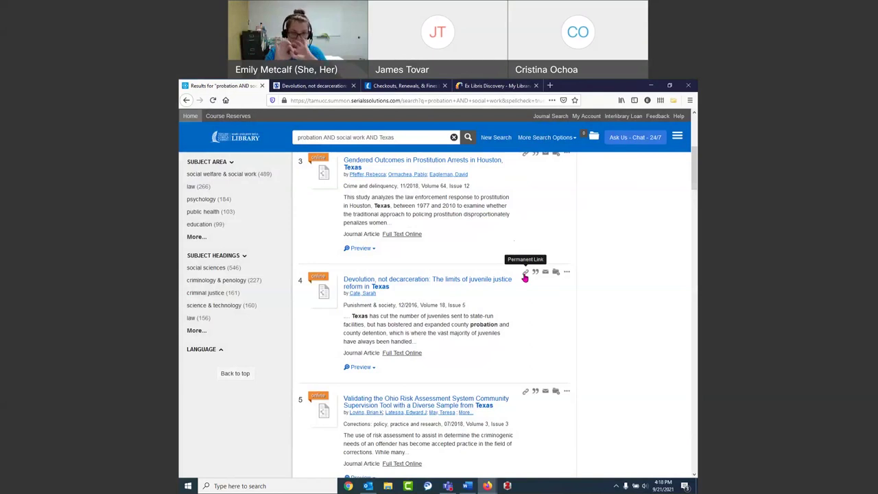
Get the permanent link for the juvenile justice reform in Texas article and open it in a new browser tab.
click(525, 275)
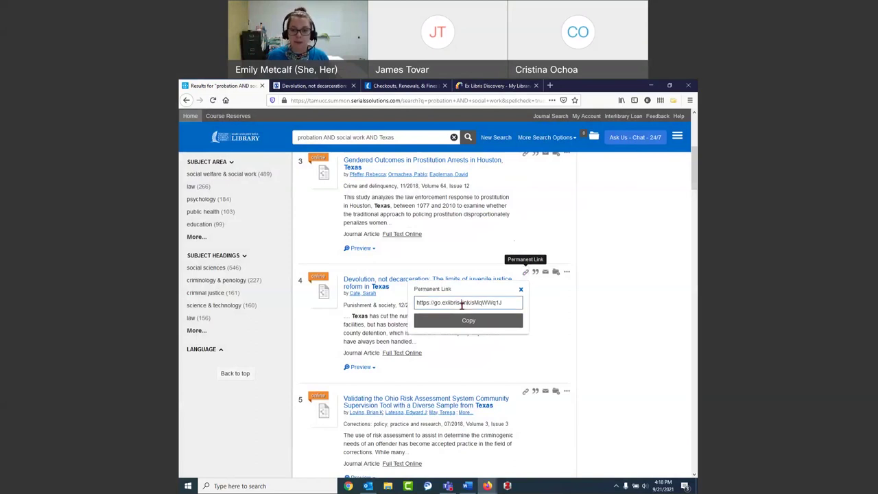
click(460, 304)
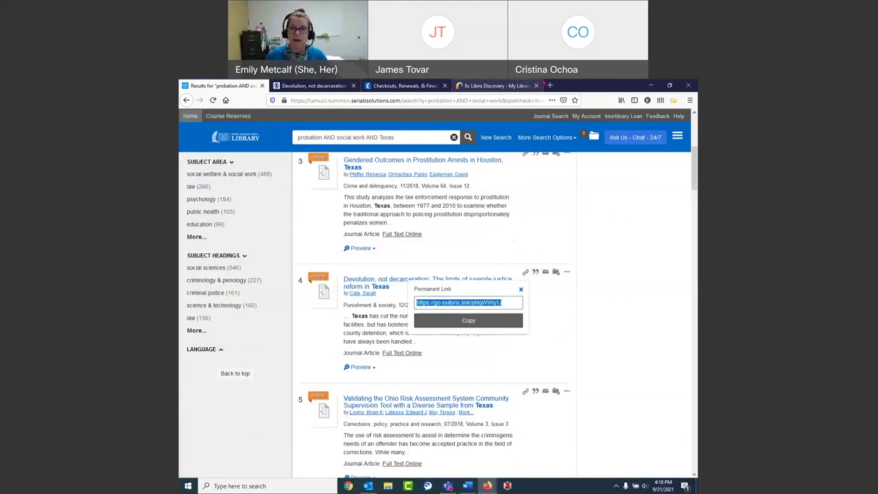
click(550, 84)
key(ctrl+v)
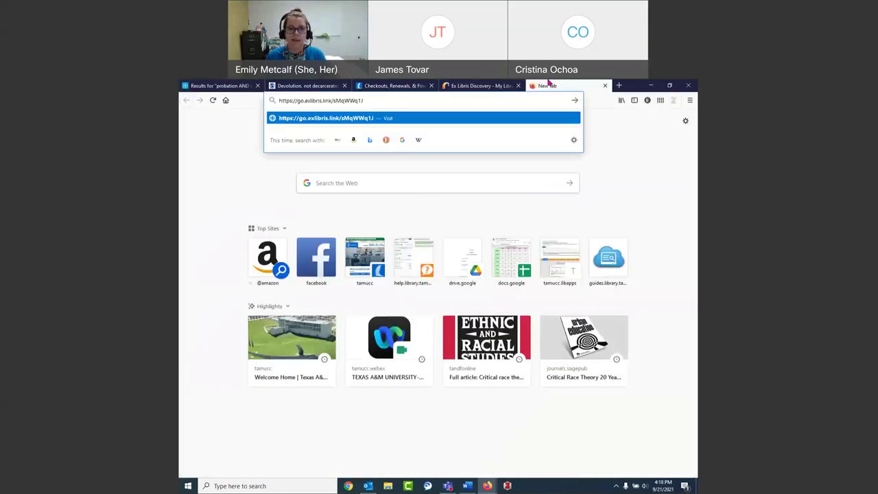
key(Return)
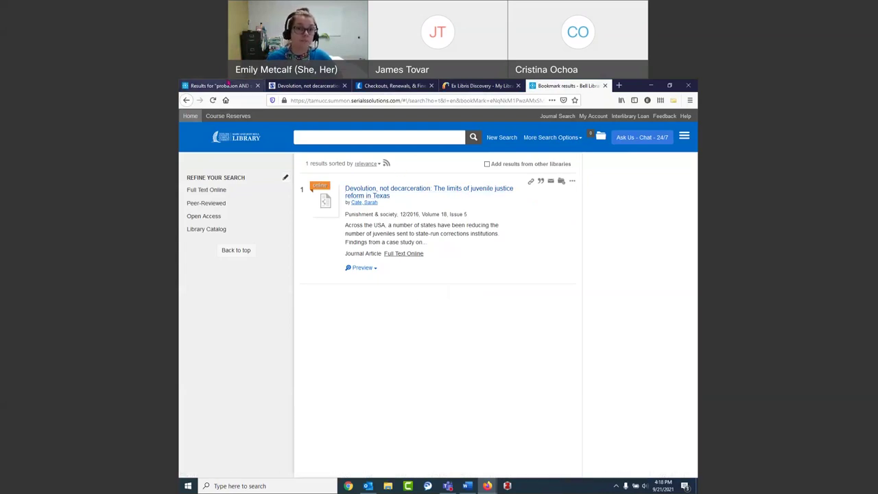
Return to the search results, copy the article's permanent link again and close the link box.
click(227, 85)
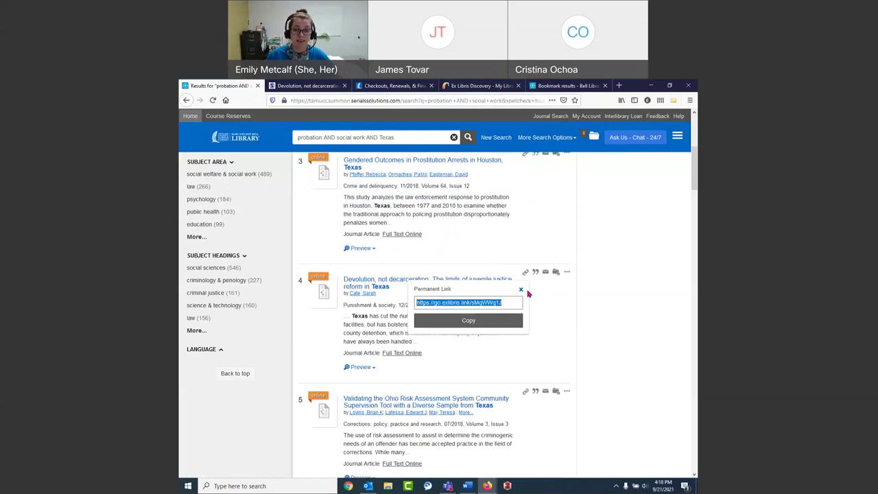
click(497, 305)
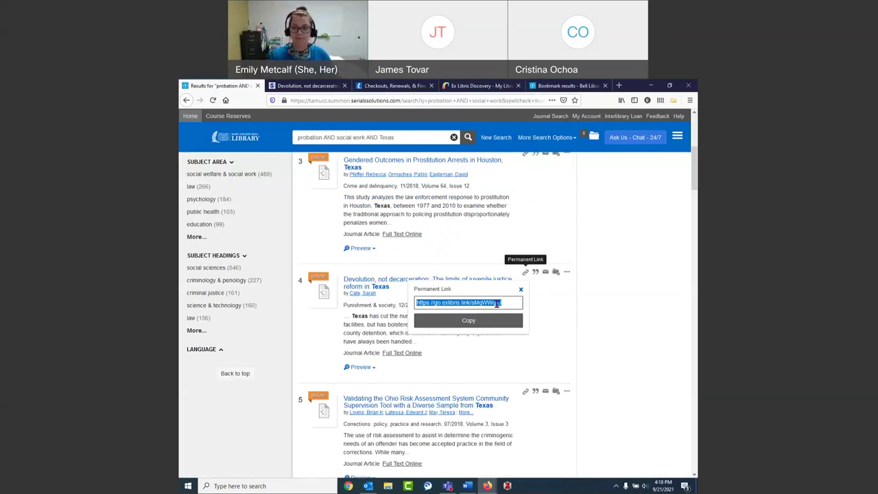
key(ctrl+c)
key(Escape)
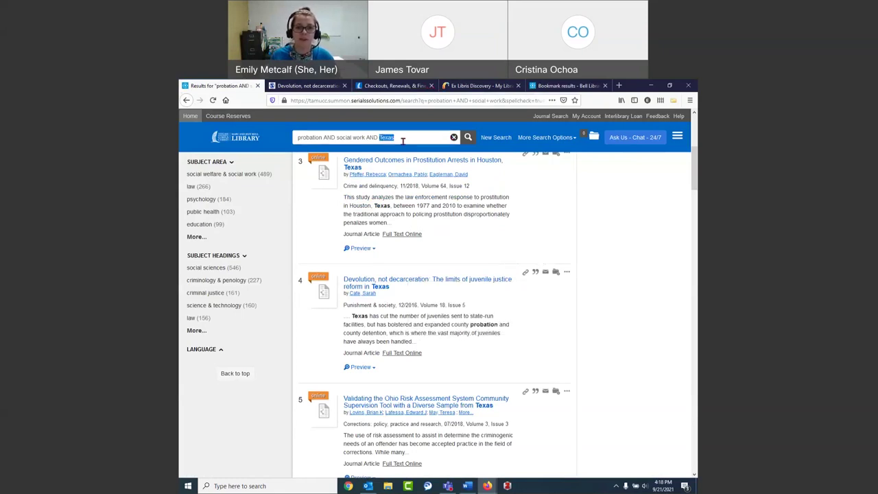
triple_click(404, 139)
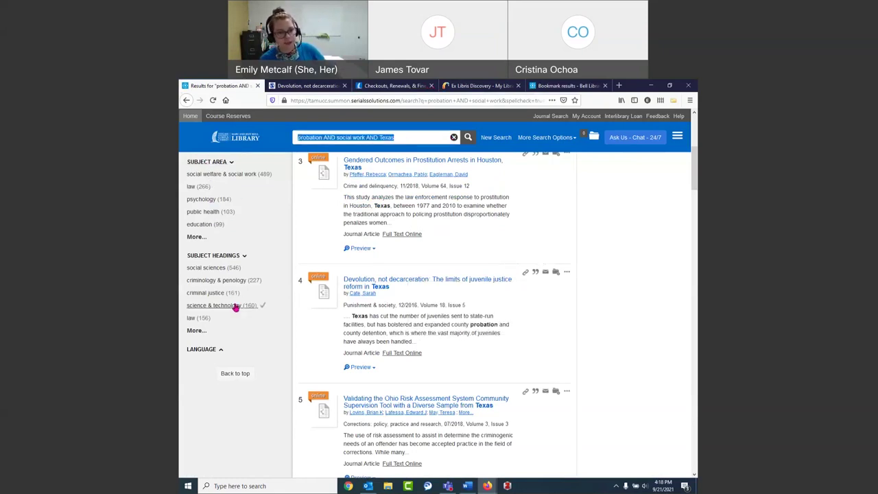
click(619, 326)
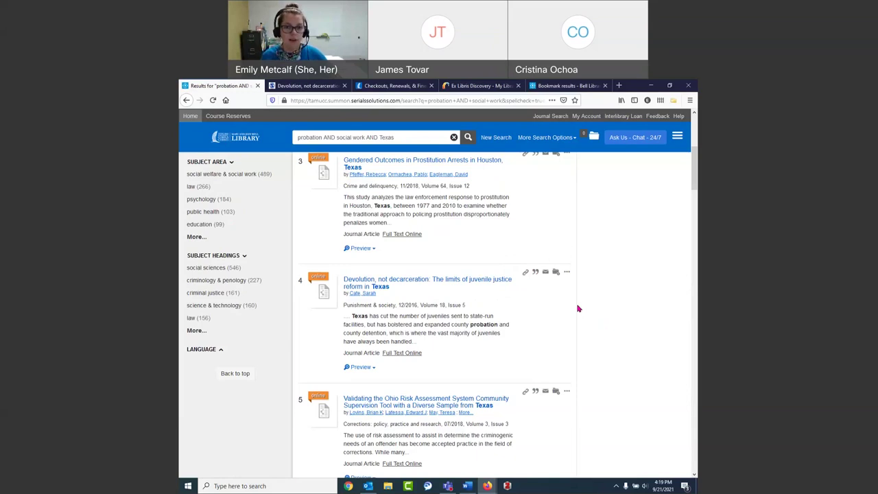
Open the articles on prostitution arrests in Houston and on validating the Ohio Risk Assessment System from the search results.
click(474, 167)
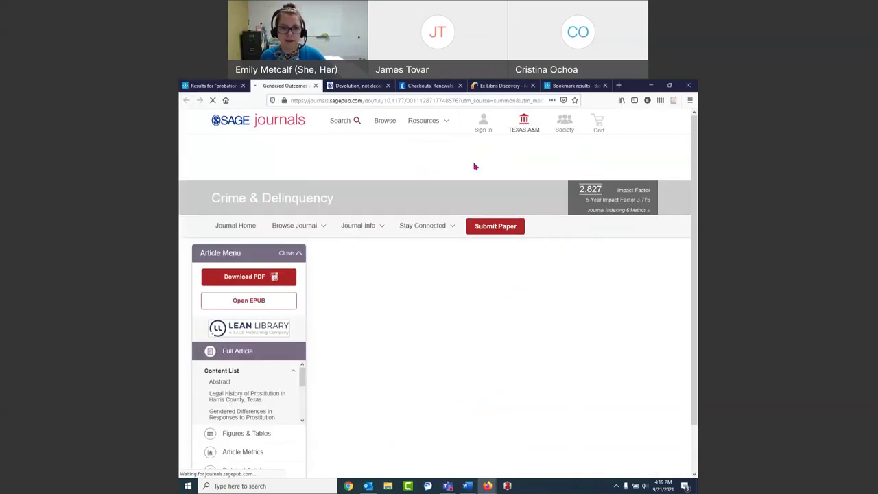
click(201, 85)
click(403, 405)
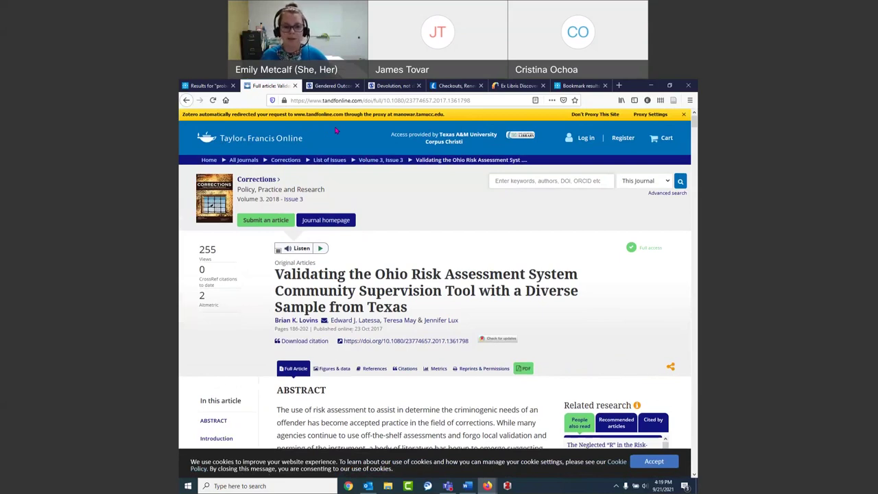
Look through the Ohio Risk Assessment System article's abstract and introduction, ending back at the abstract.
scroll(420, 175, down, 2)
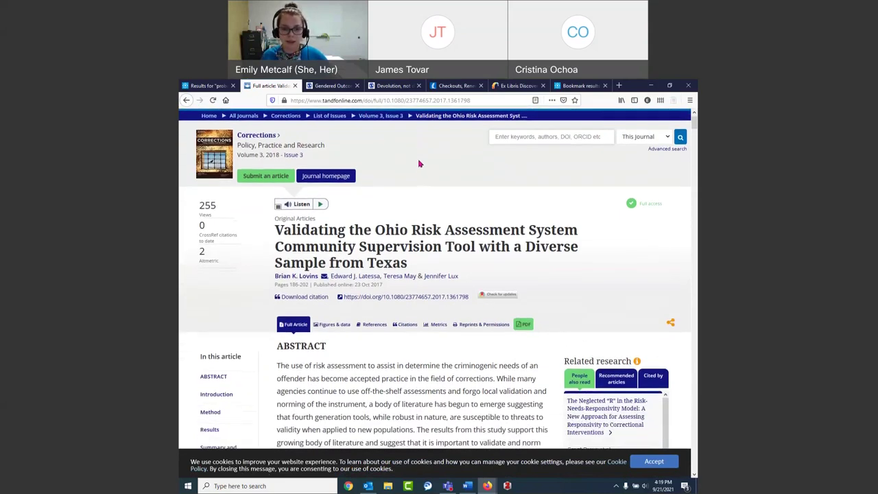
scroll(421, 164, down, 4)
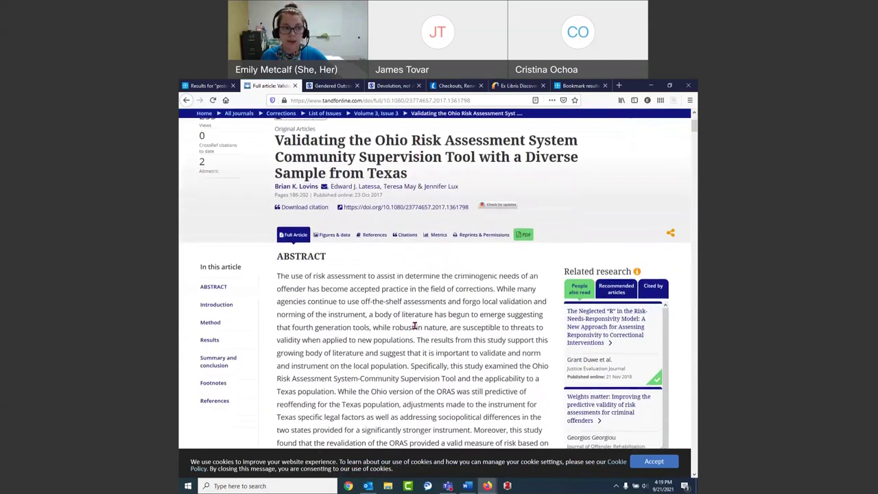
scroll(415, 327, down, 10)
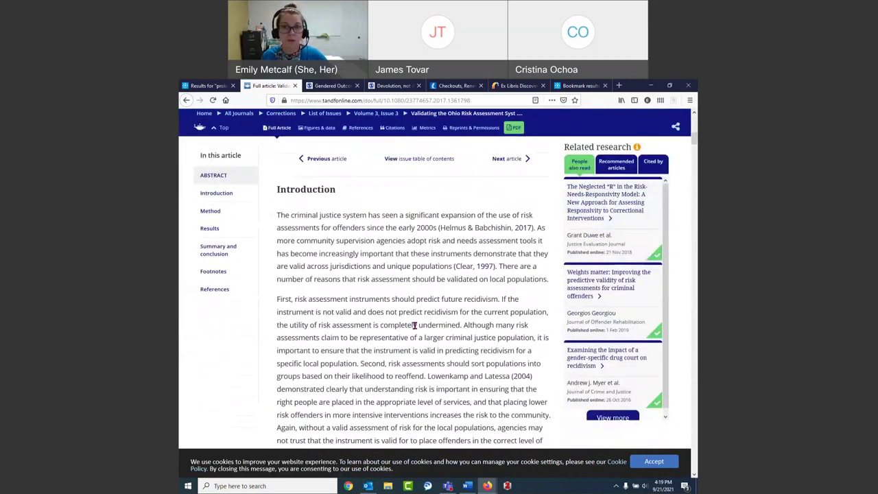
scroll(414, 325, up, 6)
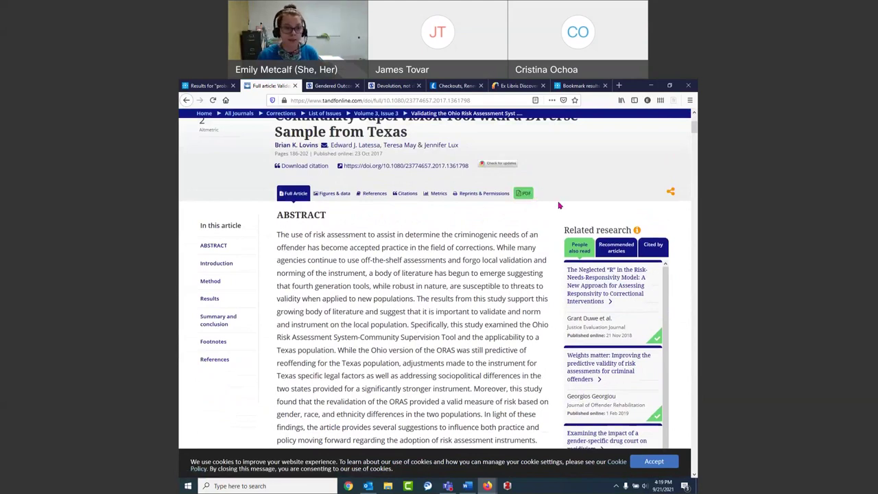
Return to the search results and highlight the combined terms and the AND operator in the search query.
click(203, 86)
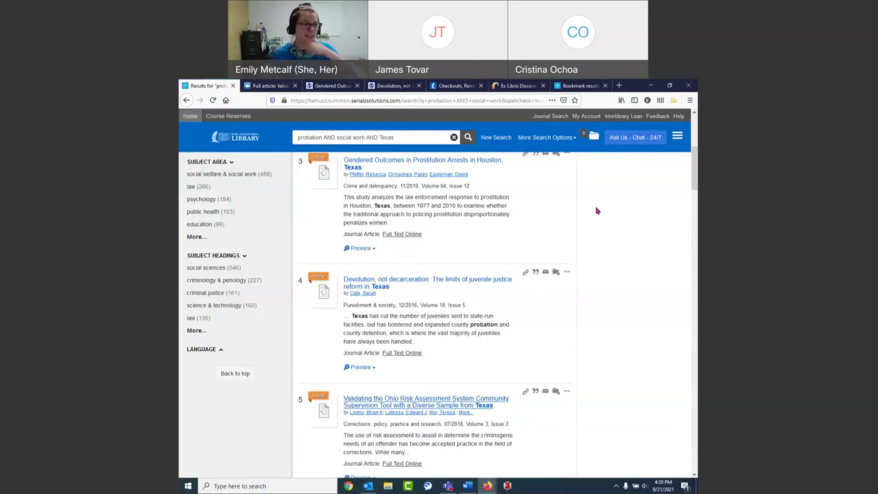
click(420, 137)
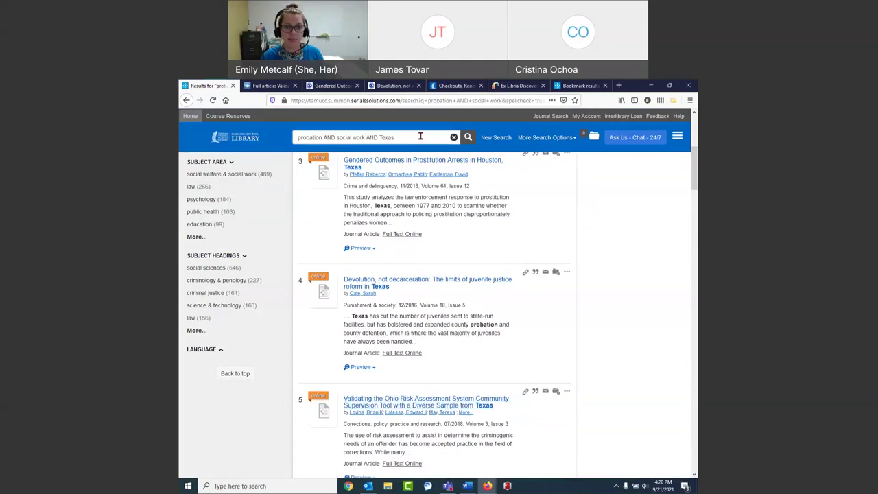
drag(419, 137, 321, 137)
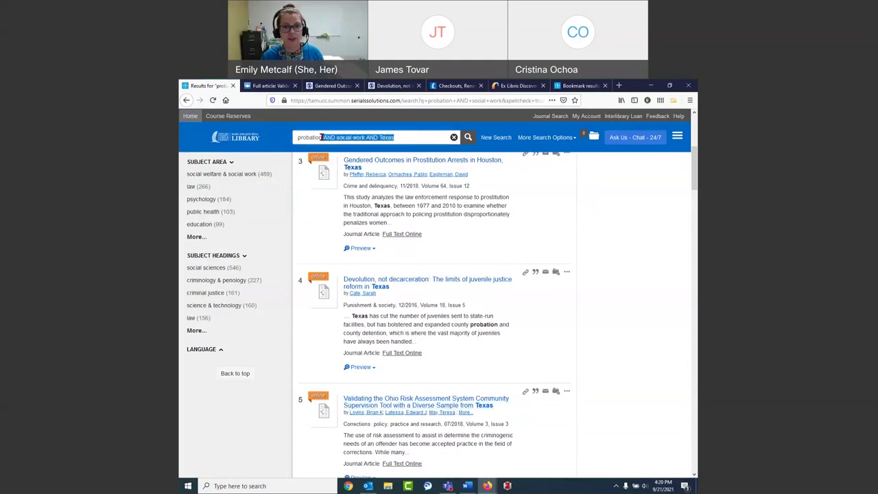
click(419, 135)
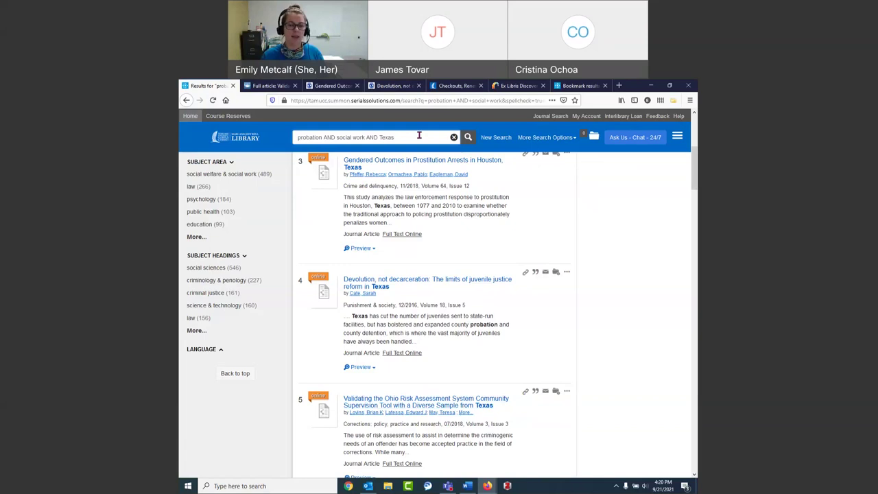
double_click(372, 137)
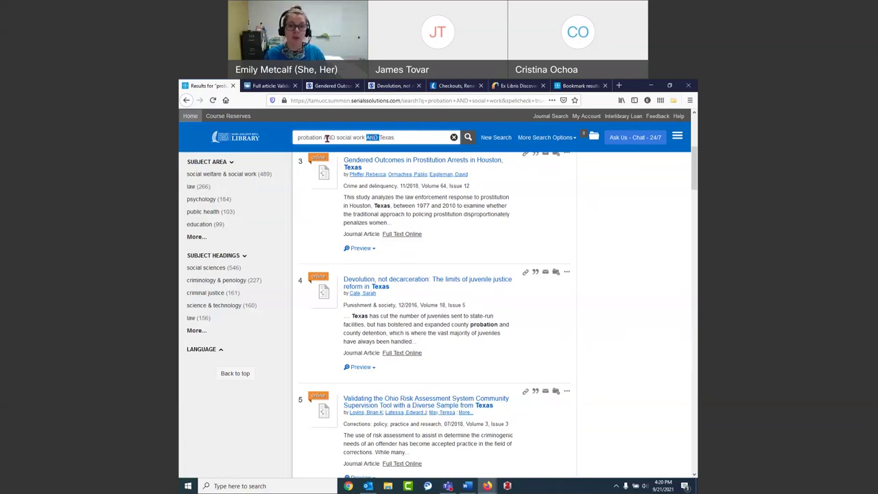
Expand the query to "probation AND social work AND (Texas OR Oklahoma)" and run the search.
click(428, 135)
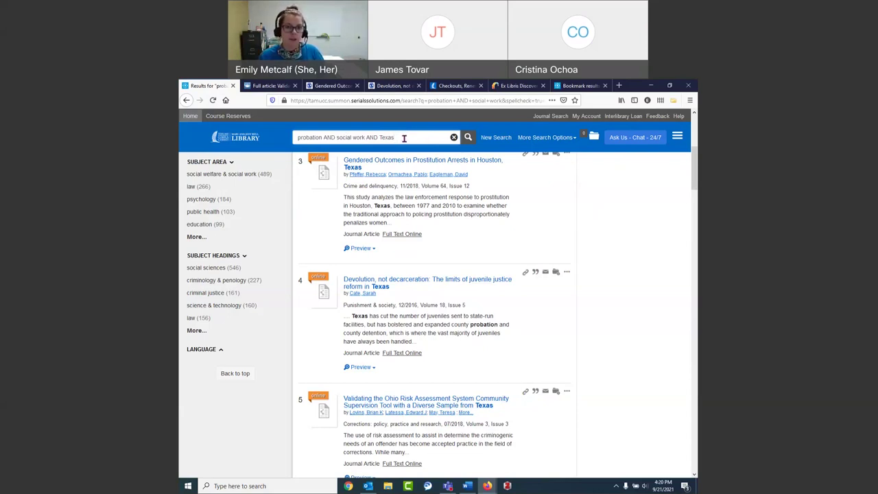
text(OR)
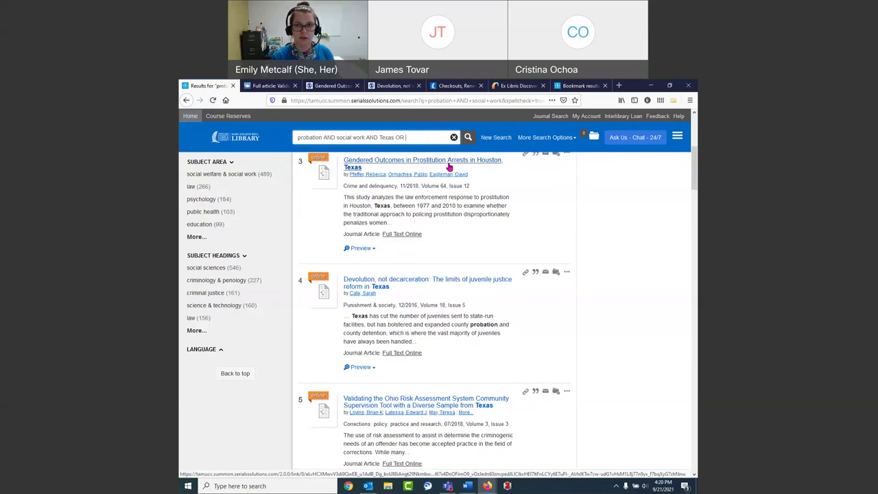
text( Oklahoma)
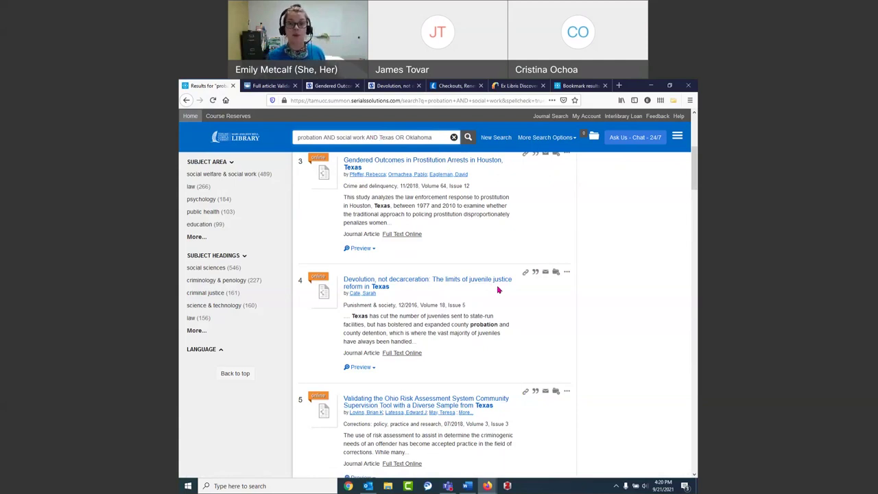
text(()
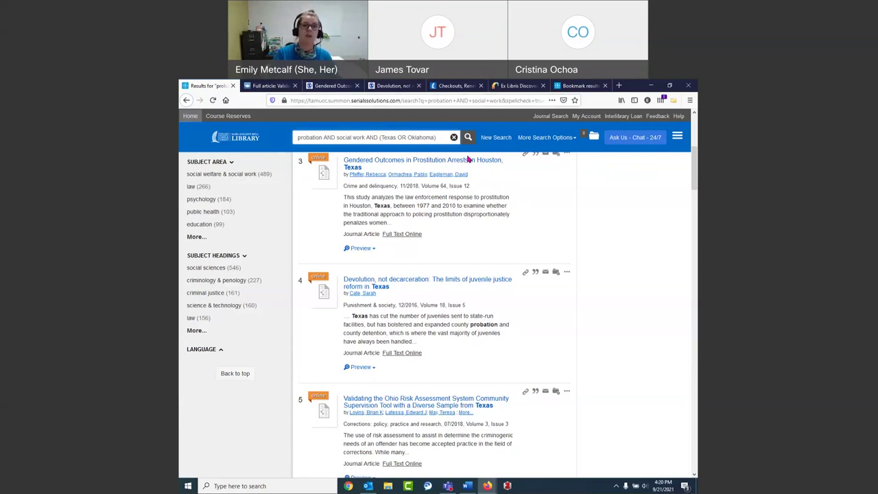
key(Return)
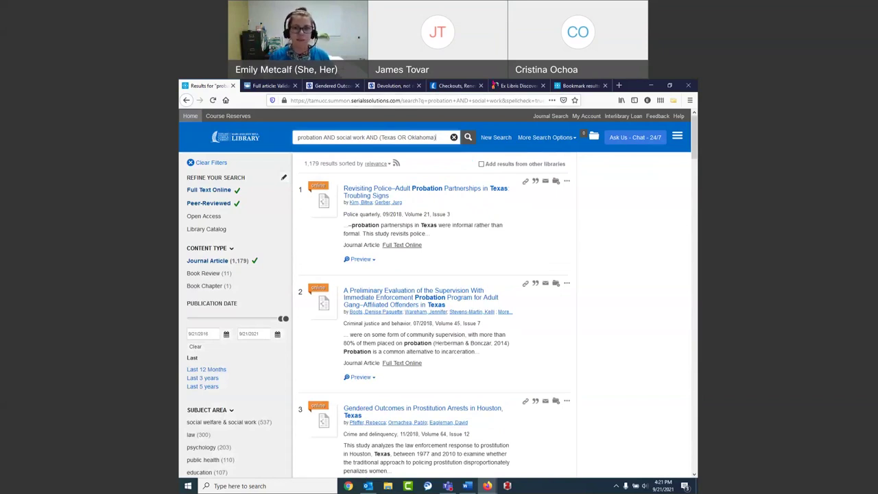
triple_click(434, 138)
click(435, 138)
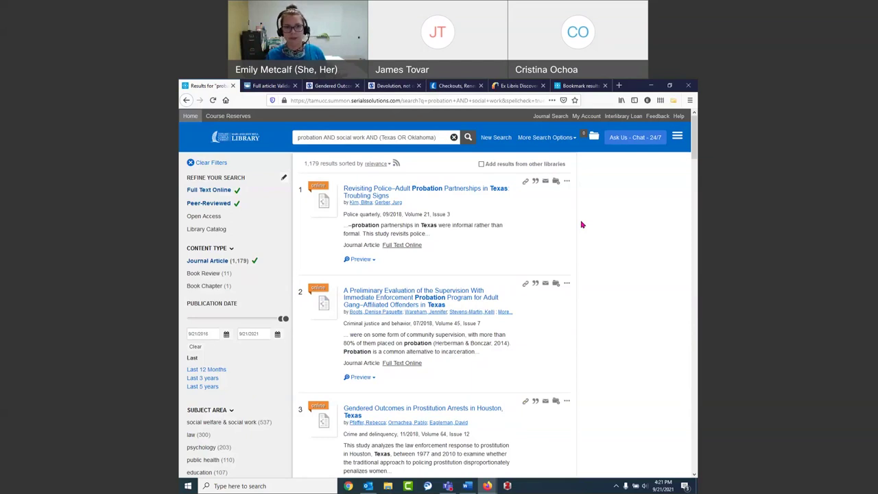
Go to the Mary and Jeff Bell Library home page and open its Research Guides.
click(229, 142)
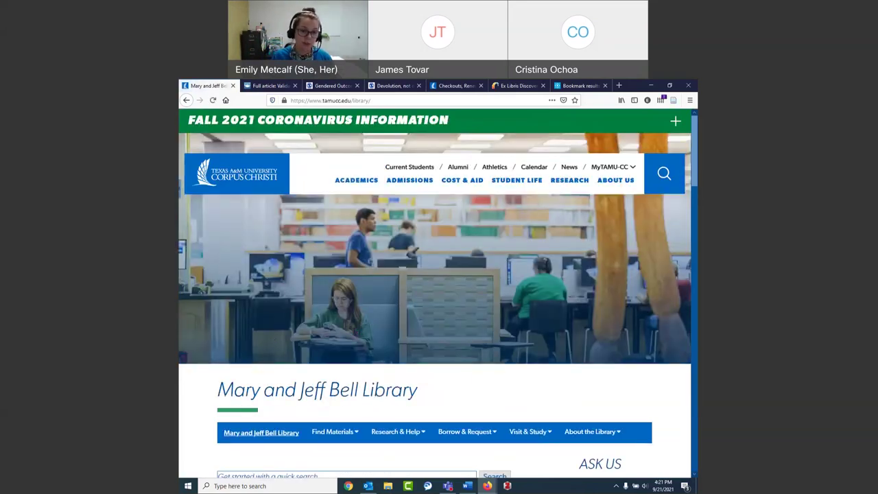
scroll(204, 379, down, 2)
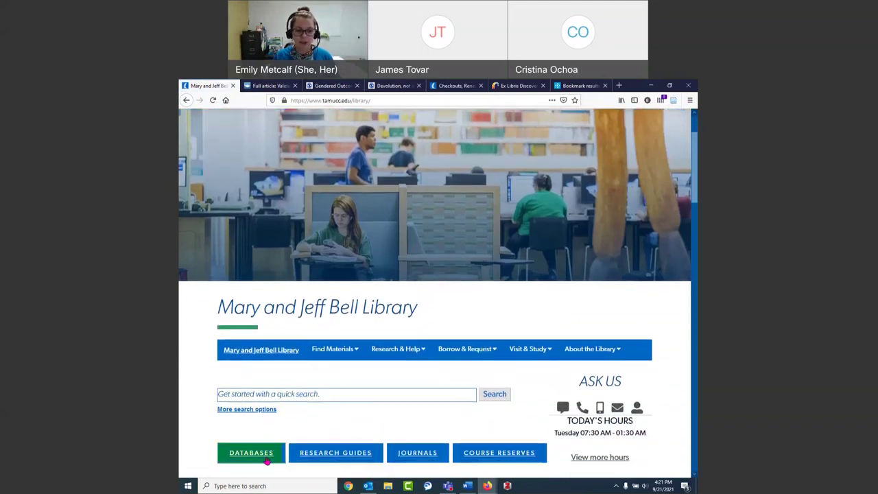
scroll(353, 404, down, 3)
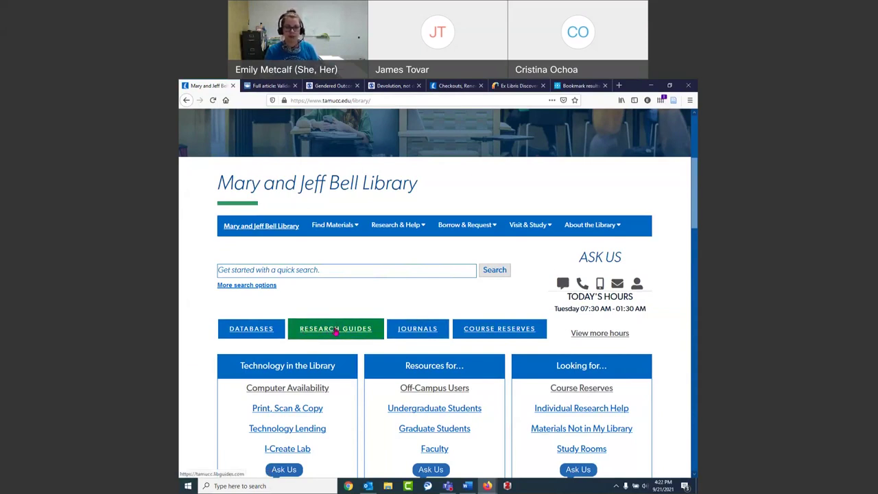
click(335, 330)
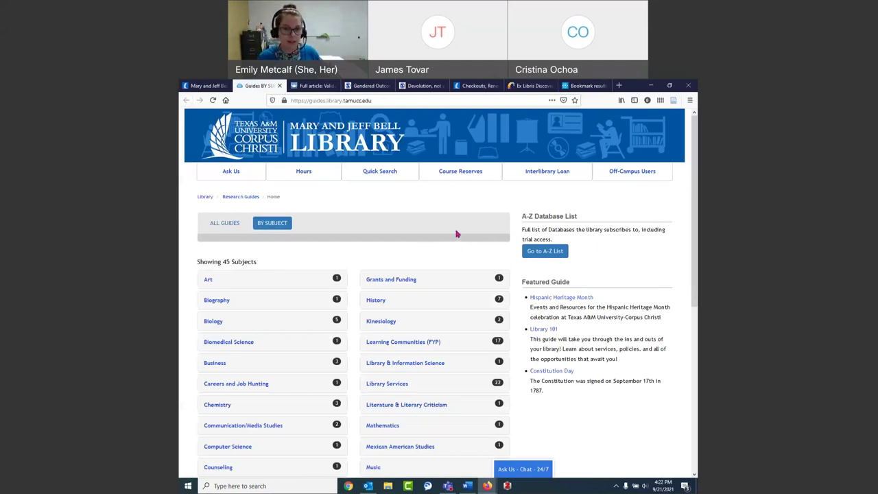
Open the Nursing Research Guide under Nursing and Health Sciences and look over its quick resources and librarian contact section.
scroll(457, 234, down, 5)
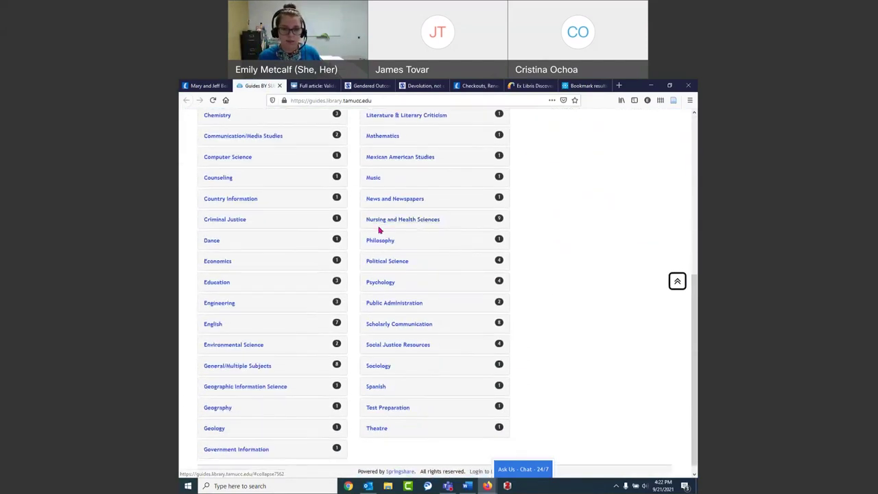
click(397, 219)
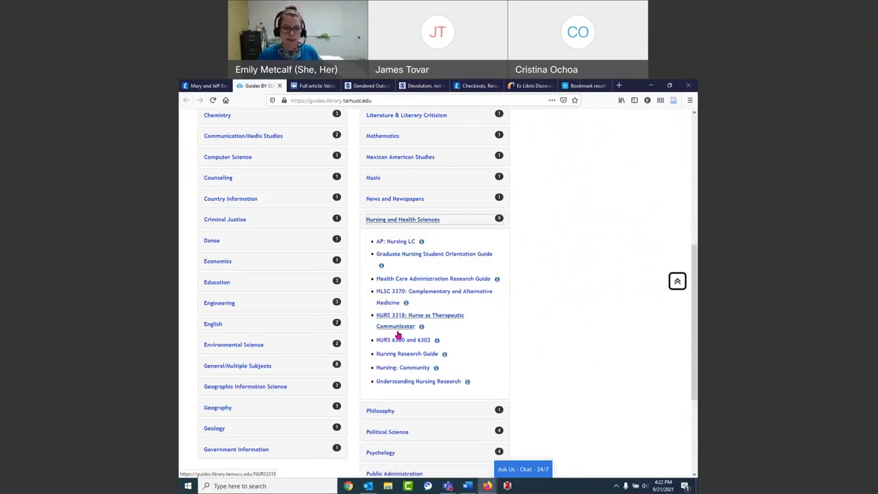
click(391, 355)
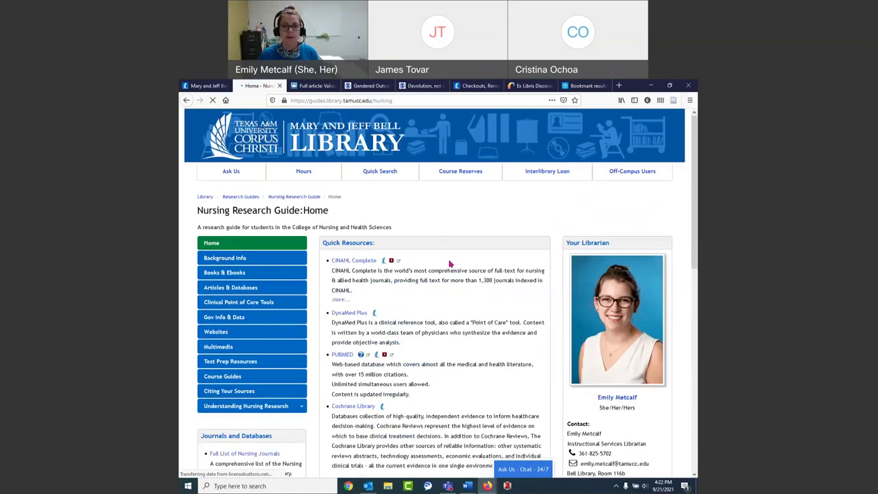
scroll(583, 323, down, 1)
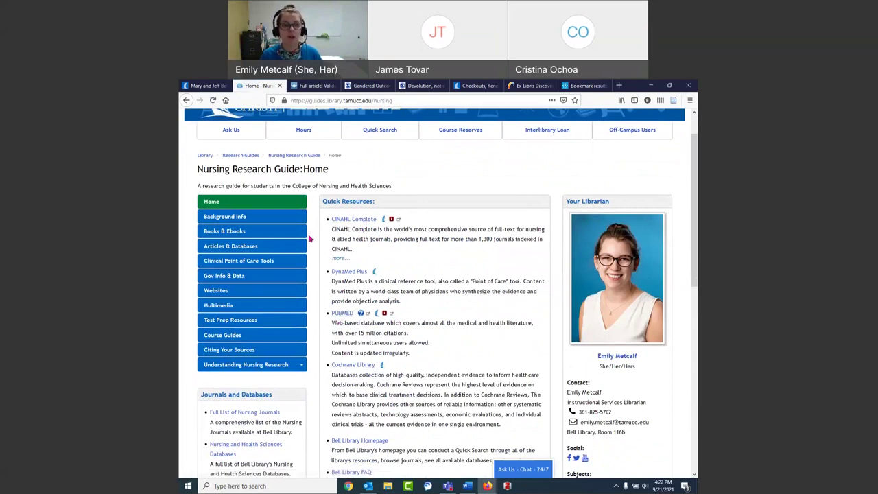
scroll(309, 238, down, 1)
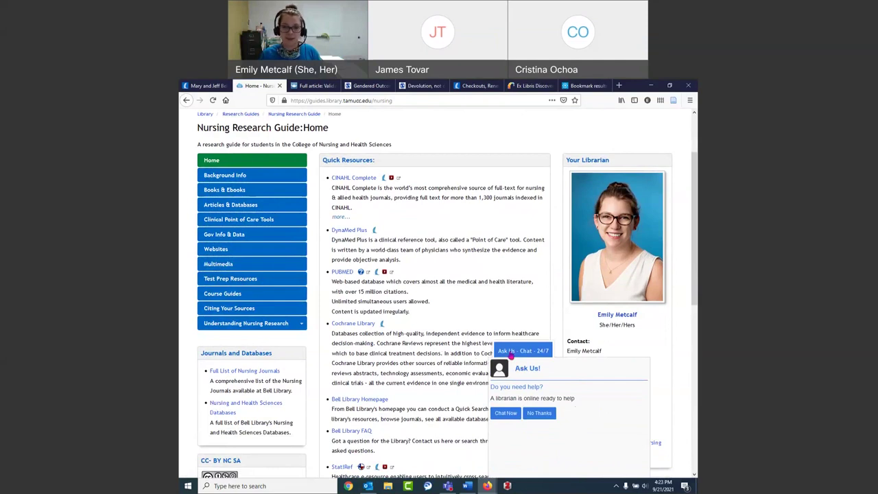
Decline the chat offer, return to the subject guides and open the NURS 3318: Nurse as Therapeutic Communicator guide.
click(541, 414)
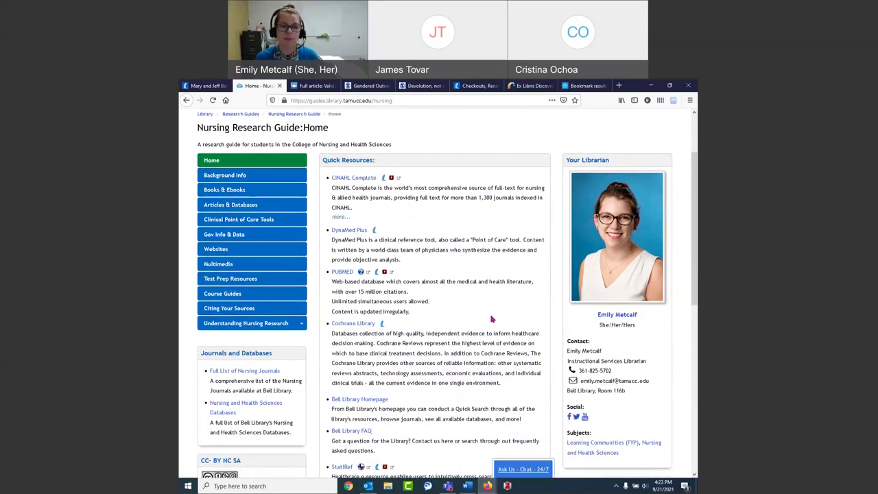
click(186, 101)
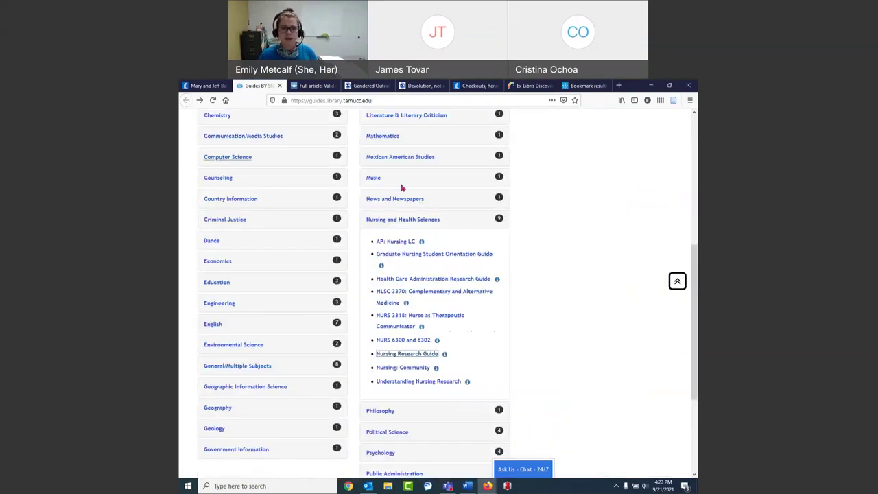
click(391, 320)
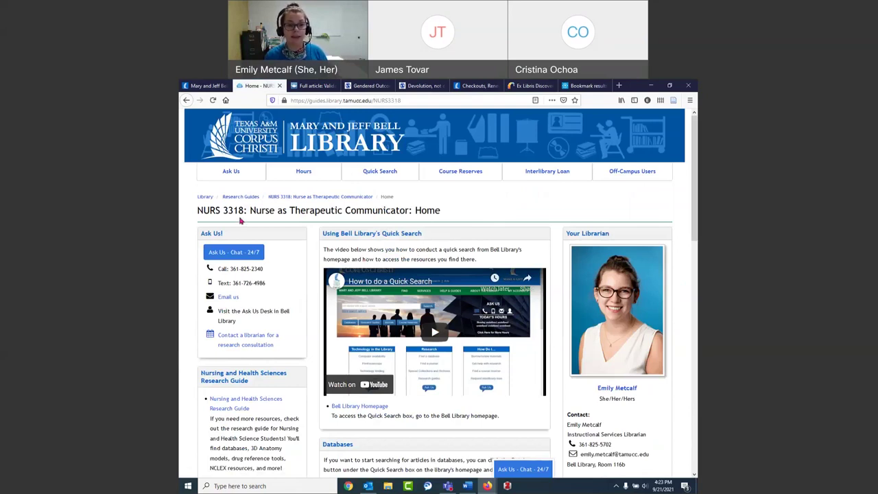
drag(202, 210, 248, 212)
click(309, 223)
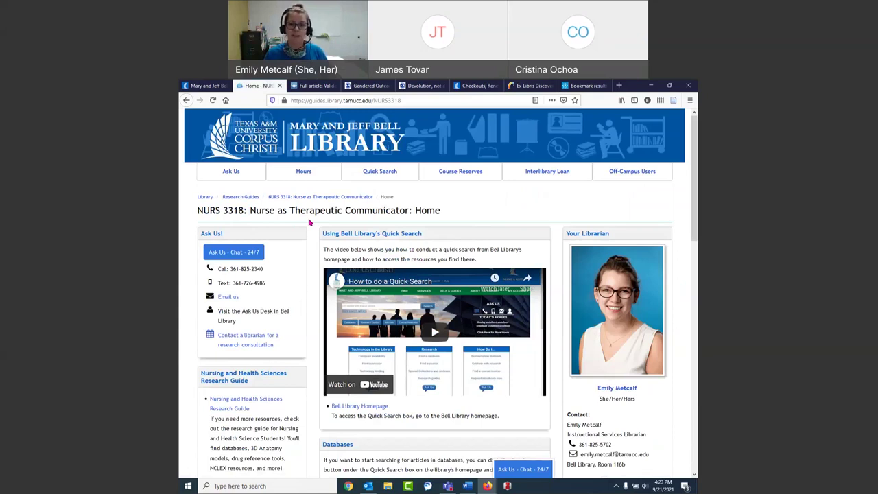
scroll(310, 223, down, 1)
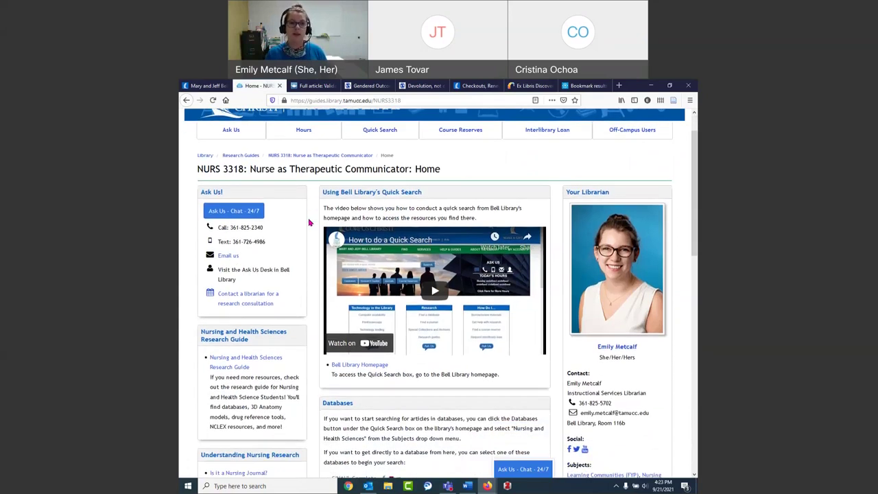
scroll(309, 222, up, 1)
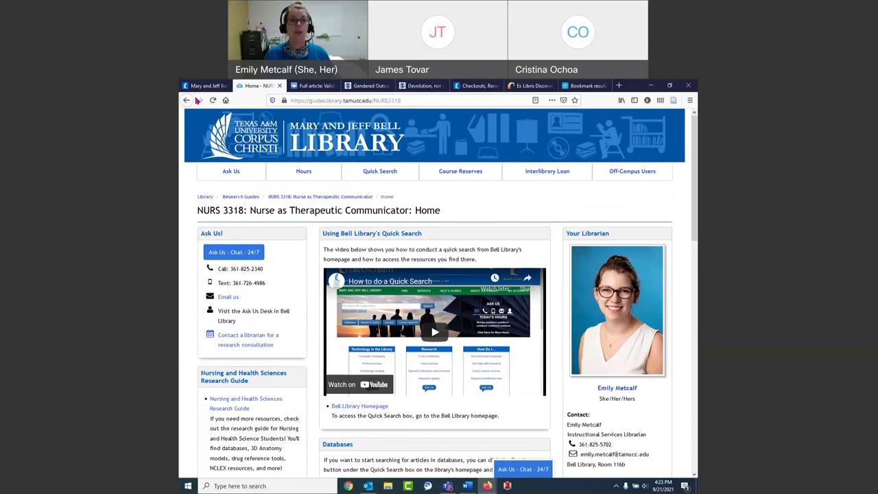
Return to the Research Guides list and open the Fun Stuff at Bell Library guide under Library Services.
click(227, 199)
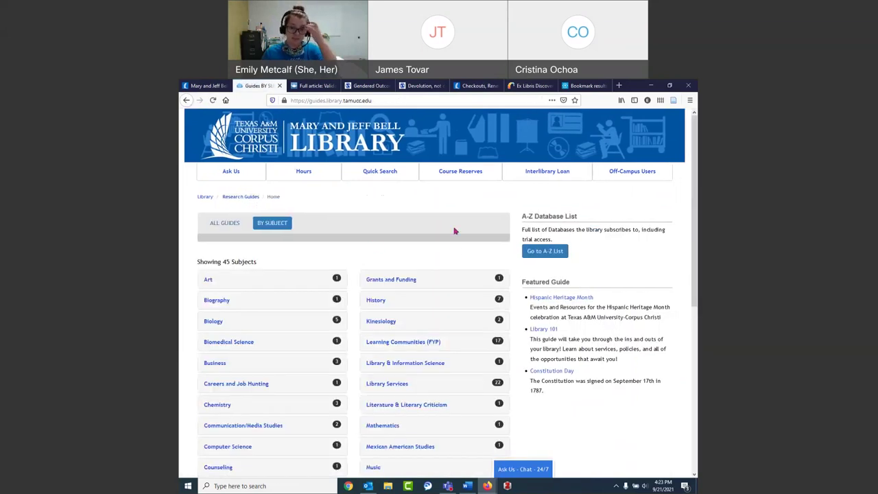
scroll(452, 234, down, 2)
scroll(450, 234, down, 2)
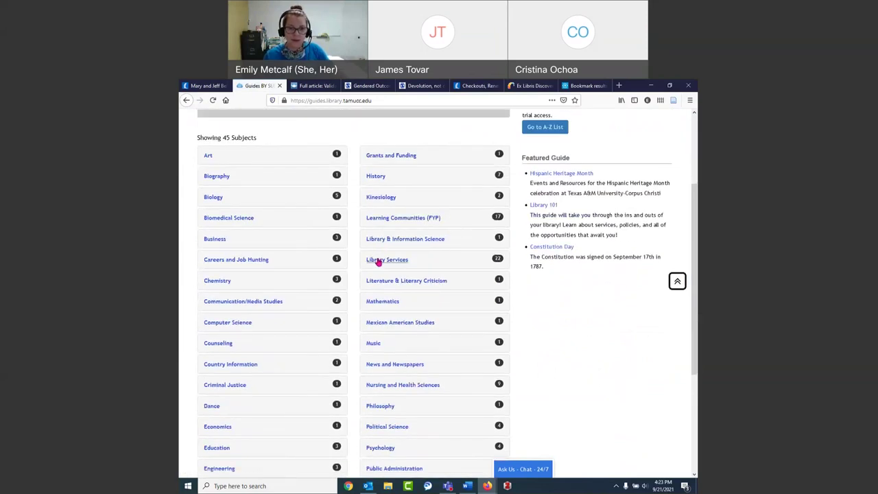
click(378, 261)
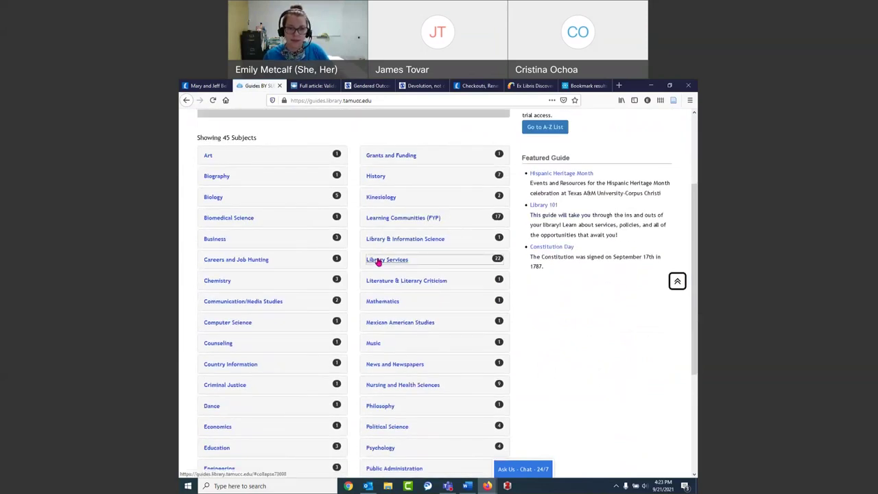
scroll(391, 316, down, 1)
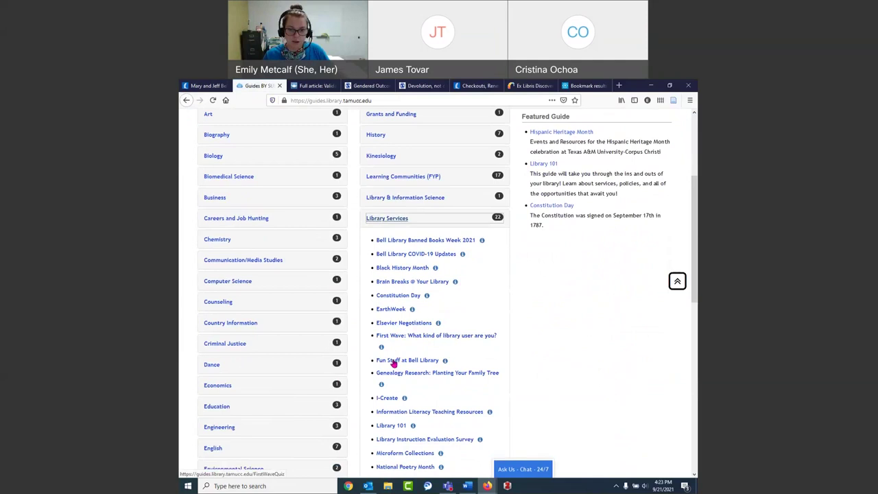
click(394, 361)
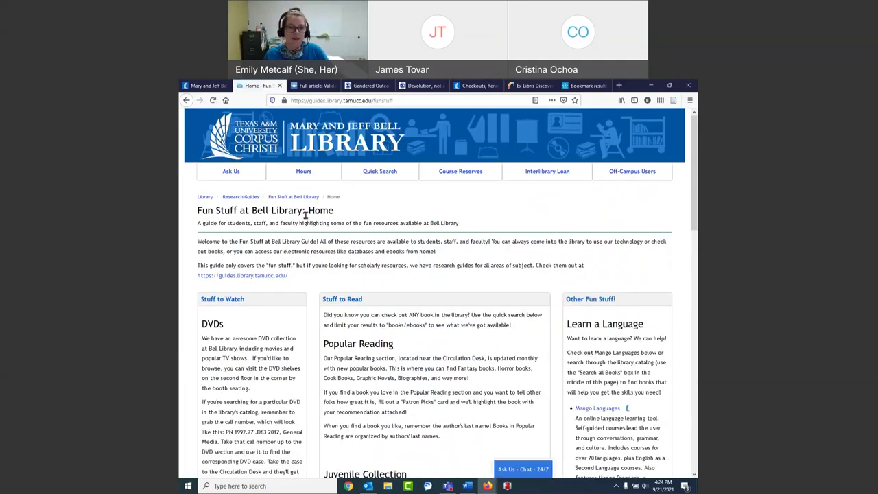
Look over the guide's Stuff to Read and Stuff to Watch sections, highlighting the Popular Reading heading.
scroll(464, 206, down, 1)
scroll(461, 201, down, 2)
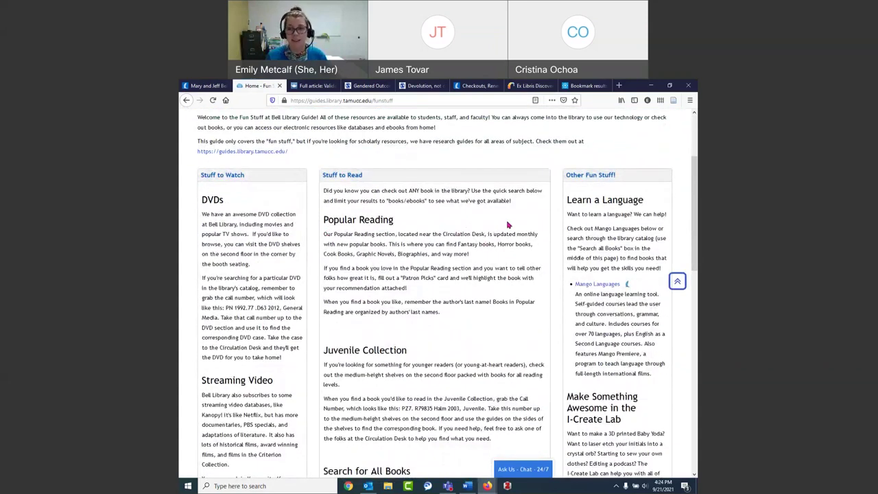
triple_click(381, 220)
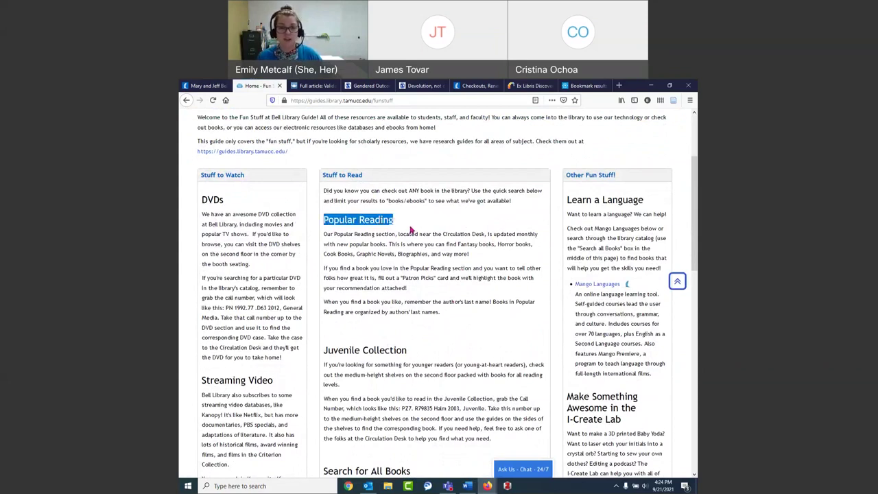
click(410, 225)
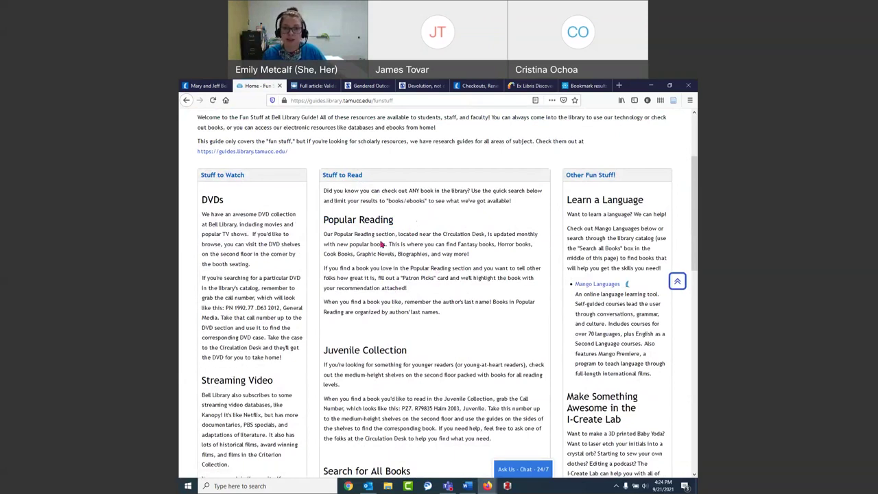
scroll(409, 263, down, 3)
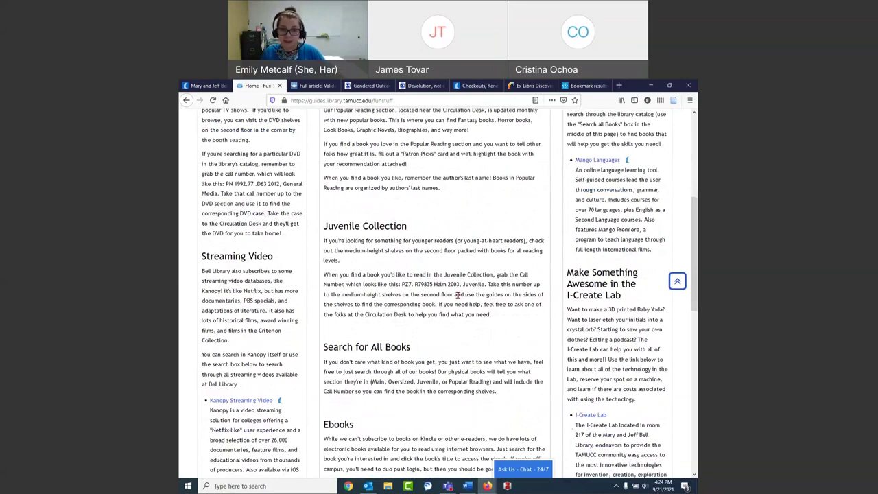
scroll(269, 287, up, 2)
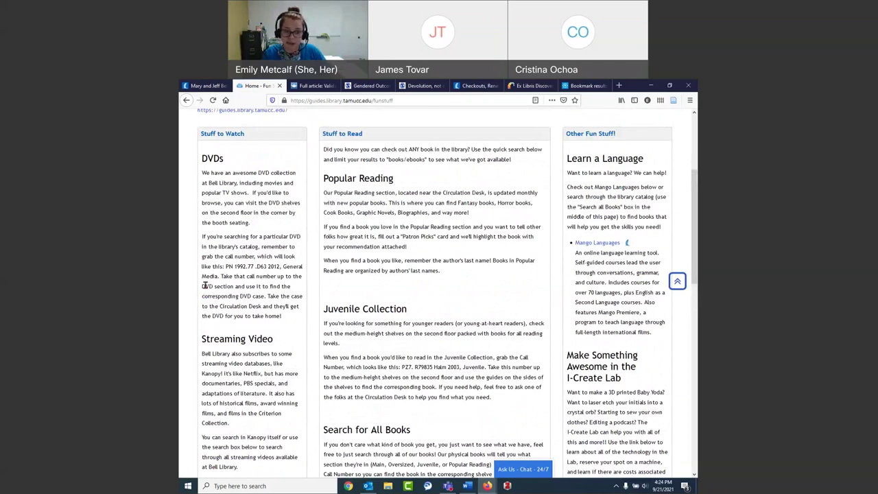
Open Kanopy Streaming Video from the Streaming Video section and browse its film collections.
scroll(206, 281, down, 2)
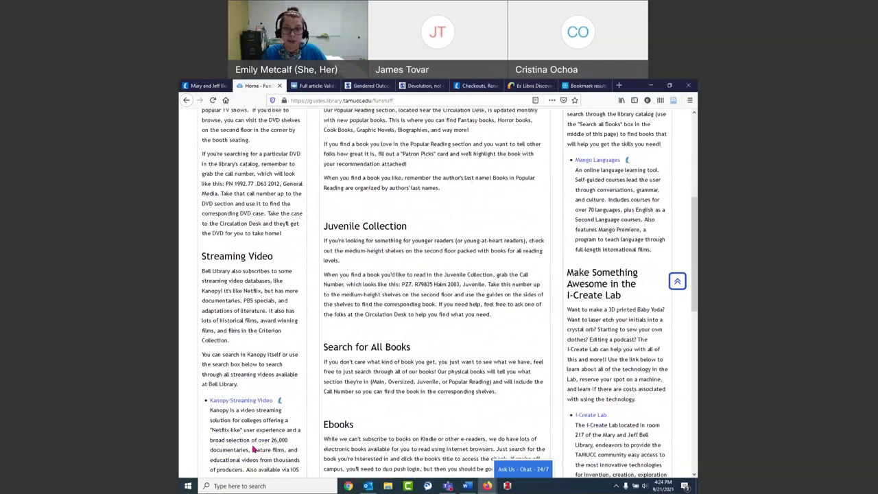
scroll(254, 450, down, 2)
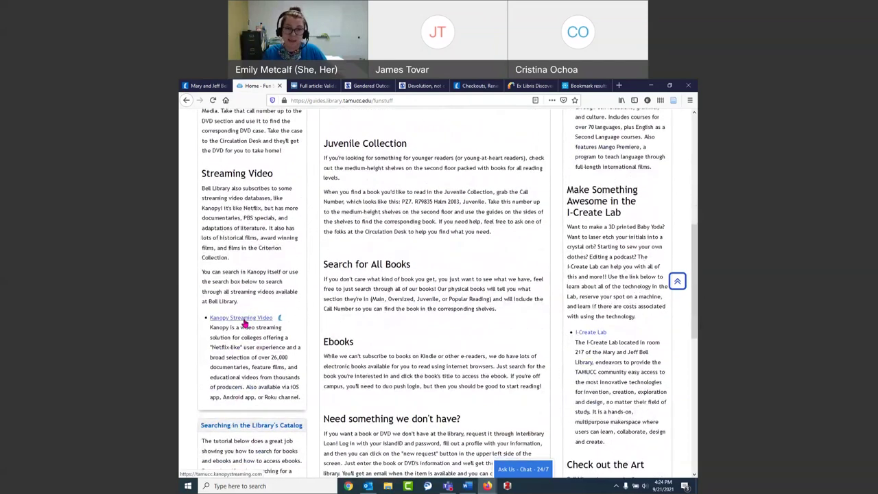
click(244, 320)
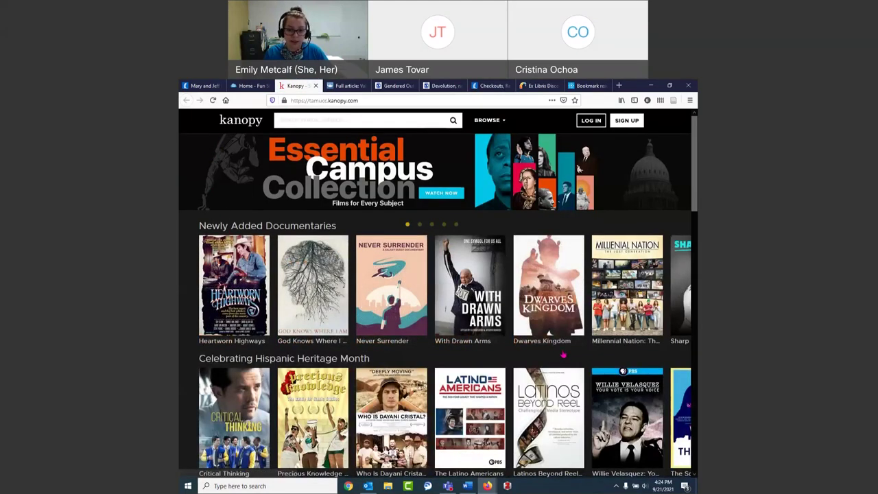
scroll(563, 353, down, 2)
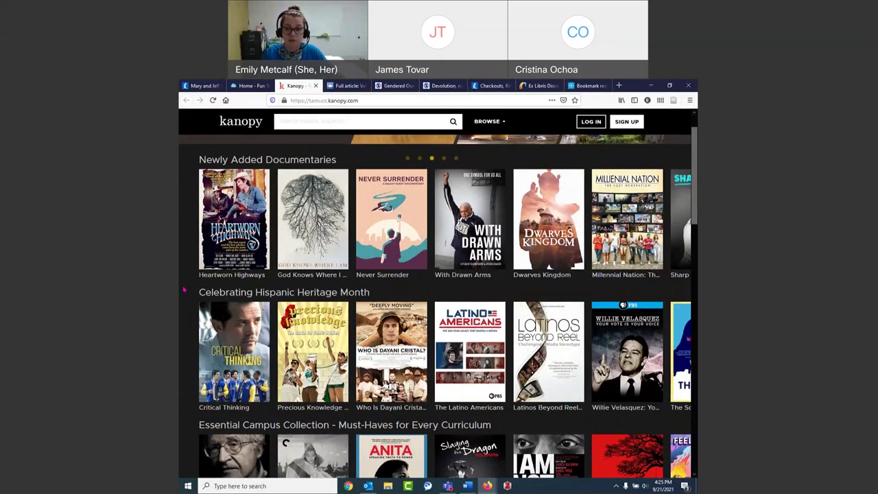
scroll(184, 289, down, 2)
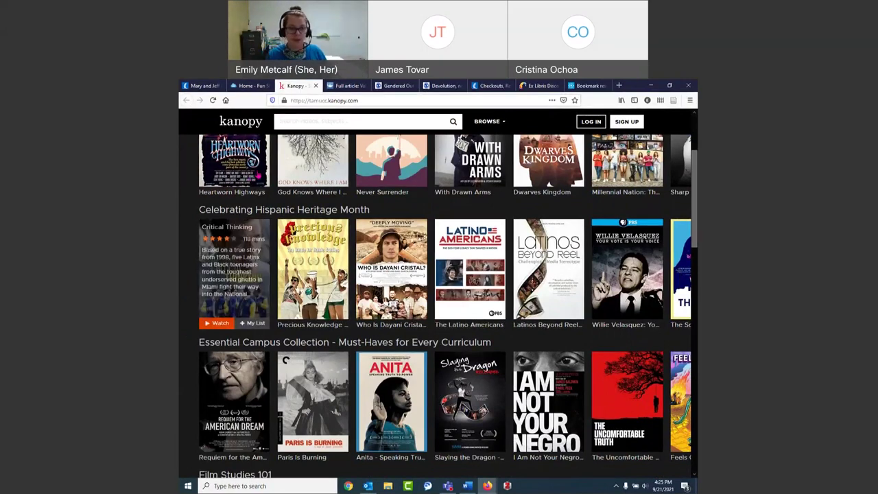
Return to the Fun Stuff guide and review the sections on ebooks, interlibrary loan and collection searches.
click(236, 83)
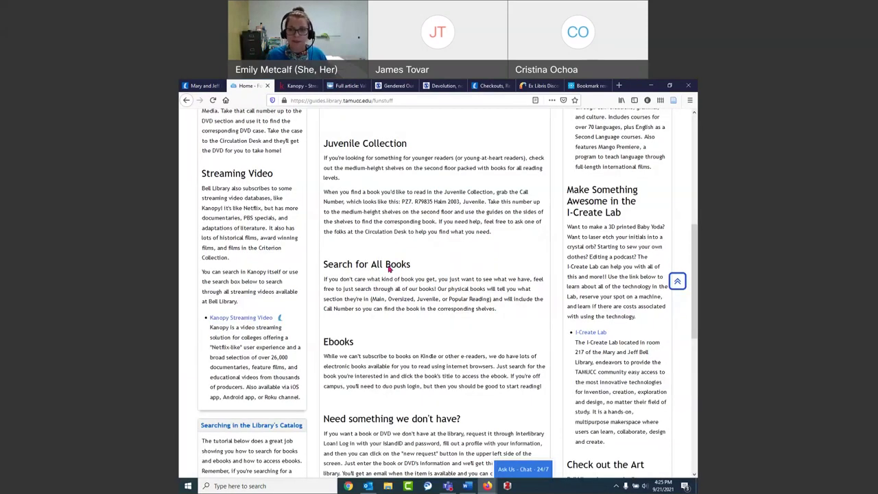
scroll(473, 255, down, 3)
scroll(473, 256, down, 4)
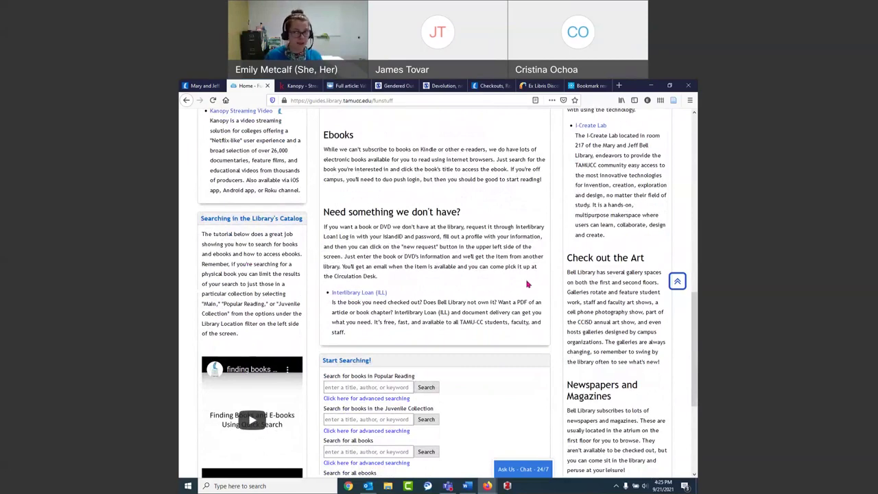
Open the I-Create Lab page from the guide and view its equipment links and reservation information.
scroll(536, 270, up, 3)
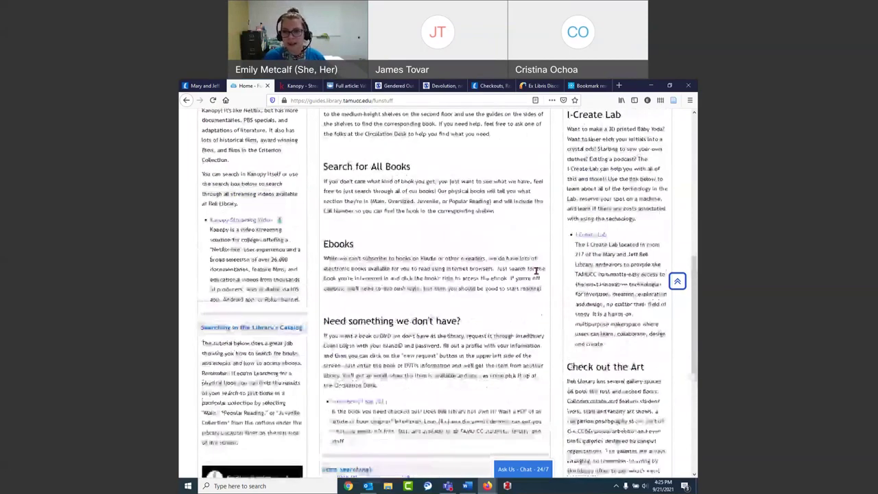
scroll(536, 271, up, 3)
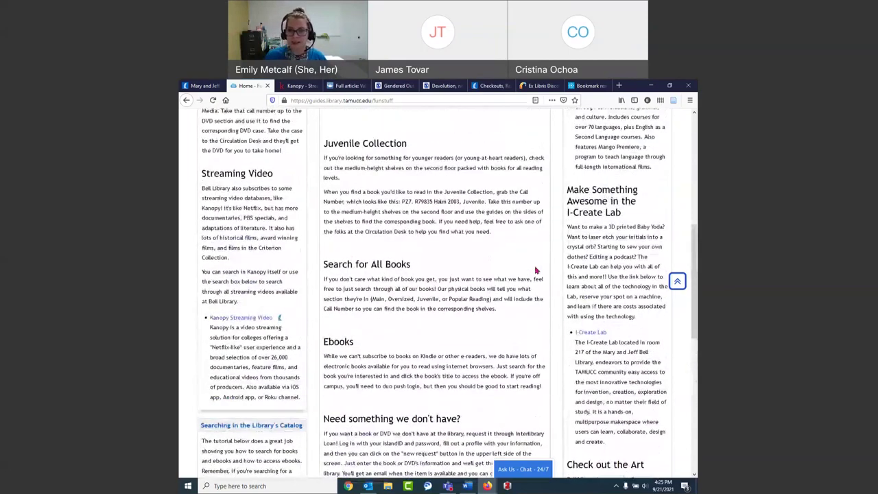
click(591, 333)
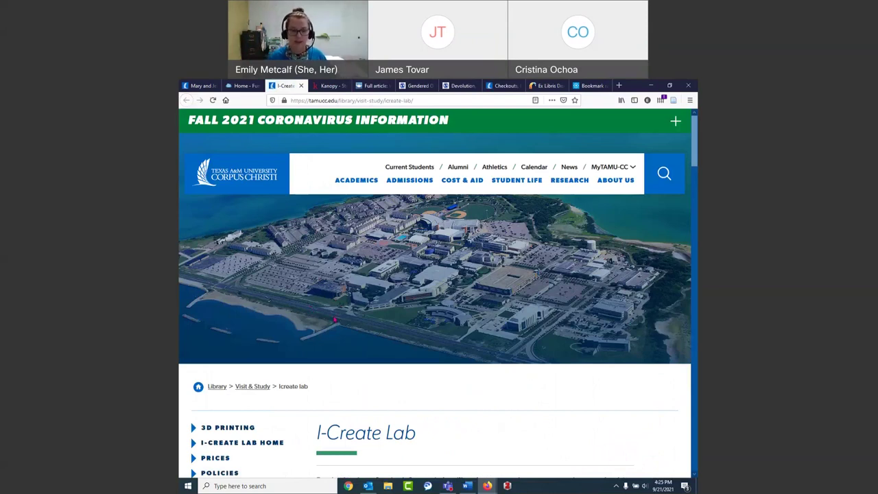
scroll(311, 309, down, 5)
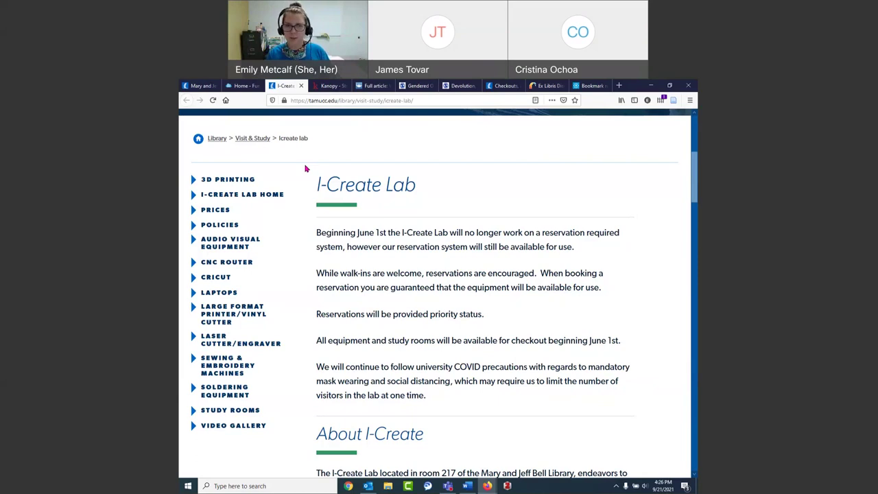
Return to the Mary and Jeff Bell Library home page and open the Subject Librarian Directory.
click(242, 86)
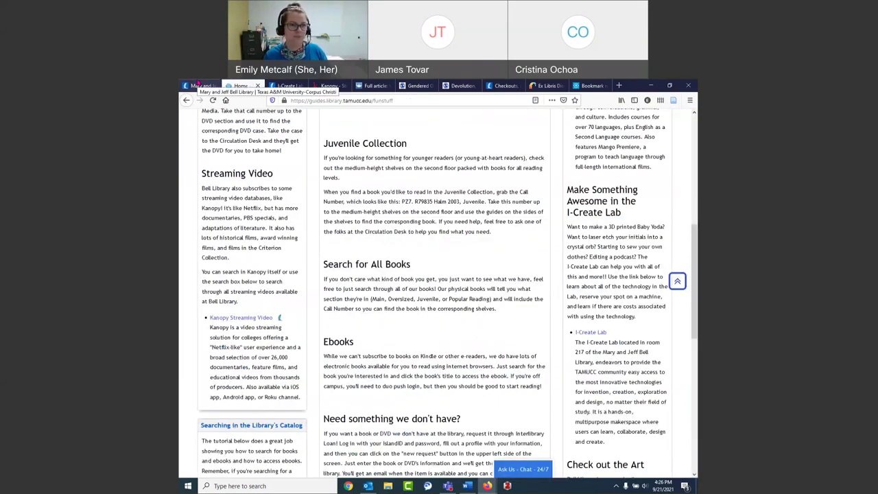
click(198, 85)
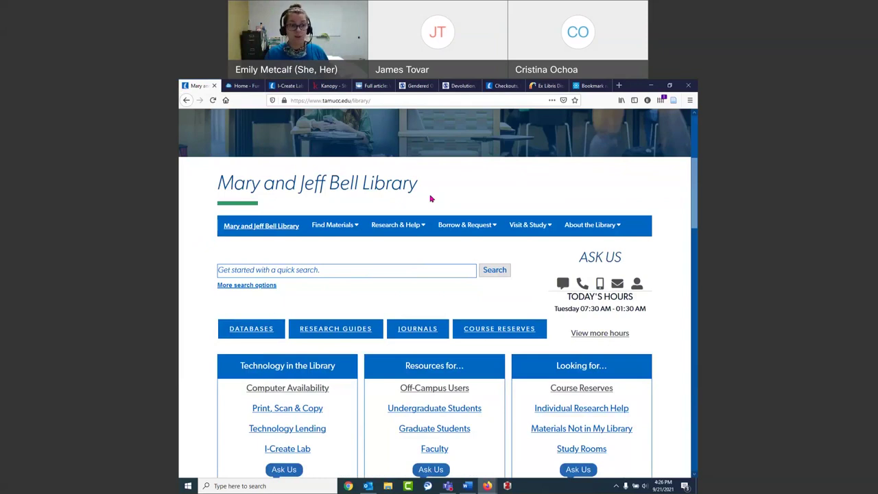
click(405, 224)
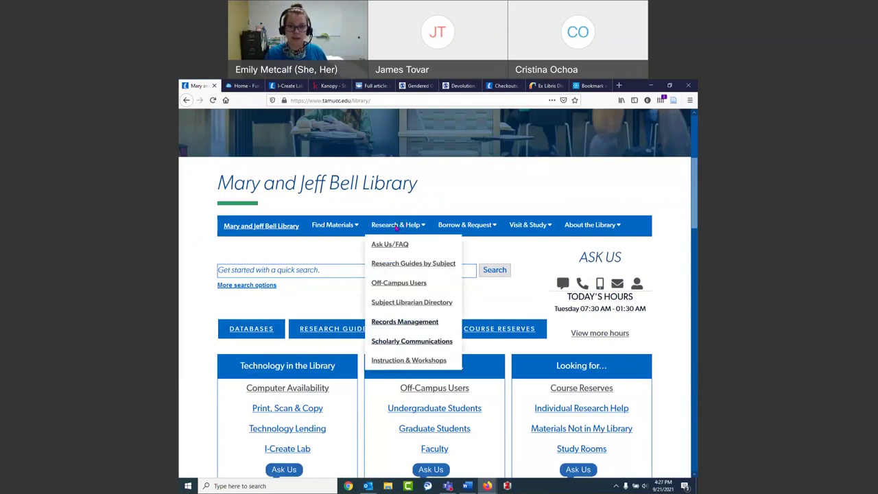
click(396, 309)
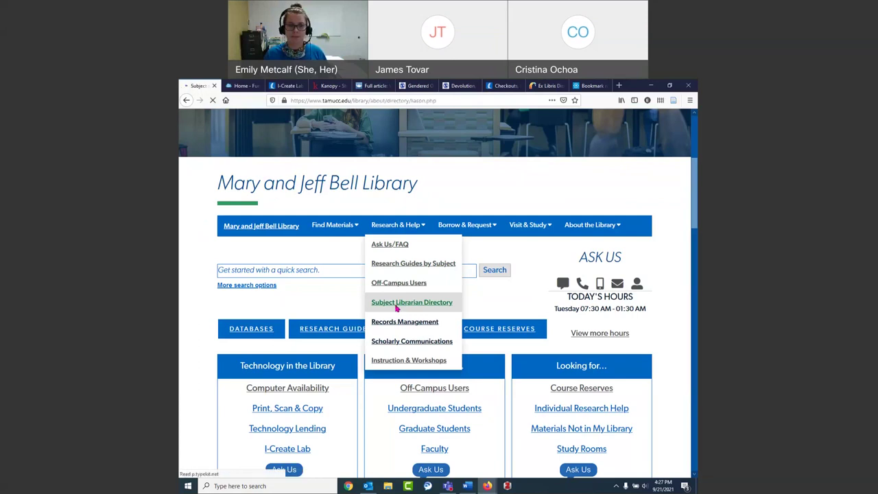
Jump to the College of Education & Human Development in the directory and look through to the College of Liberal Arts librarians.
scroll(307, 245, down, 4)
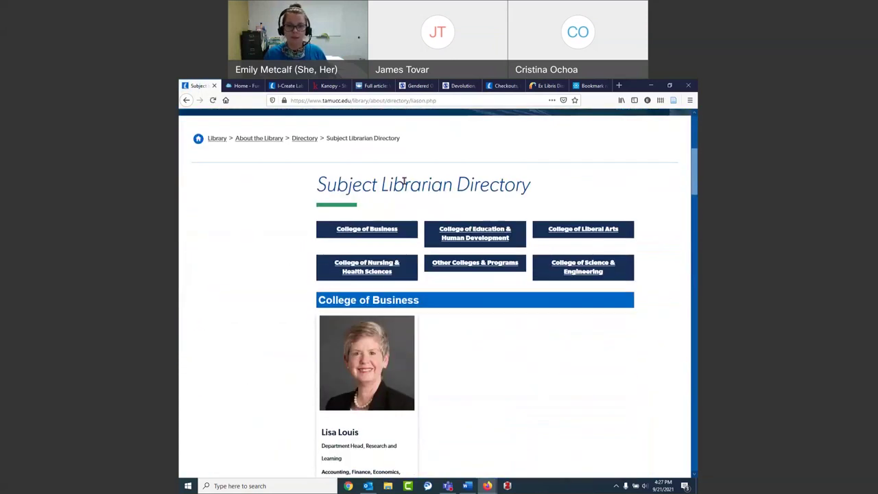
scroll(542, 189, down, 1)
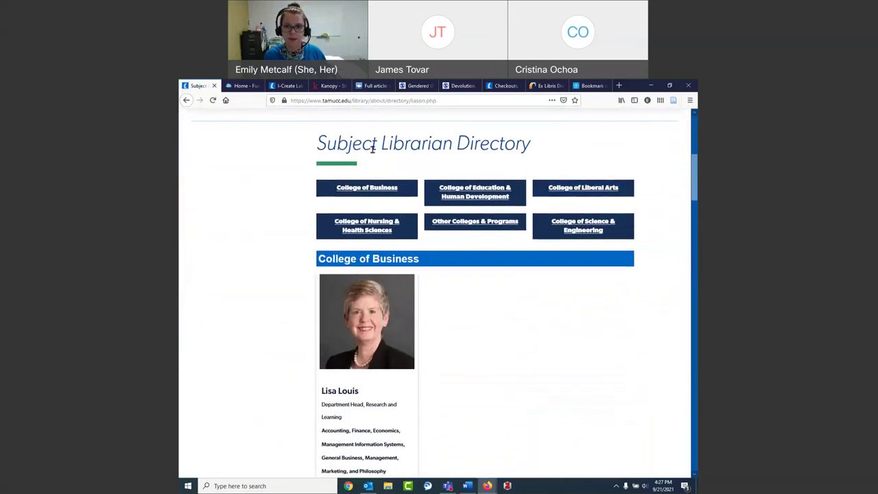
click(479, 192)
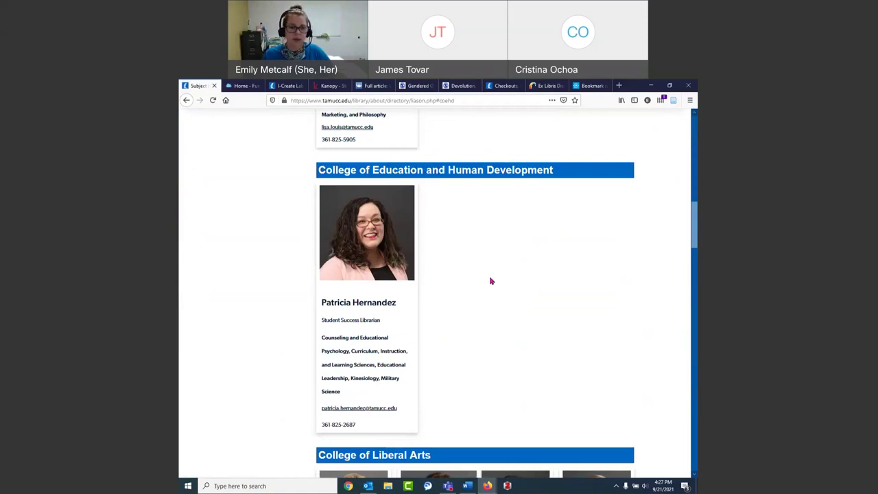
scroll(490, 275, down, 5)
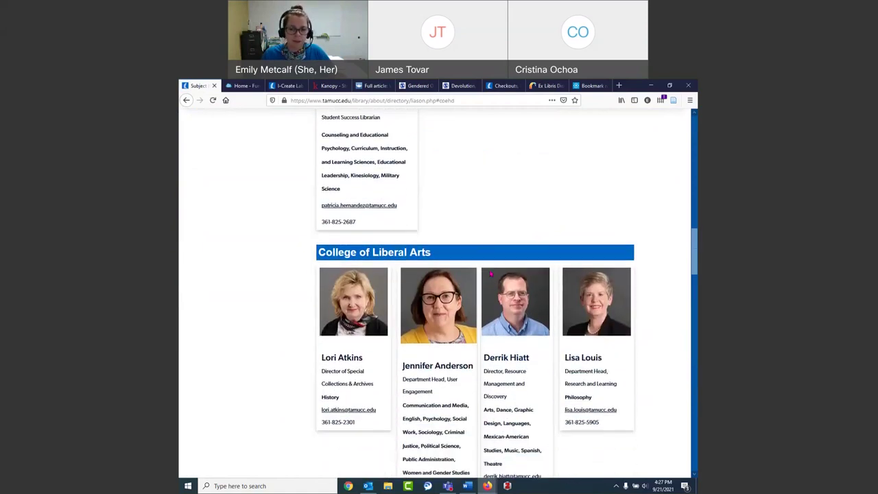
Review the College of Education and College of Liberal Arts librarian listings, pointing out the Psychology and Social Work subjects in the Liberal Arts section.
scroll(491, 273, down, 1)
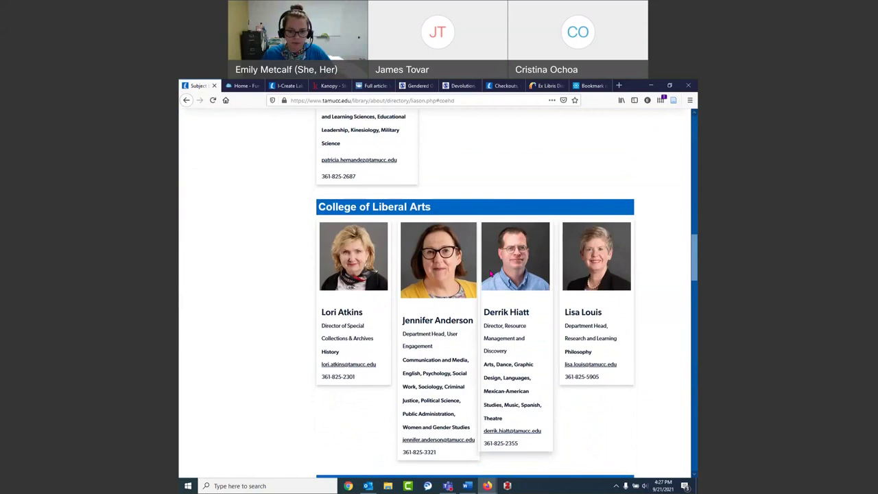
scroll(491, 273, up, 5)
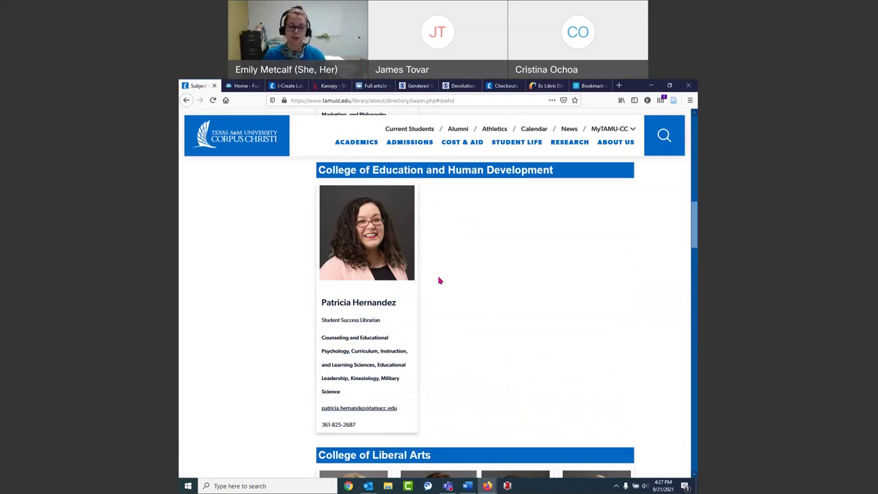
scroll(440, 281, down, 5)
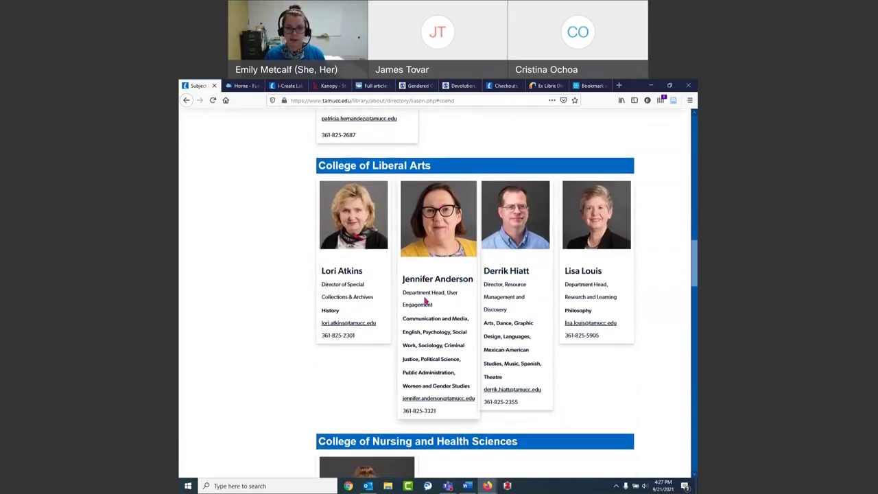
mouse_move(424, 332)
mouse_down()
mouse_move(469, 333)
mouse_move(418, 345)
mouse_up()
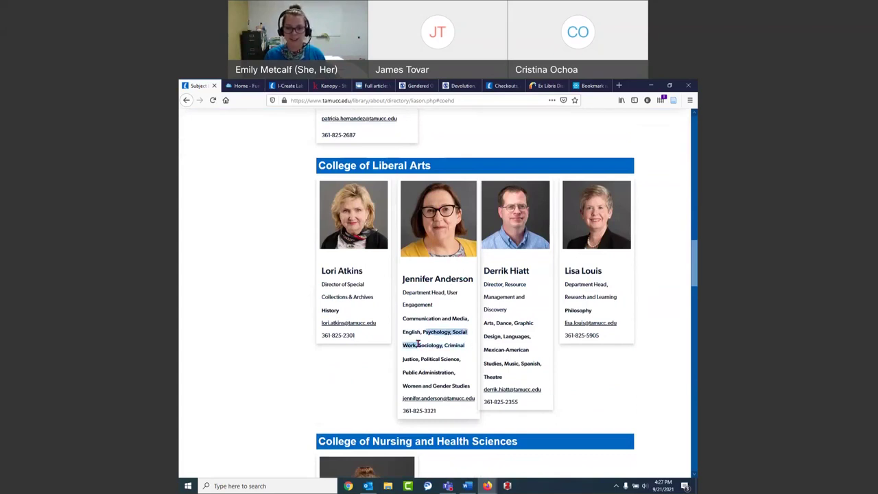
click(418, 345)
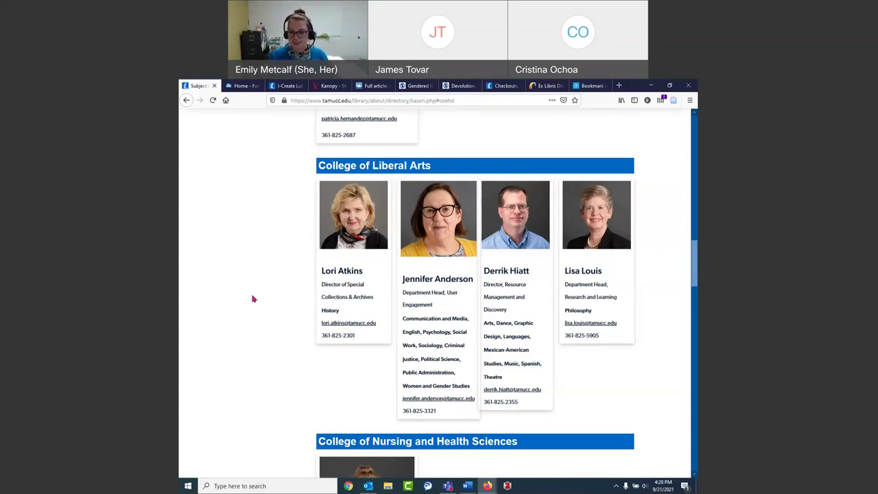
Leave the Subject Librarian Directory and return to the library home page through the university's Academics links.
scroll(253, 299, up, 10)
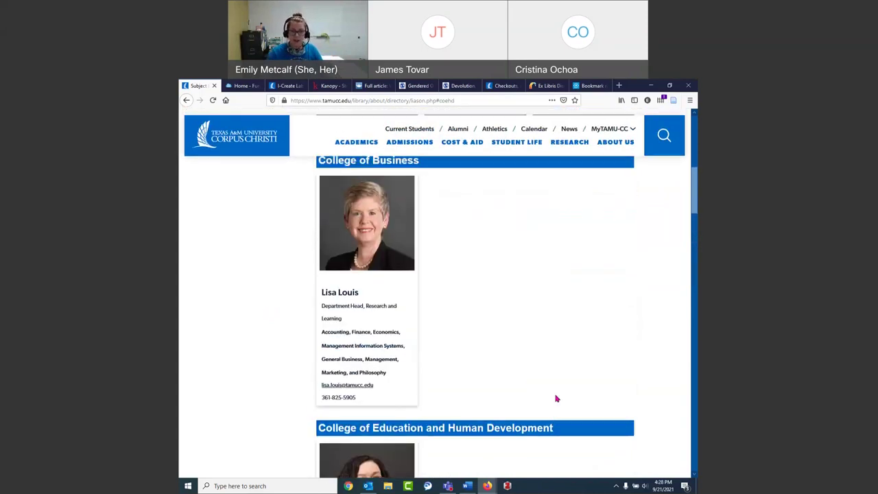
scroll(556, 399, up, 10)
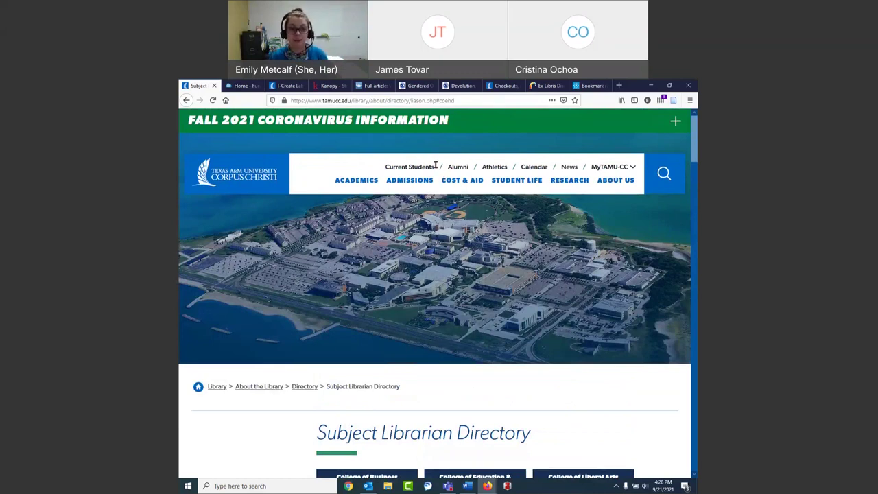
mouse_move(365, 183)
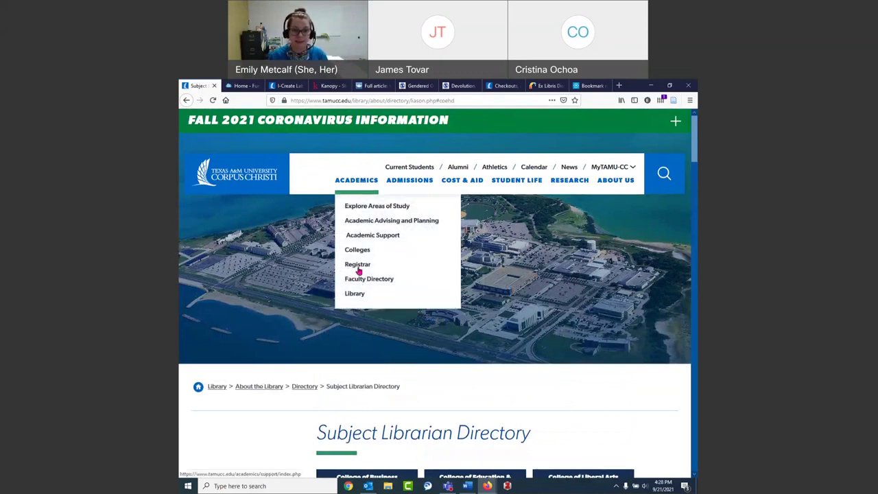
click(356, 295)
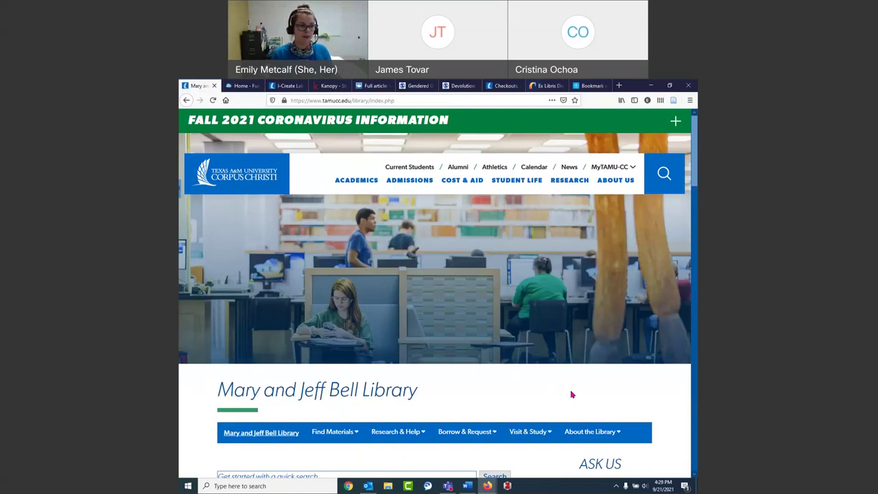
key(alt+Tab)
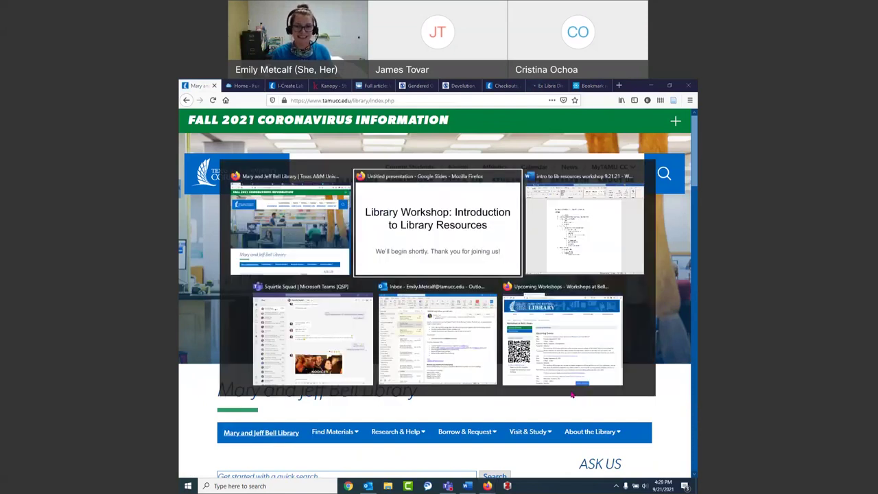
key(alt+shift+Tab)
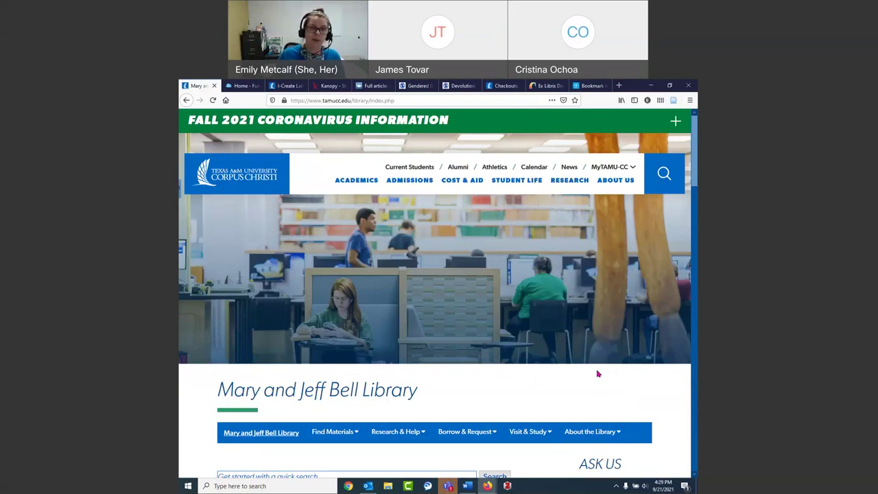
Open the I-Create Lab page from the library's Visit & Study section and go to its Prices page.
scroll(598, 374, down, 3)
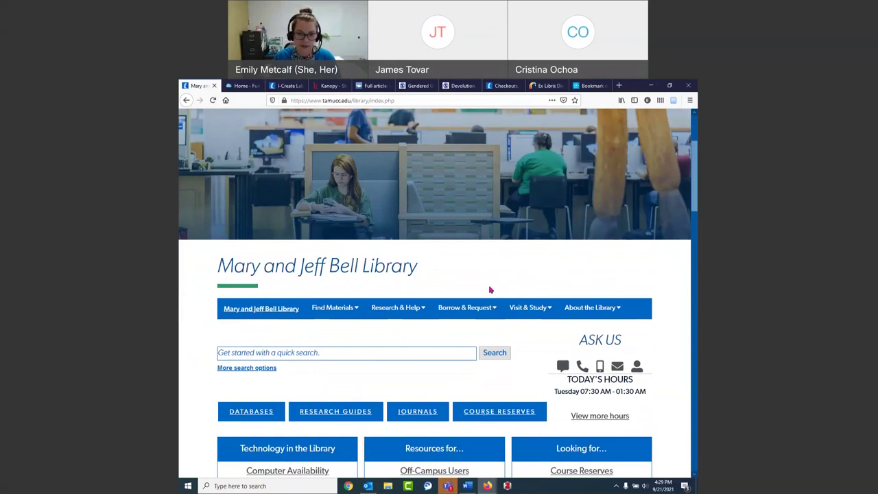
mouse_move(532, 307)
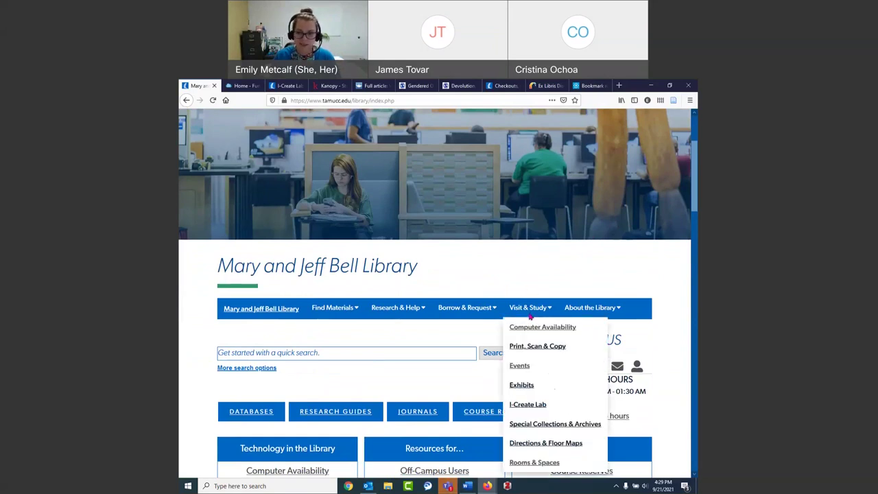
click(528, 406)
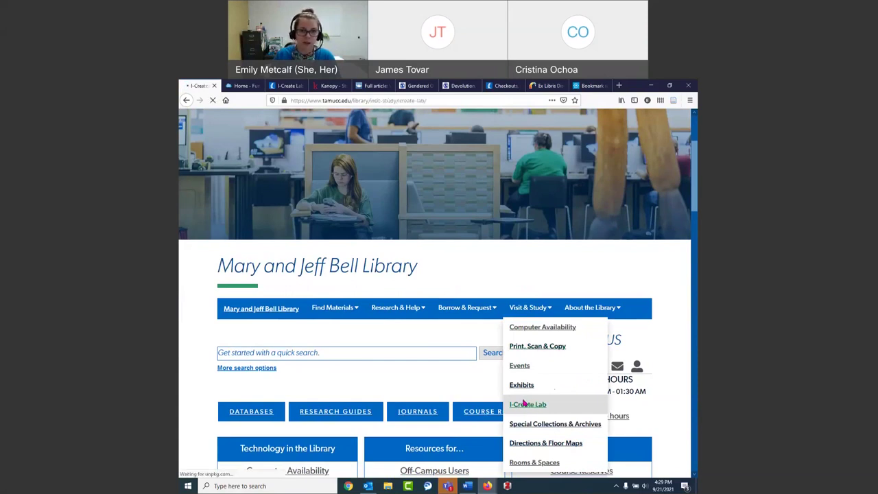
scroll(199, 142, down, 5)
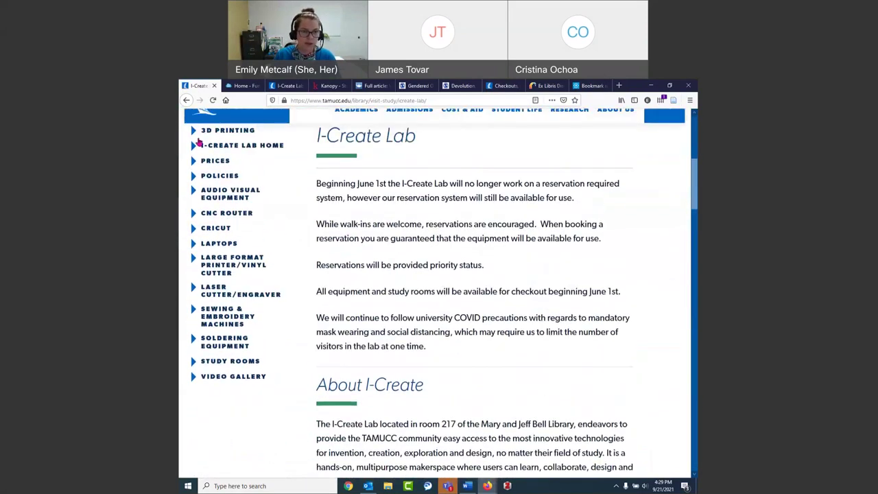
scroll(199, 142, up, 1)
click(209, 173)
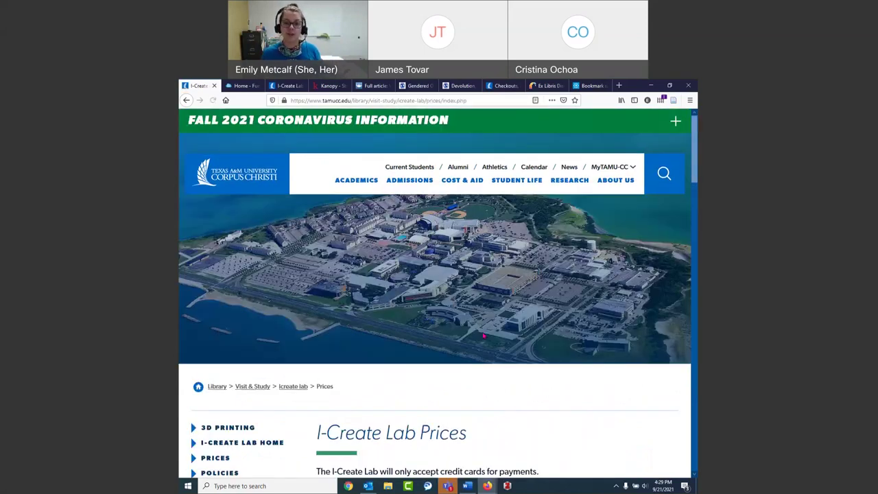
Look through the I-Create Lab equipment price list from the large format printer to the Department Funded Projects section.
scroll(535, 354, down, 1)
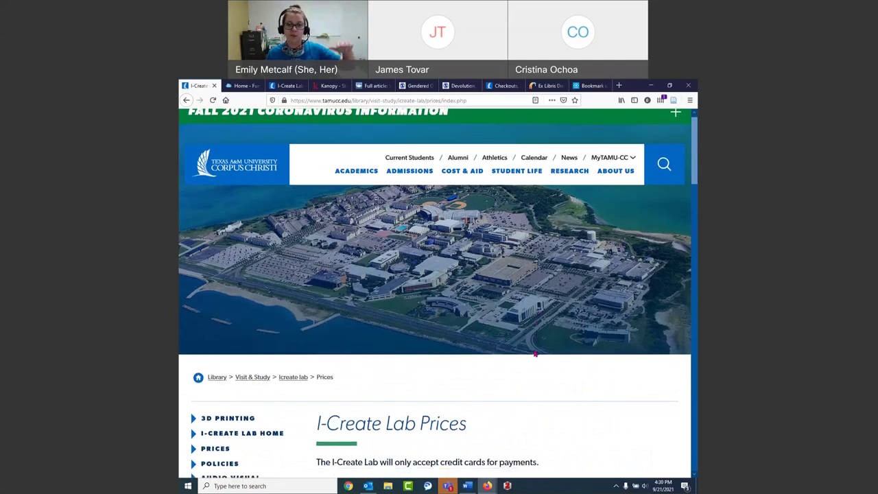
scroll(602, 300, down, 5)
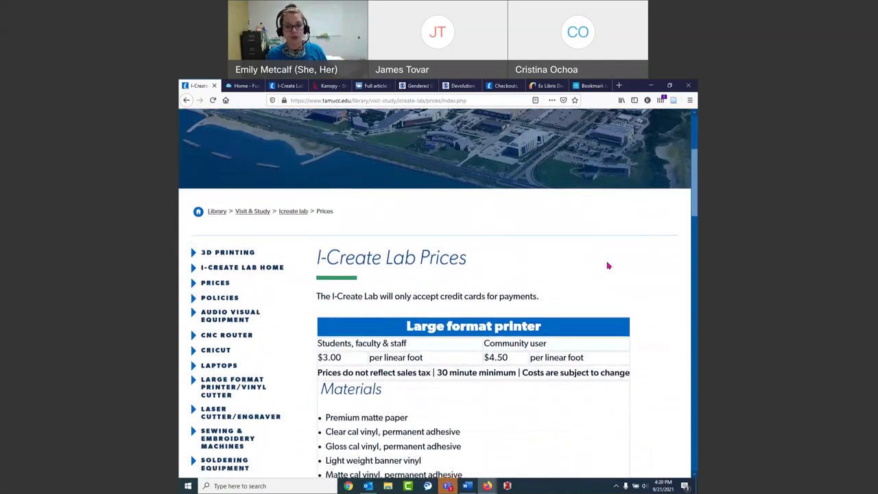
scroll(608, 266, down, 2)
scroll(643, 232, down, 2)
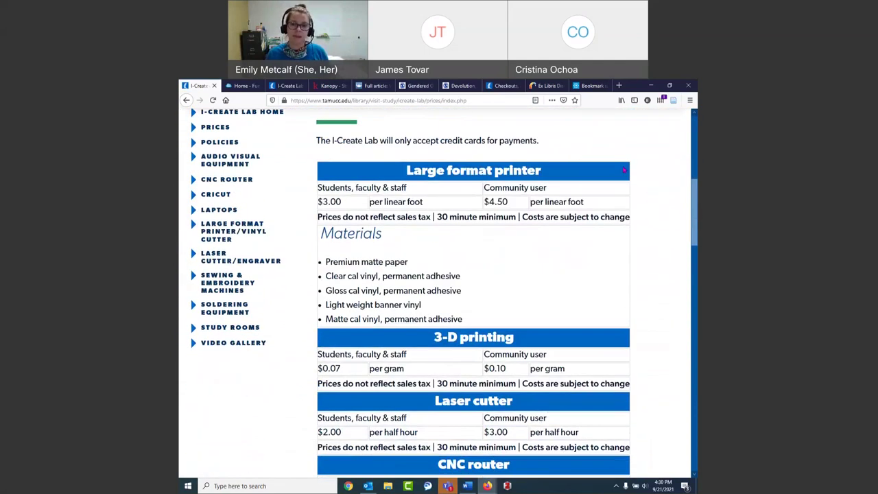
scroll(526, 302, down, 4)
scroll(522, 283, down, 10)
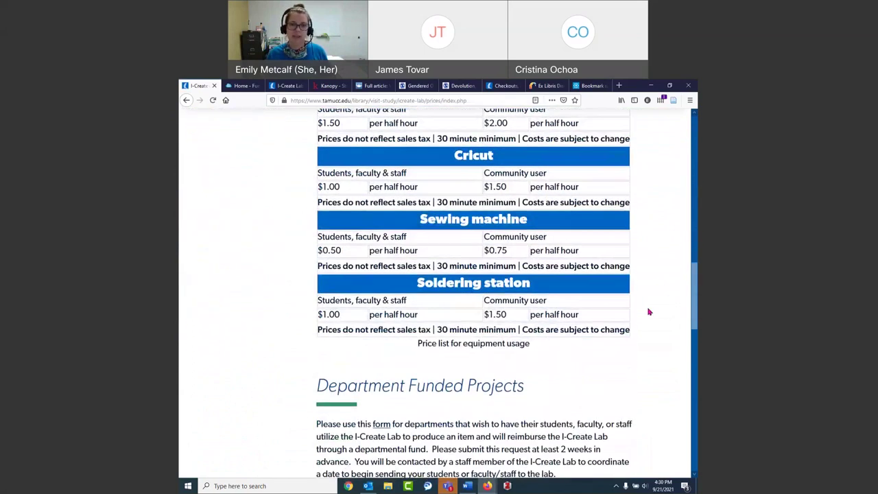
scroll(649, 313, down, 1)
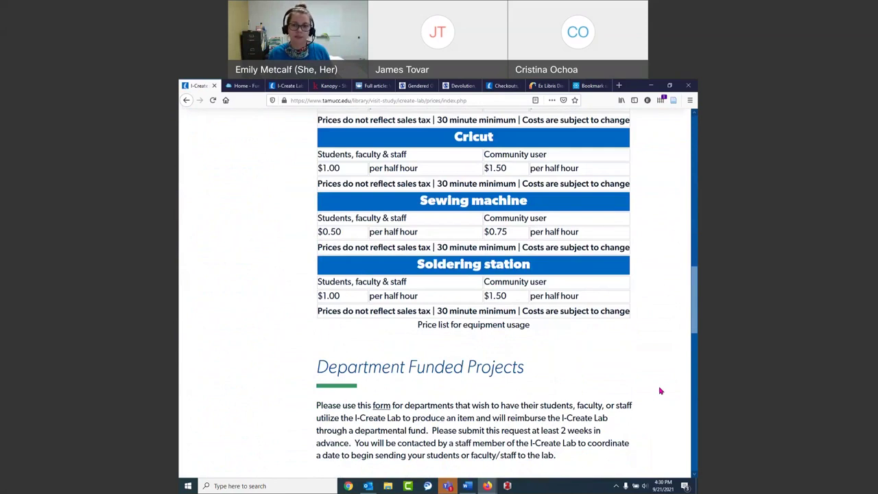
Go back up through the price list, pointing out the per gram unit for 3-D printing and the large format printer materials.
scroll(660, 391, up, 5)
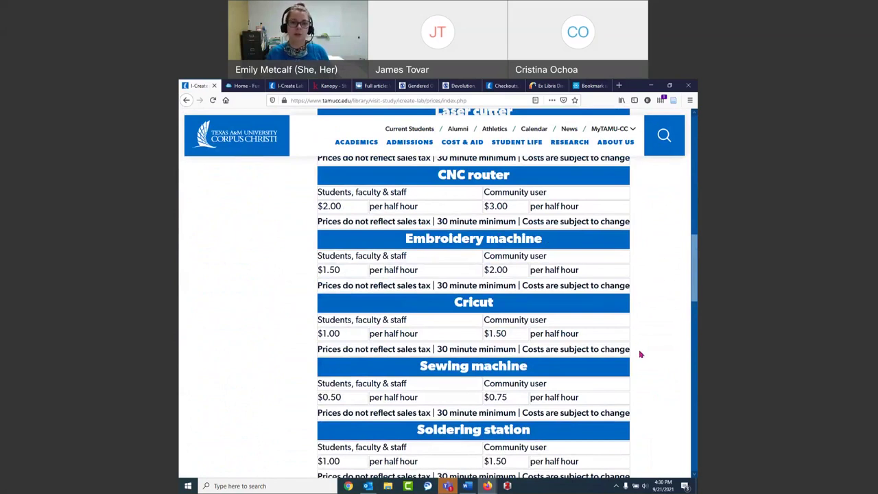
scroll(640, 354, up, 4)
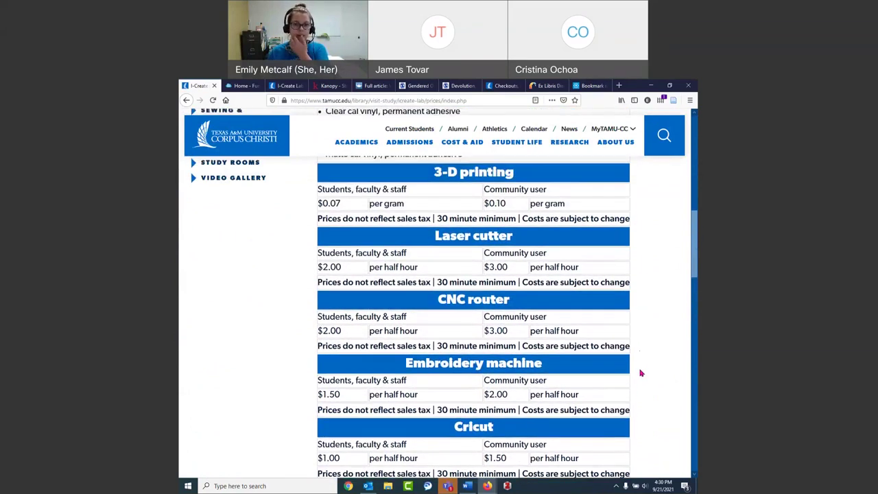
scroll(640, 374, up, 3)
drag(406, 286, 371, 289)
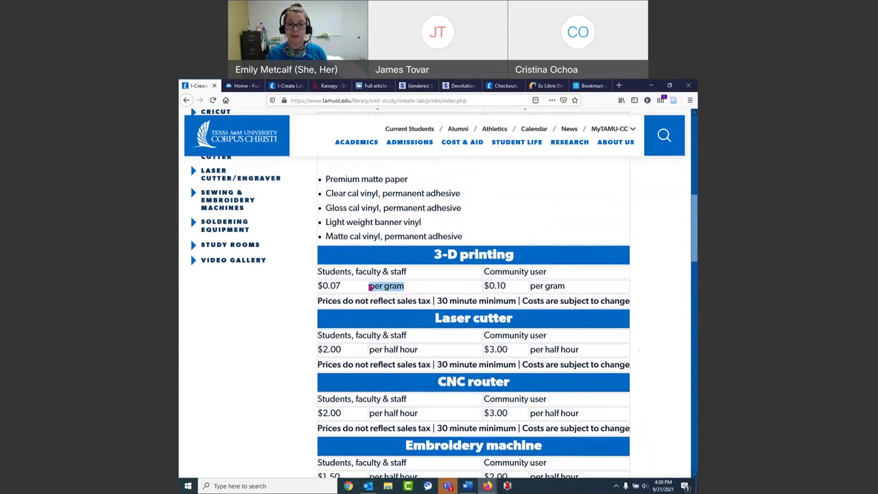
click(652, 286)
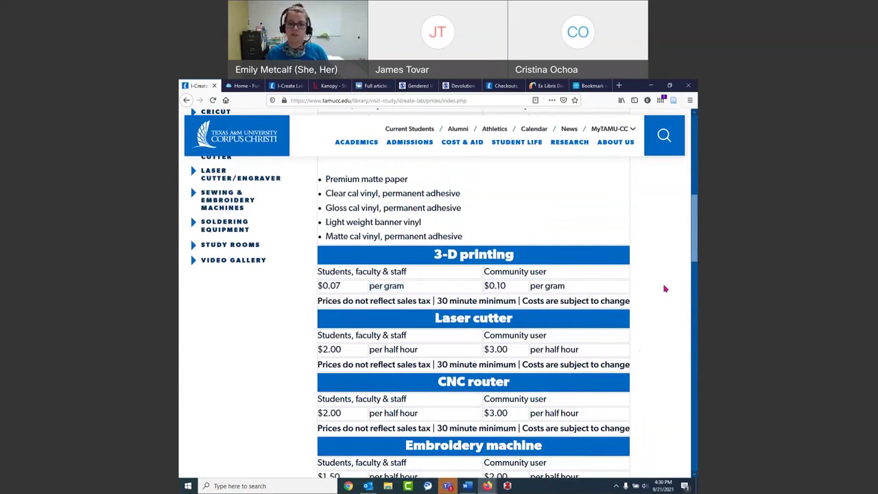
scroll(656, 291, up, 3)
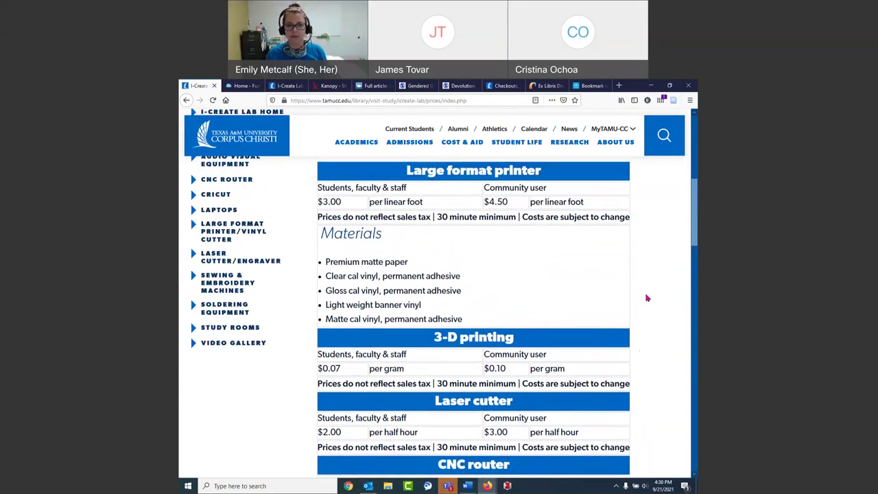
scroll(651, 298, up, 3)
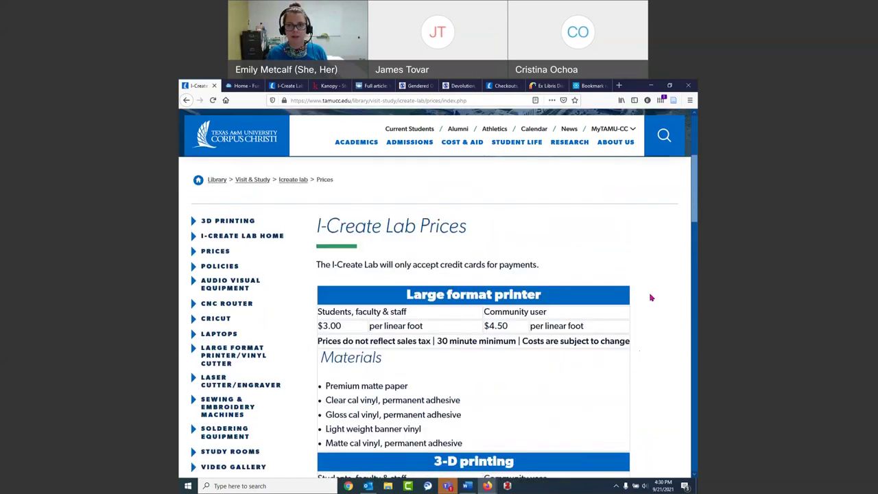
scroll(651, 302, up, 5)
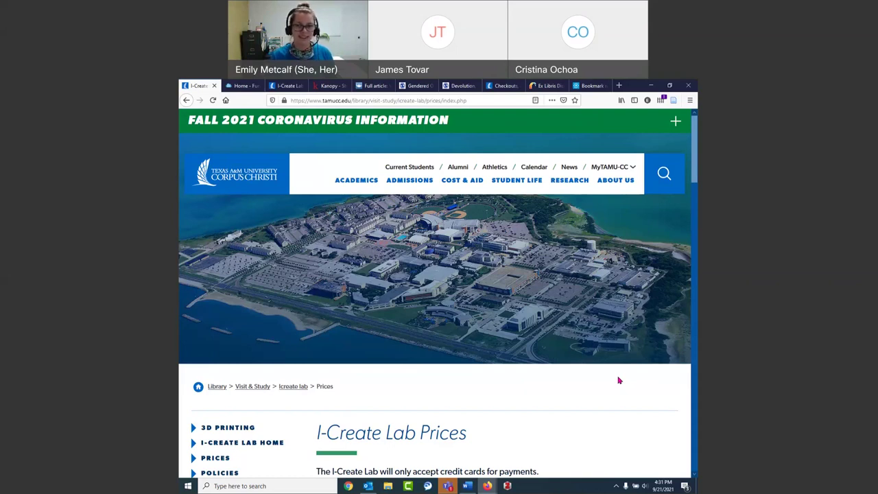
key(alt+Tab)
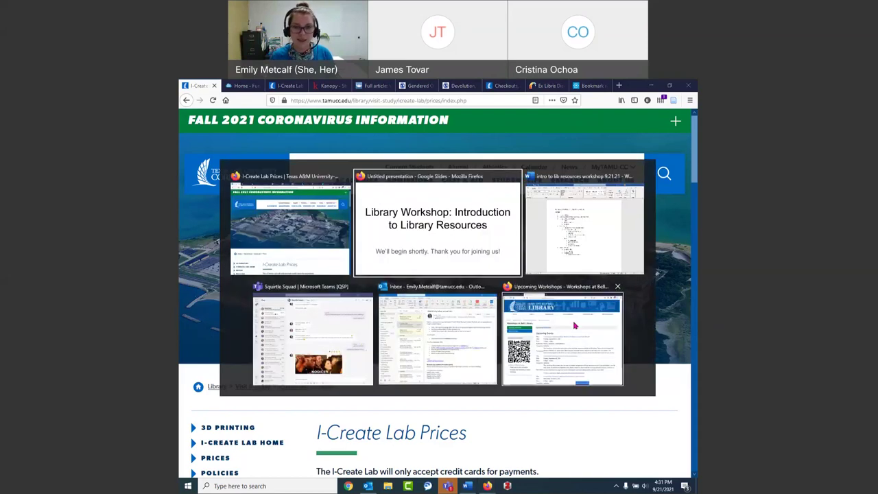
key(Escape)
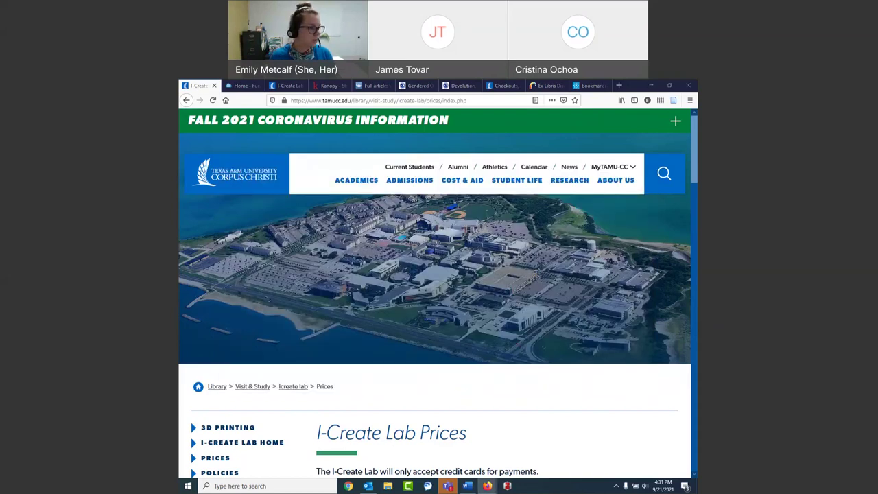